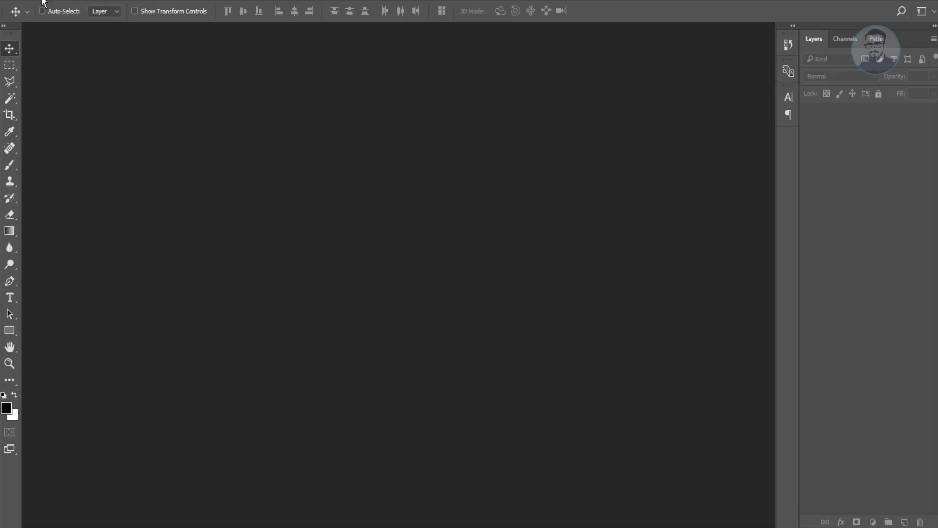
- Create a new blank document
click(38, 3)
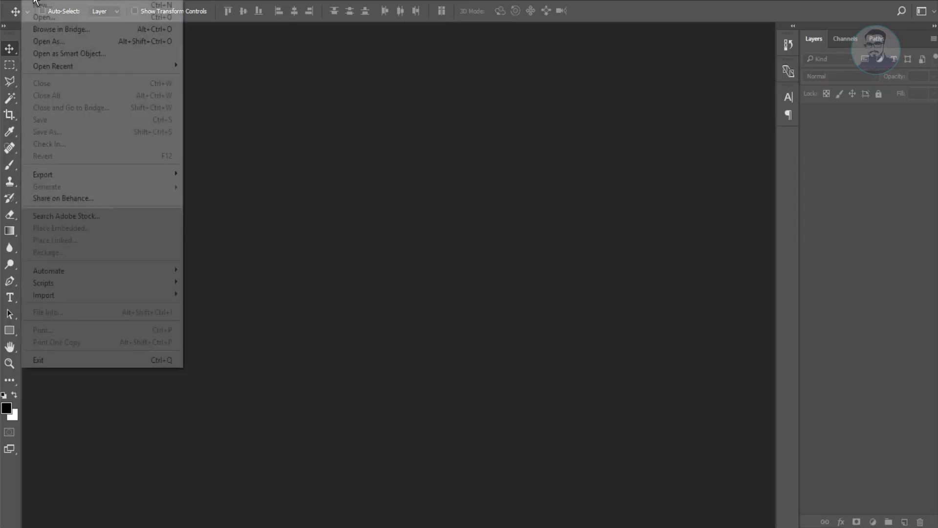
click(36, 6)
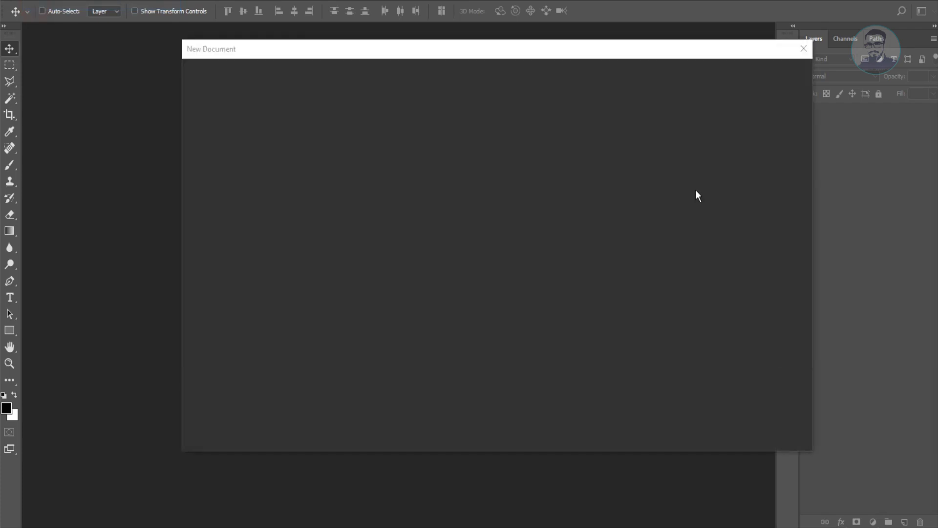
click(666, 205)
click(723, 439)
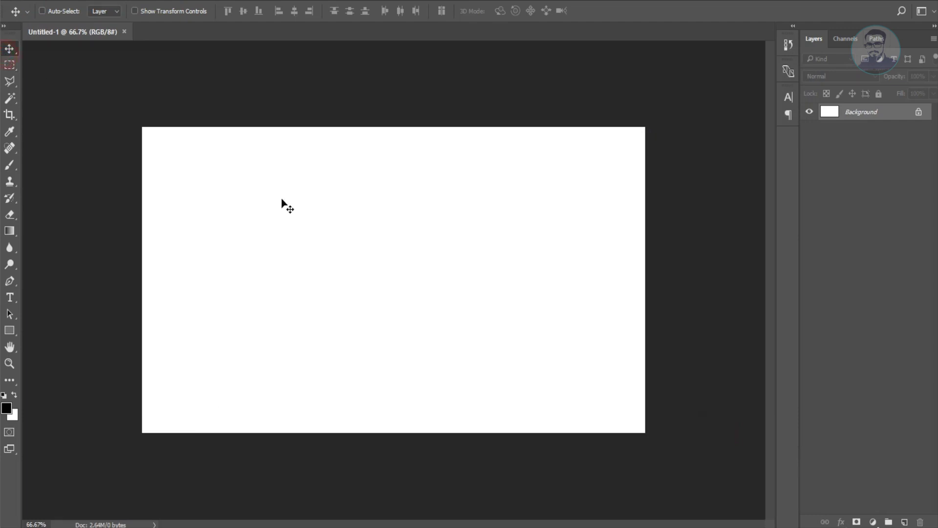
- Place 2.0.jpg into the new document, close the original unsaved, and add an empty layer
click(39, 3)
click(46, 20)
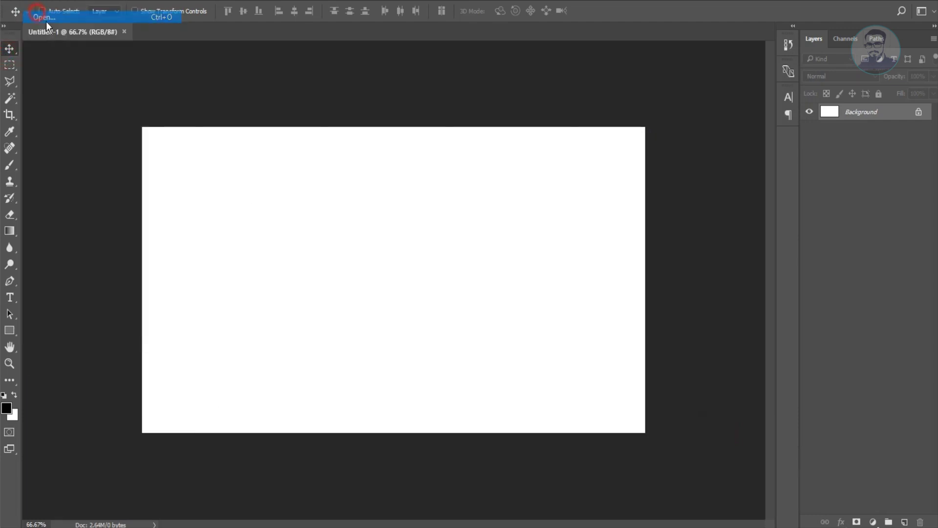
double_click(137, 97)
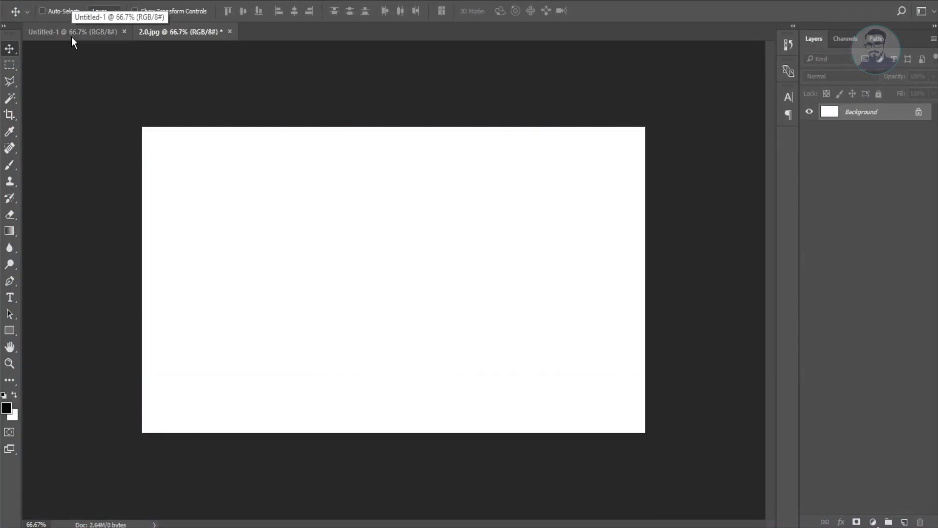
drag(71, 37, 71, 37)
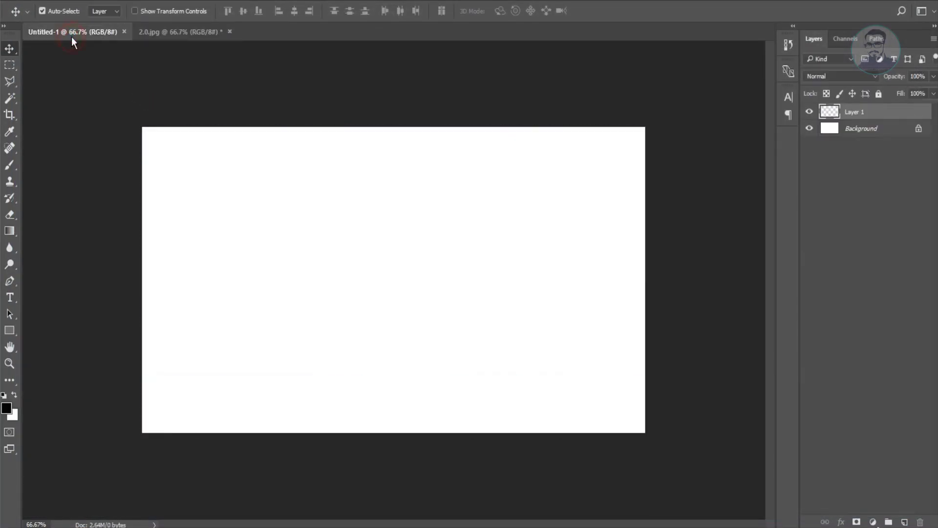
click(259, 30)
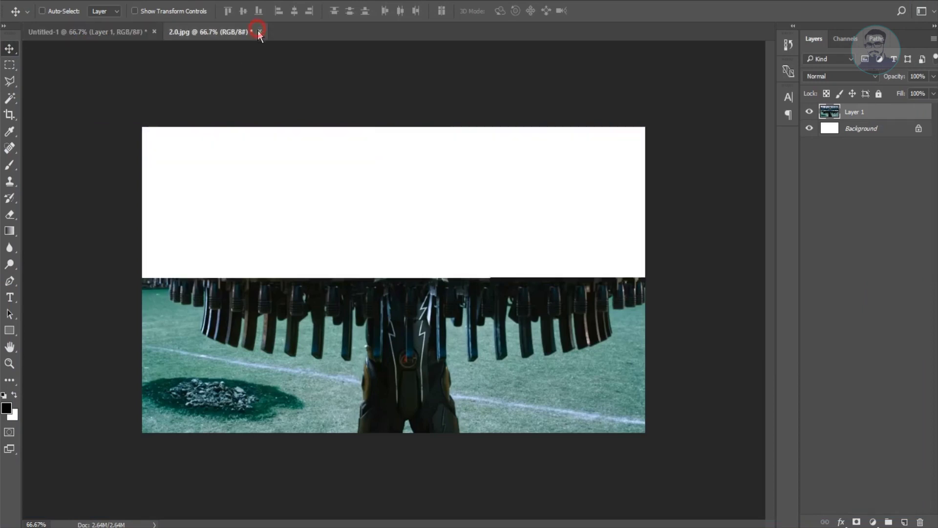
click(458, 203)
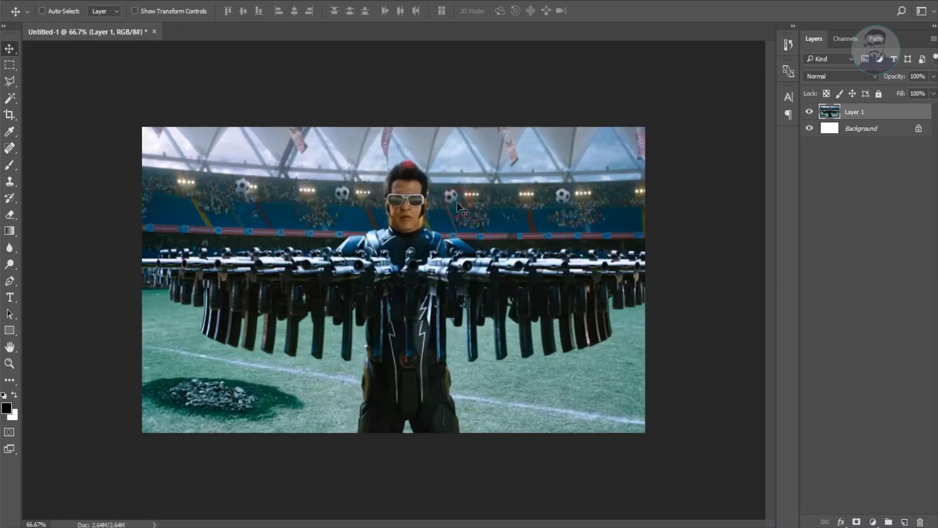
click(904, 522)
- Fill Layer 2 with a dark navy (000025) to bright blue (003cff) gradient
click(11, 232)
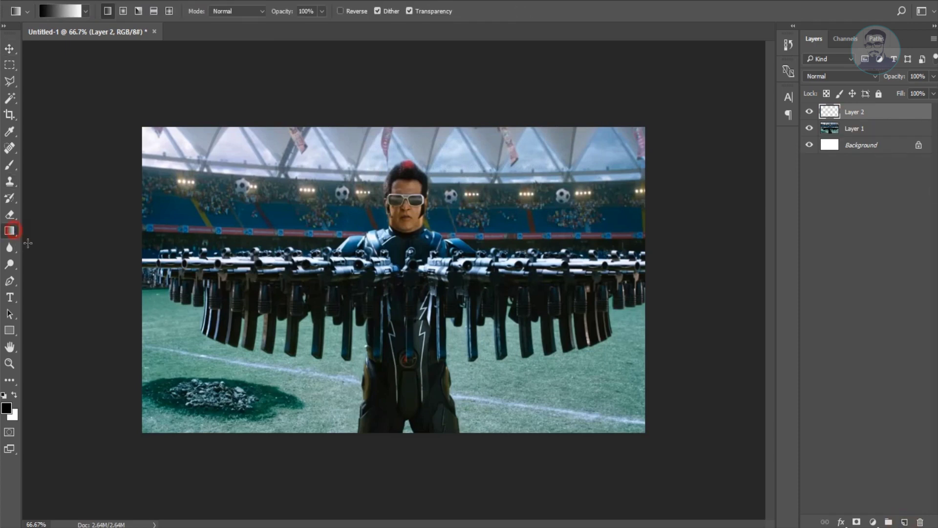
click(9, 412)
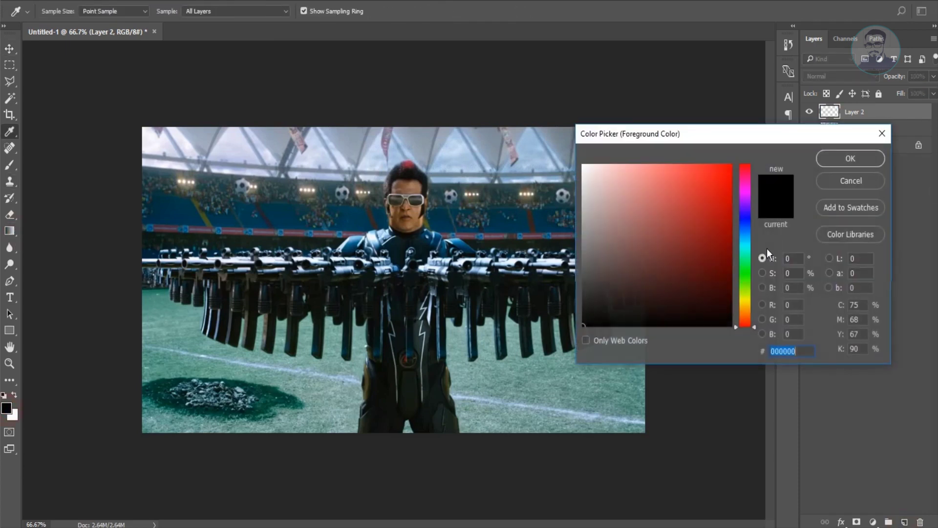
click(746, 225)
click(841, 158)
click(14, 395)
click(745, 220)
drag(708, 297, 742, 303)
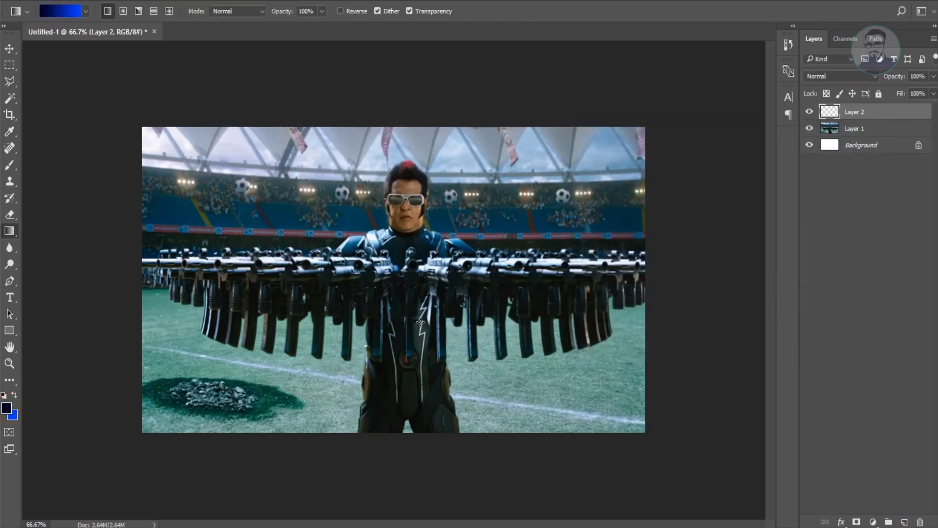
drag(176, 290, 568, 297)
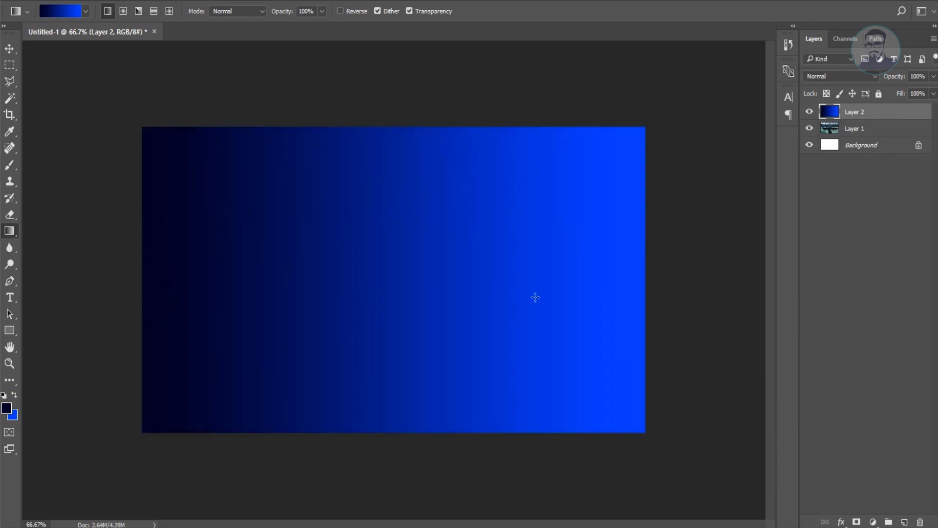
- Set the gradient layer's blend mode to Overlay and flip it horizontally
key(v)
click(845, 79)
click(847, 202)
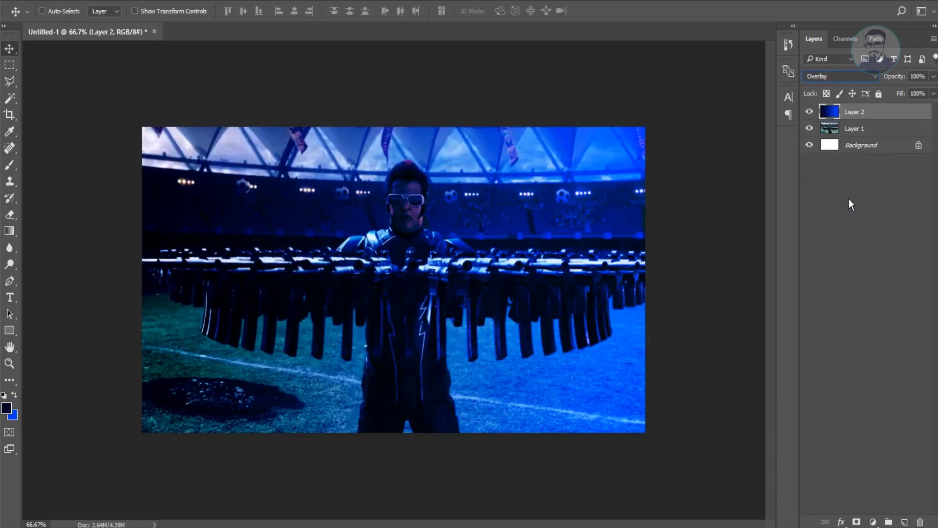
key(ctrl+t)
right_click(486, 225)
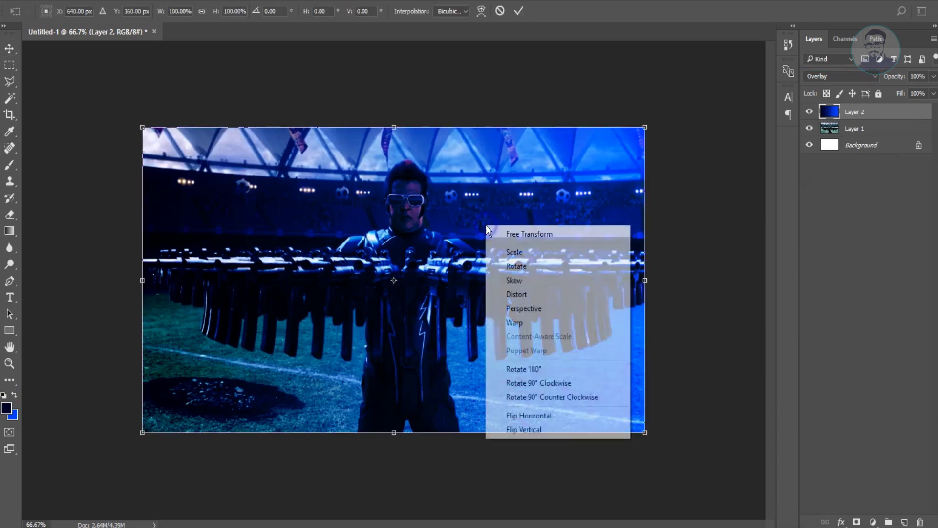
click(533, 417)
key(Return)
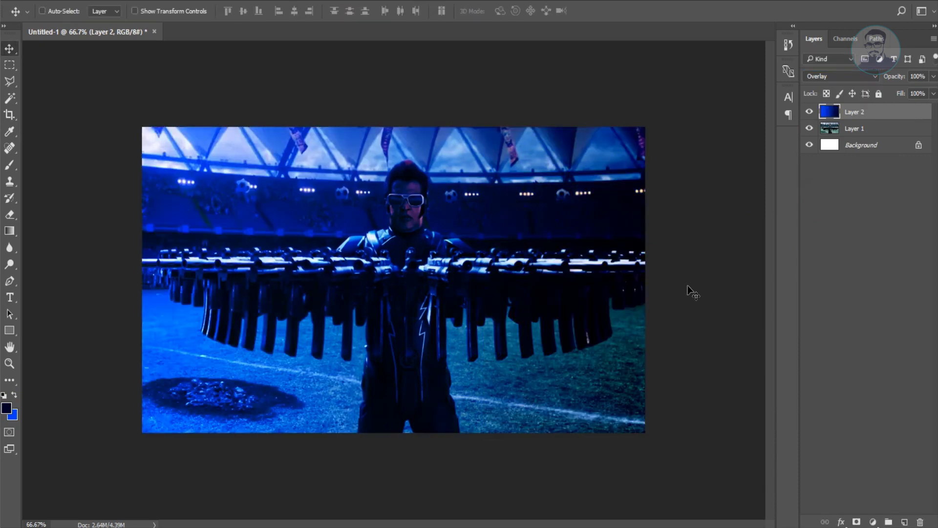
right_click(839, 112)
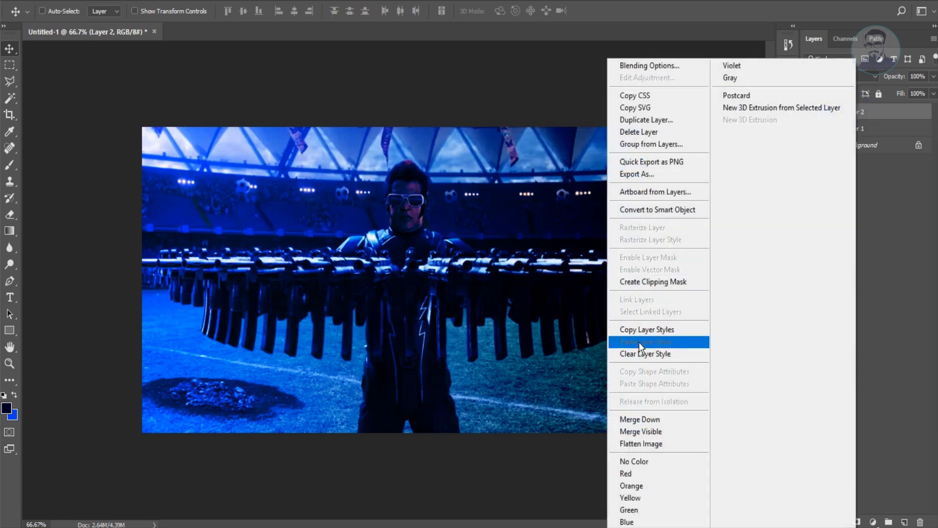
- Duplicate Layer 2 and flip the copy horizontally
click(646, 120)
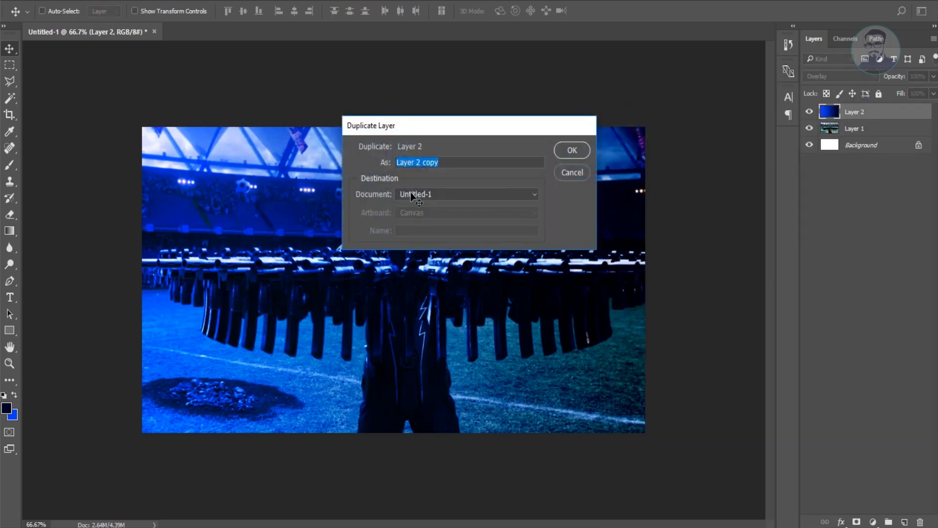
key(Return)
key(ctrl+t)
right_click(417, 188)
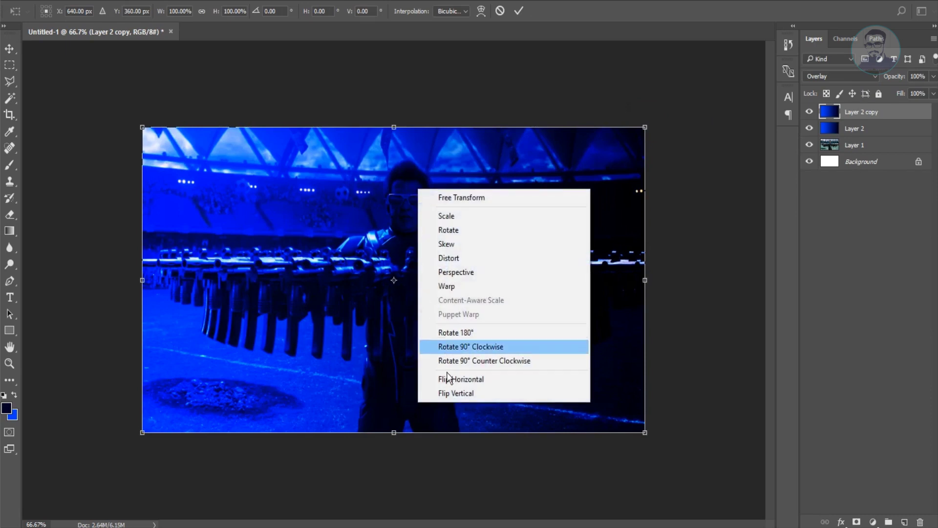
click(448, 379)
key(Return)
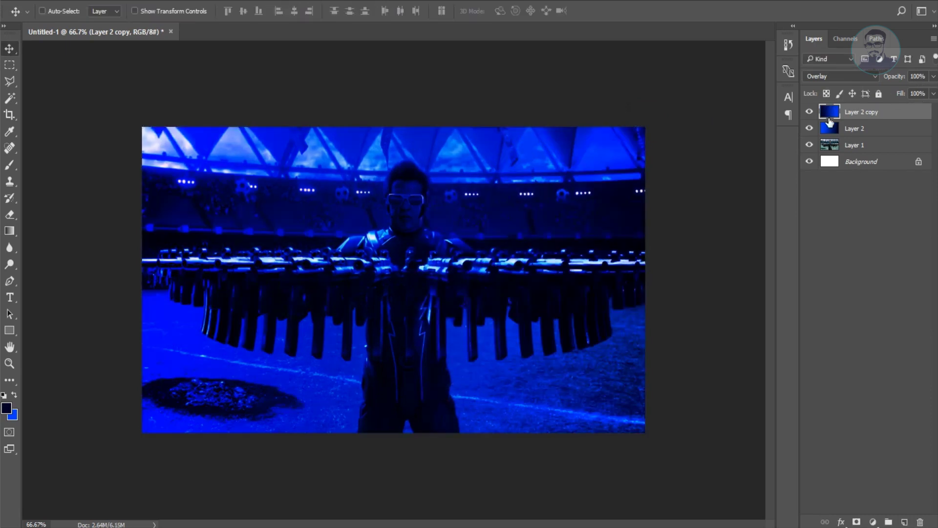
- Set the foreground colour to bright red and the background to dark red 430000
click(9, 407)
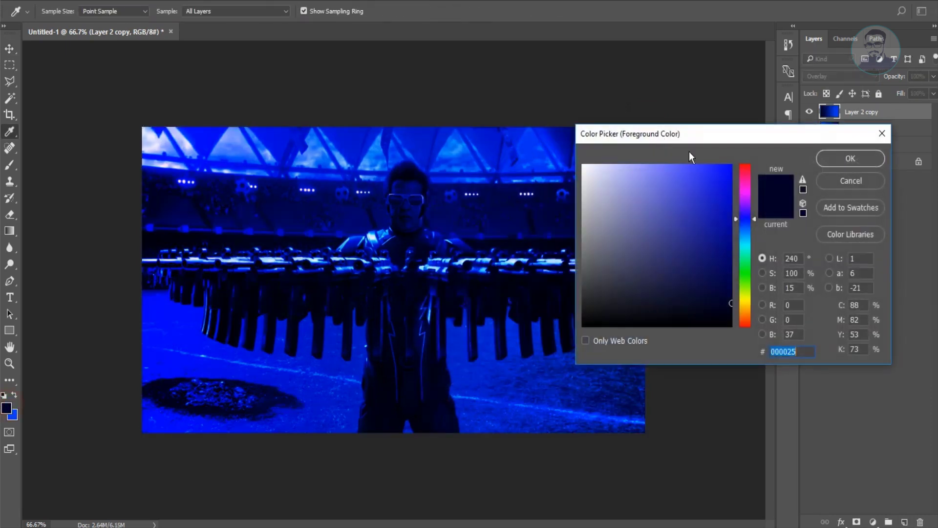
drag(747, 180, 746, 165)
click(731, 165)
key(Return)
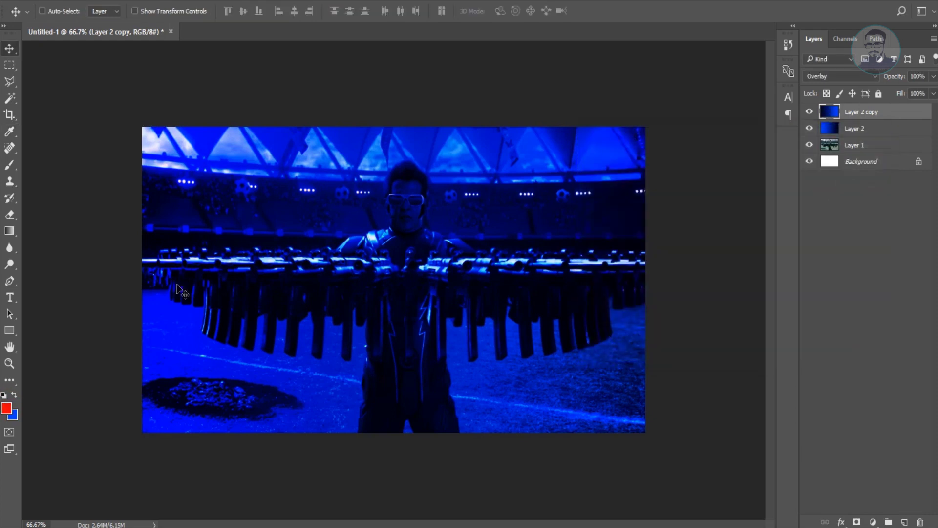
click(12, 416)
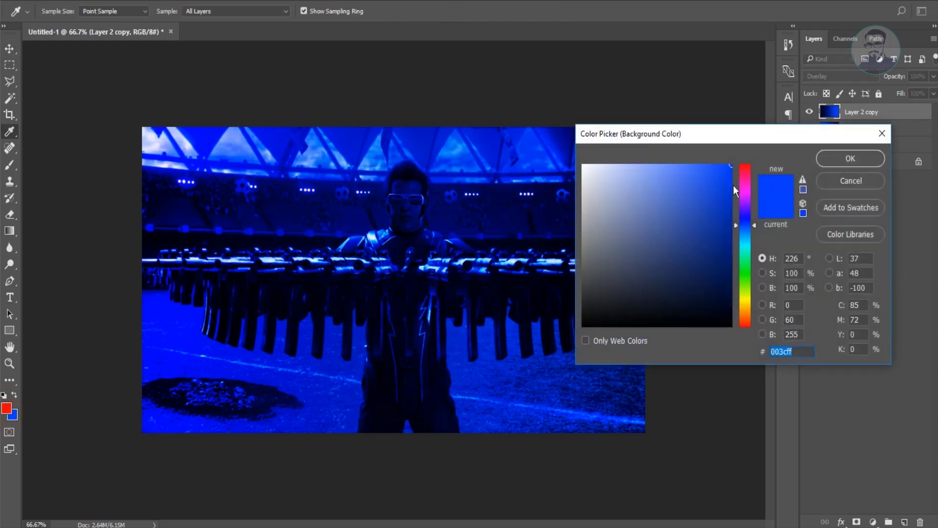
click(745, 166)
click(698, 322)
drag(698, 321, 730, 283)
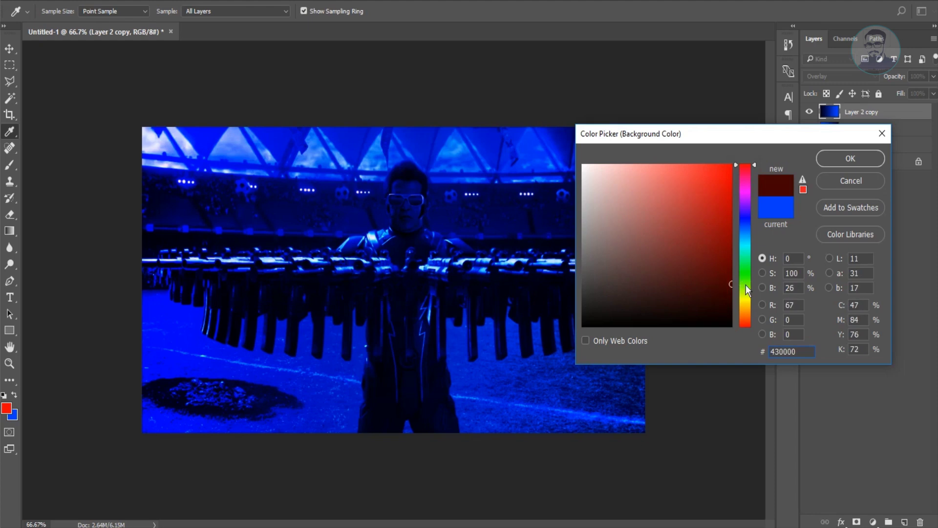
key(Return)
- Fill Layer 2 copy with a red gradient drawn right to left
key(x)
key(g)
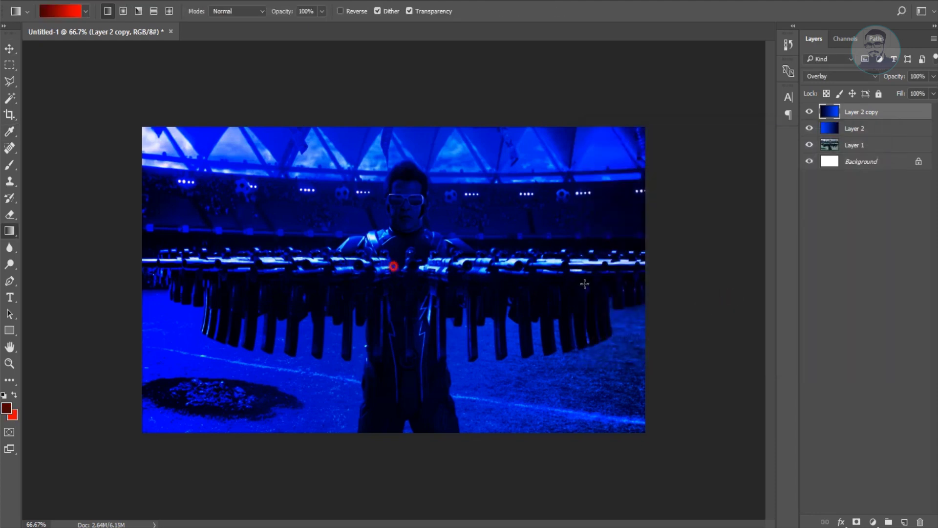
drag(393, 267, 585, 283)
key(ctrl+z)
drag(673, 256, 103, 202)
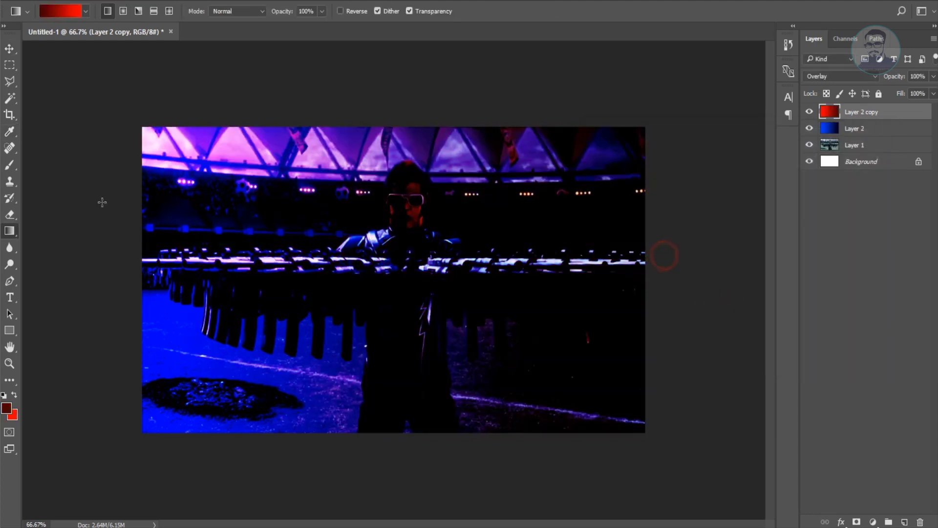
drag(704, 211, 74, 212)
- Delete Layer 2 copy and shift the blue gradient layer left and down
click(852, 76)
key(Delete)
key(ctrl+alt+z)
key(ctrl+alt+z)
key(ctrl+alt+z)
key(v)
mouse_move(573, 253)
mouse_down()
mouse_move(493, 257)
mouse_move(724, 254)
mouse_move(708, 247)
mouse_up()
- Flip Layer 2 horizontally and move it to the canvas's left half
key(ctrl+t)
right_click(553, 287)
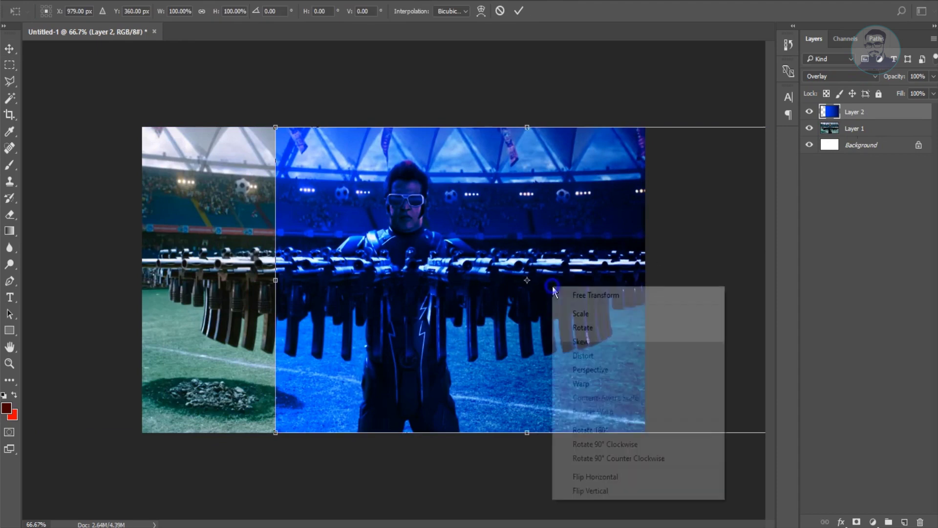
click(589, 472)
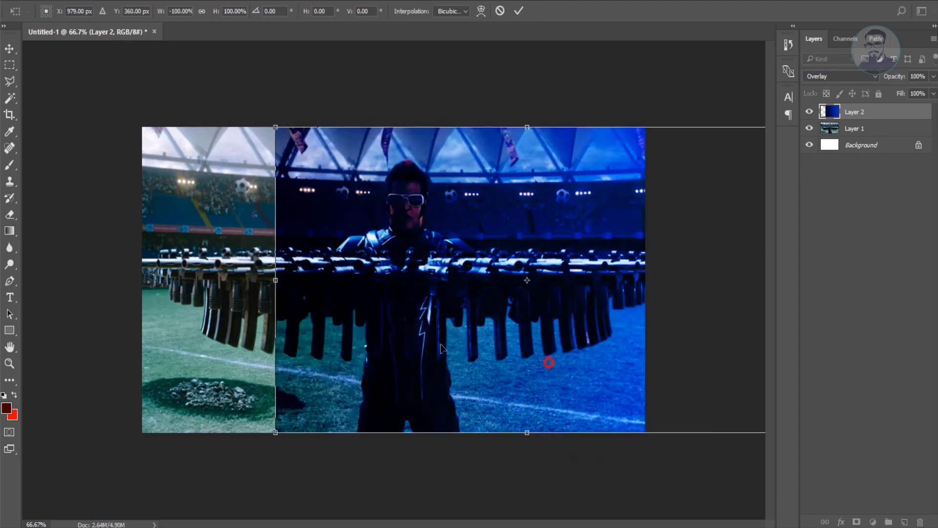
drag(488, 372, 168, 377)
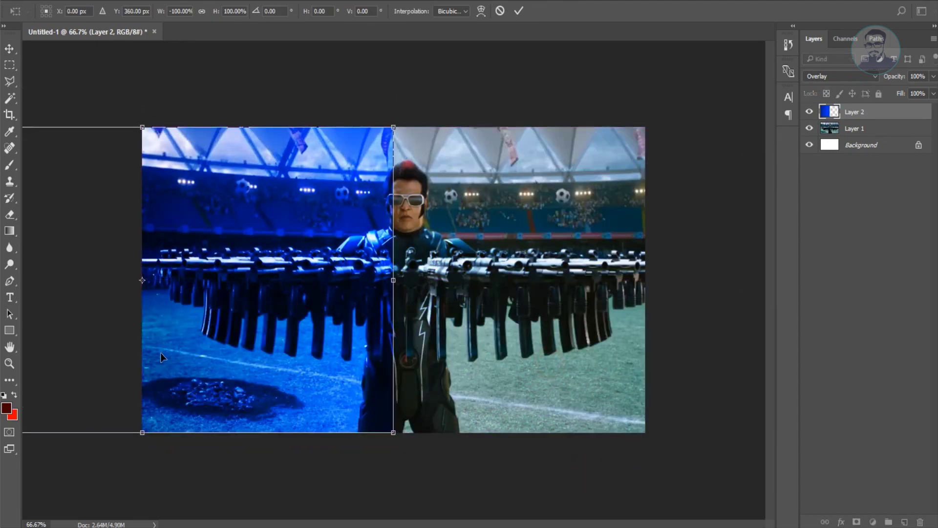
key(Return)
- Undo an eraser stroke over the man's face and delete the blue overlay layer
click(11, 215)
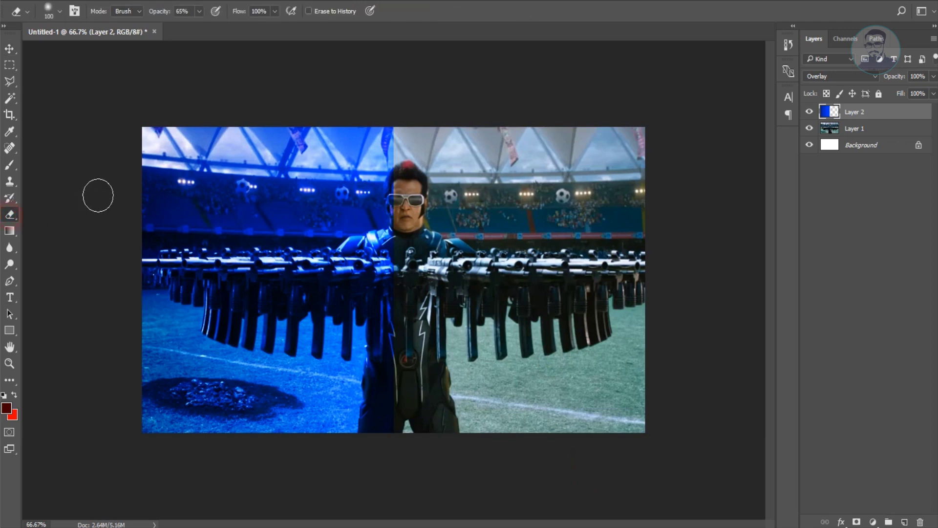
drag(389, 145, 377, 398)
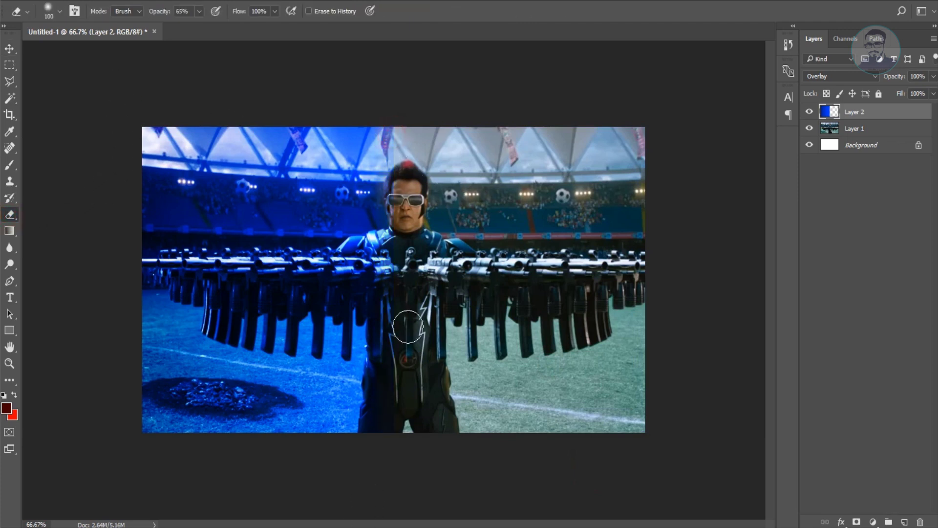
key(ctrl+z)
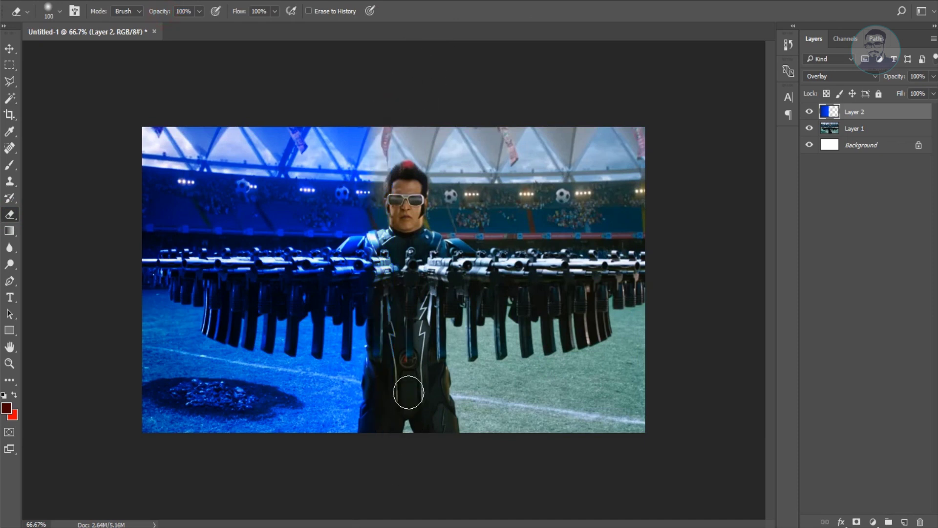
key(v)
key(Delete)
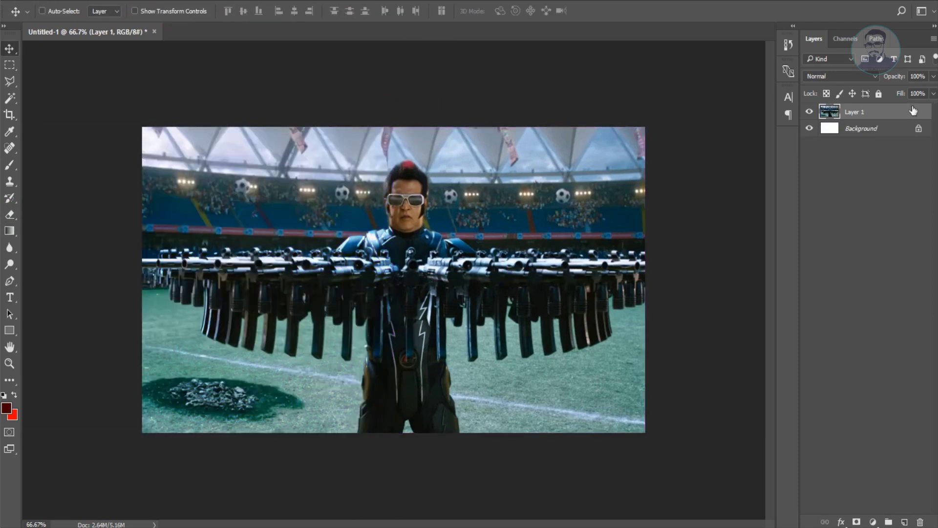
- Add a new layer and set gradient colours to magenta and deep navy 001643
click(904, 522)
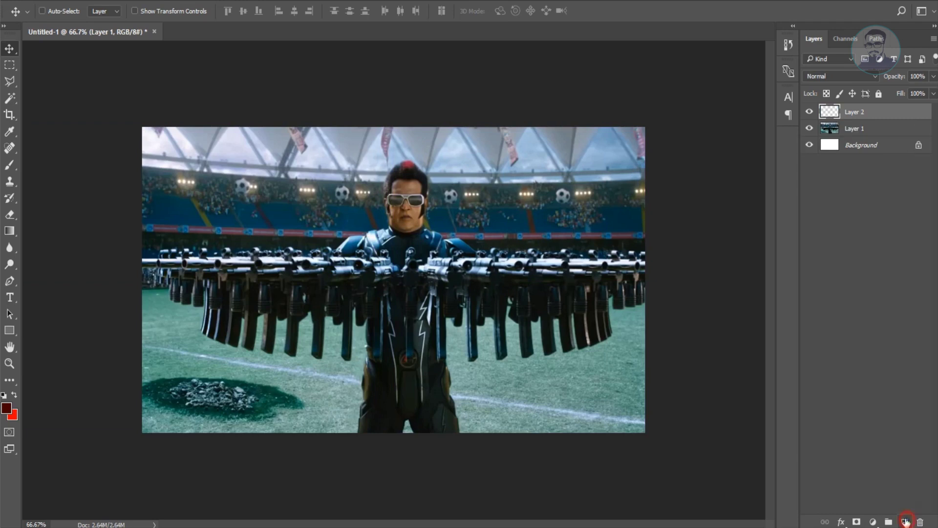
click(10, 231)
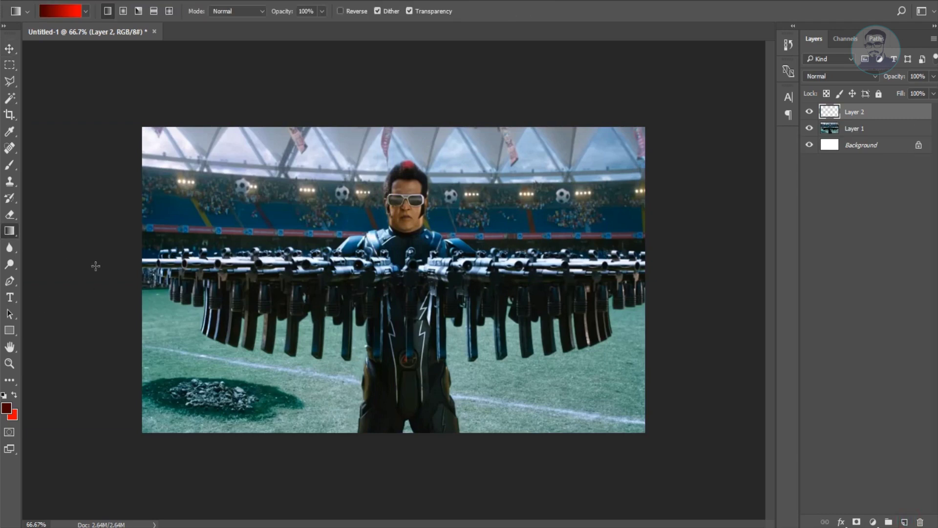
click(12, 415)
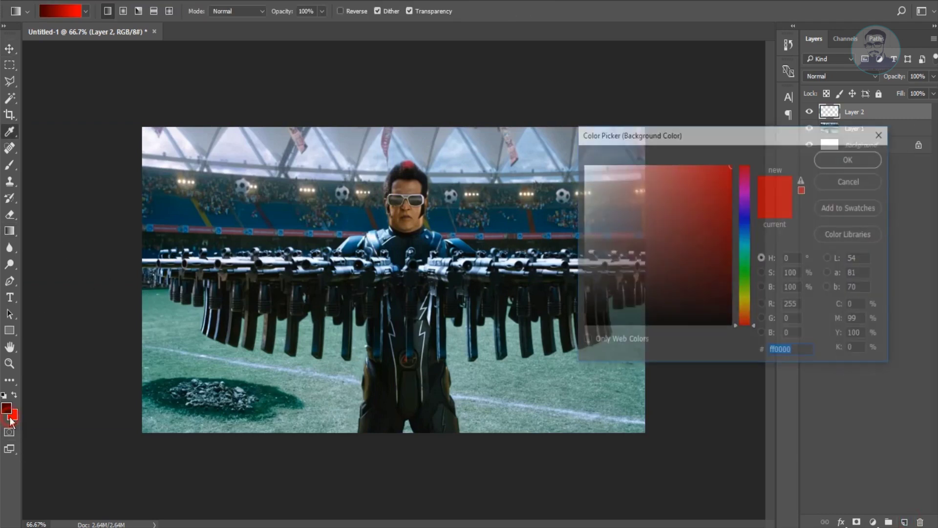
click(748, 200)
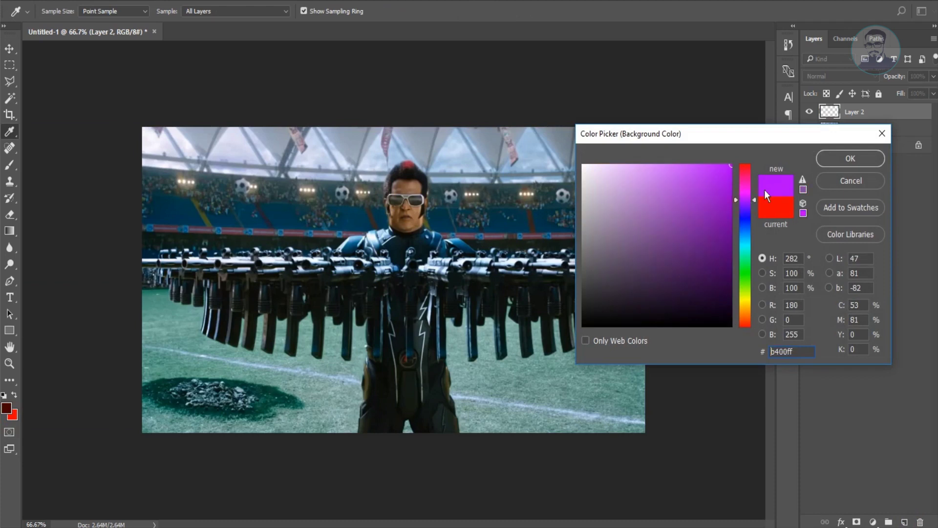
click(744, 192)
click(850, 159)
key(x)
click(15, 416)
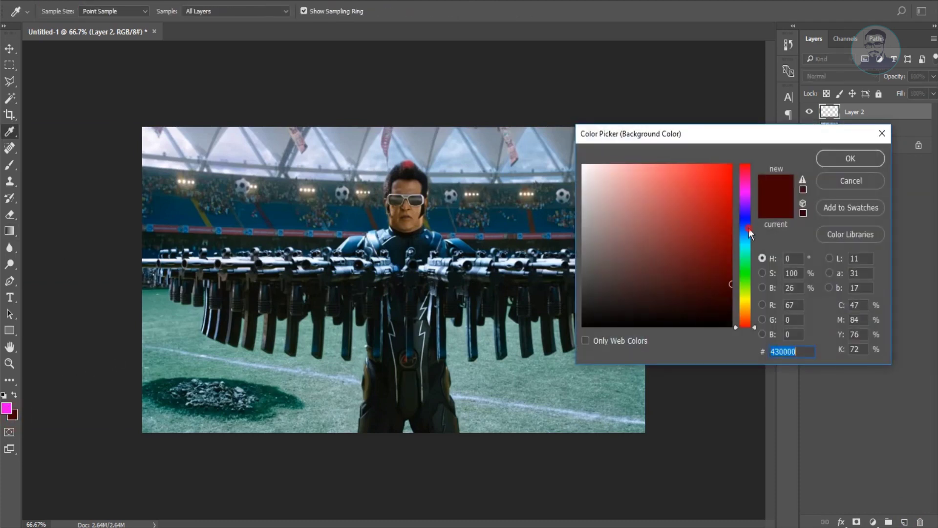
text(001643)
drag(746, 222, 749, 220)
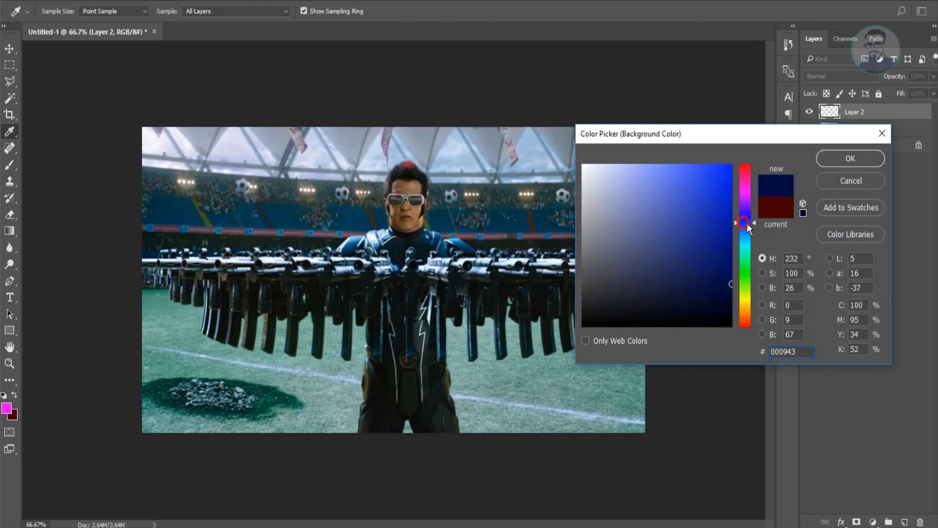
click(827, 165)
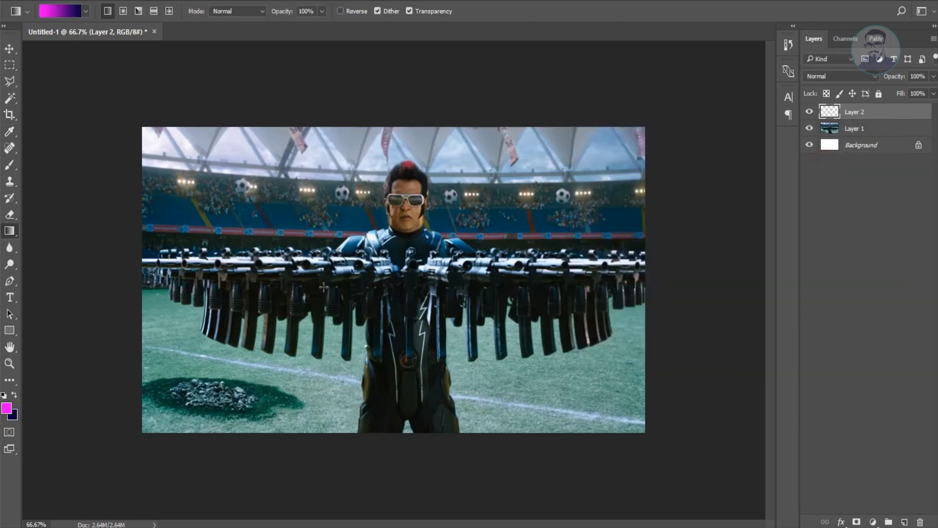
- Draw the gradient with magenta on the left and blend it as Overlay
drag(560, 329, 581, 314)
key(ctrl+z)
drag(667, 275, 22, 275)
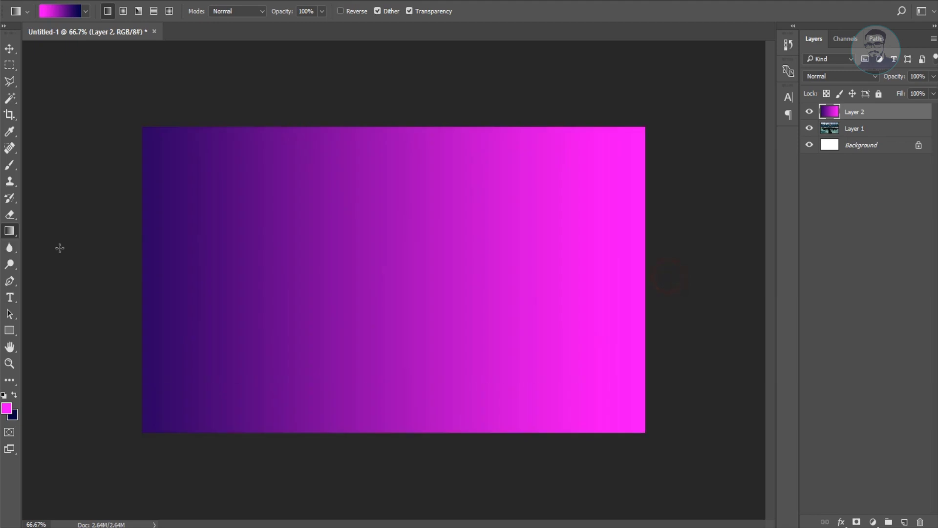
drag(69, 245, 684, 244)
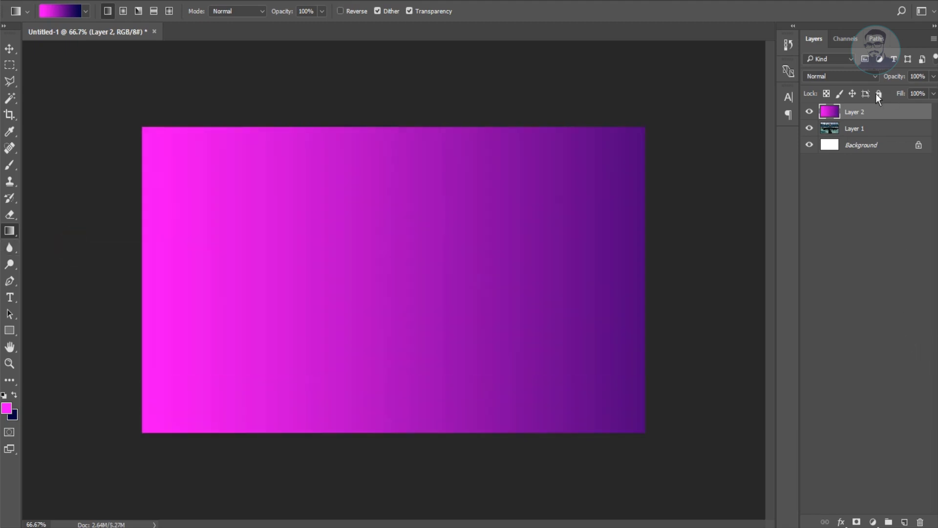
click(850, 77)
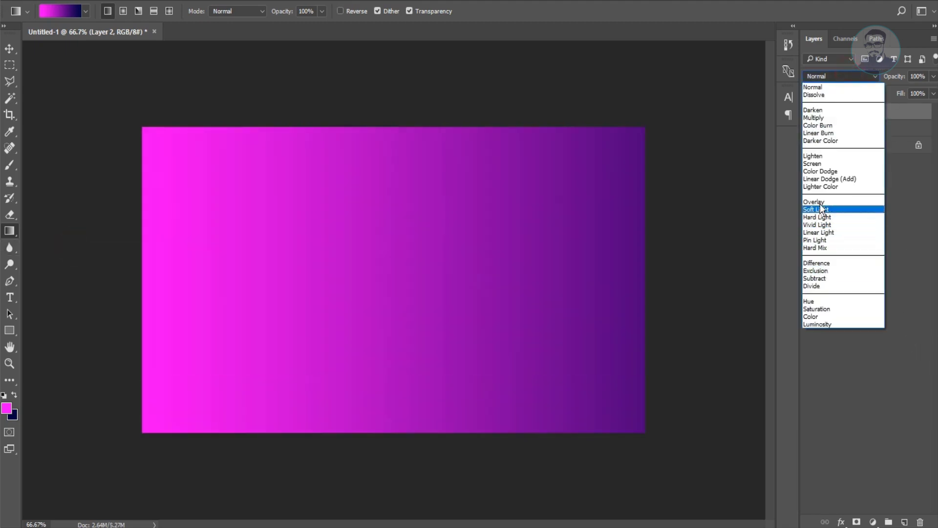
click(820, 204)
- Set colours to red and bright blue and redraw the gradient blue-left to red-right
drag(673, 268, 1, 216)
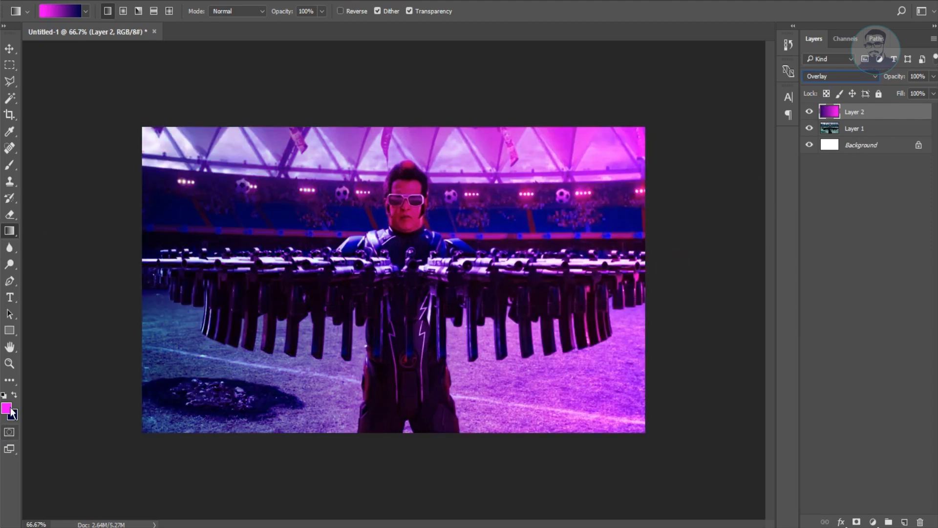
click(7, 409)
drag(746, 183, 764, 165)
click(851, 159)
drag(674, 289, 58, 240)
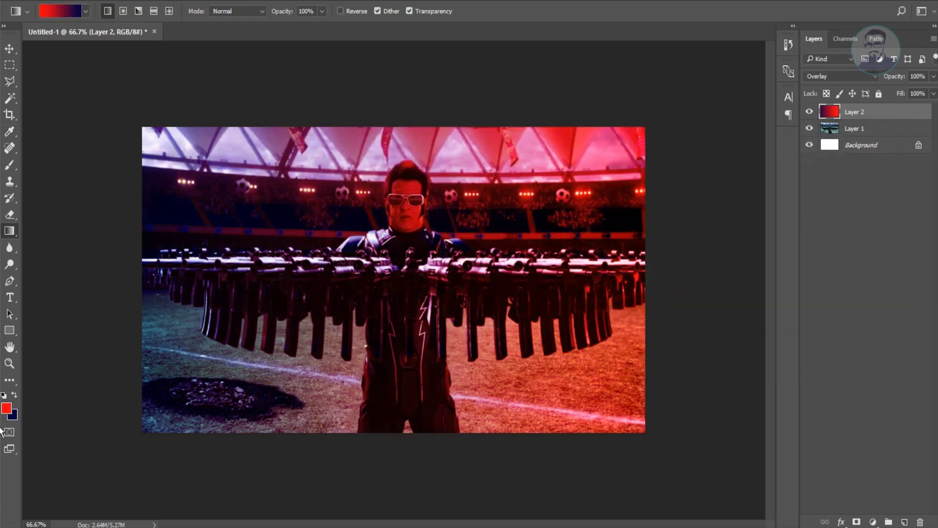
click(16, 418)
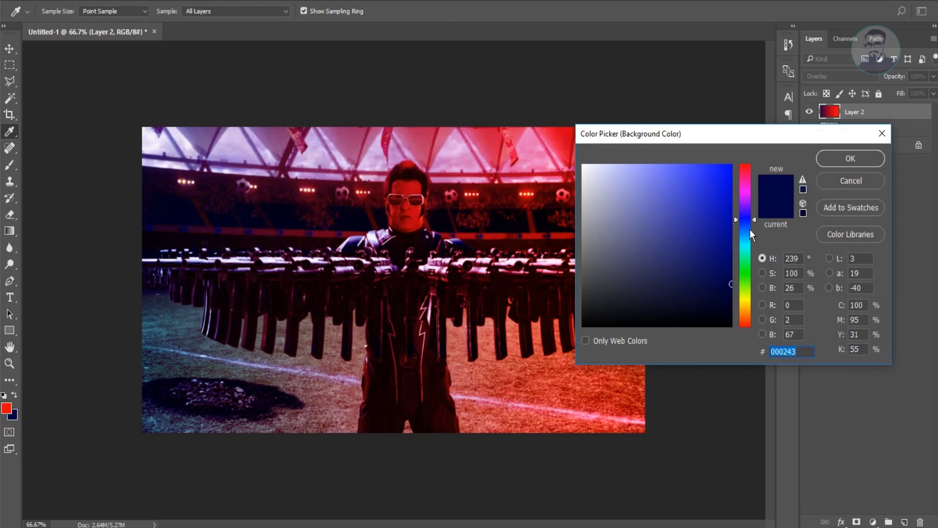
drag(722, 230, 739, 157)
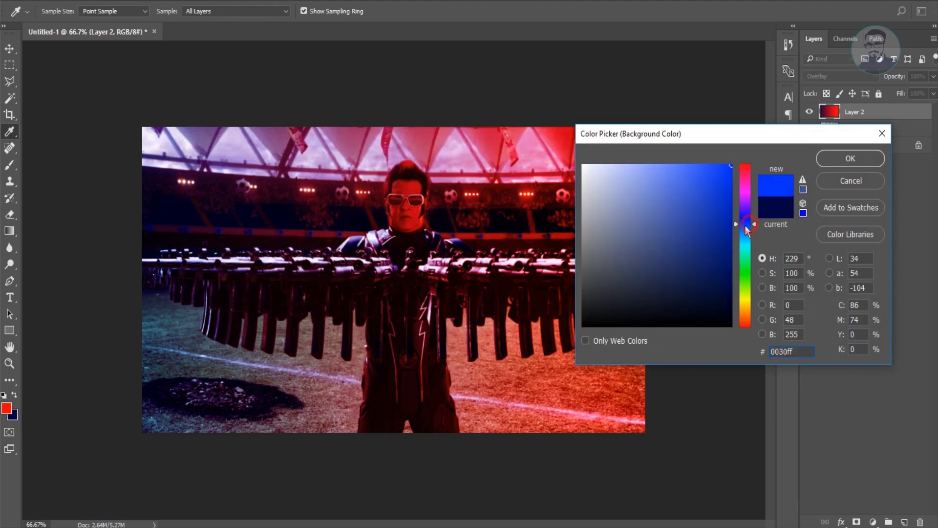
key(Return)
drag(23, 271, 661, 272)
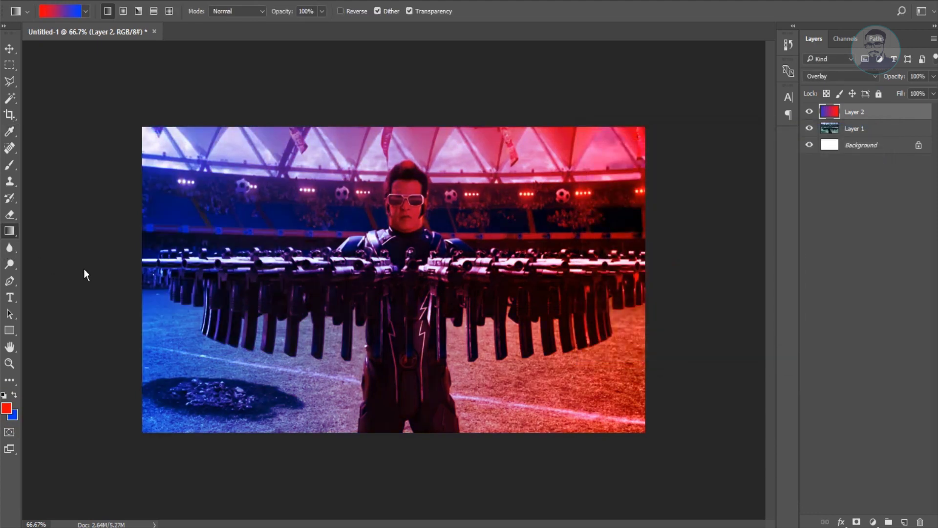
key(v)
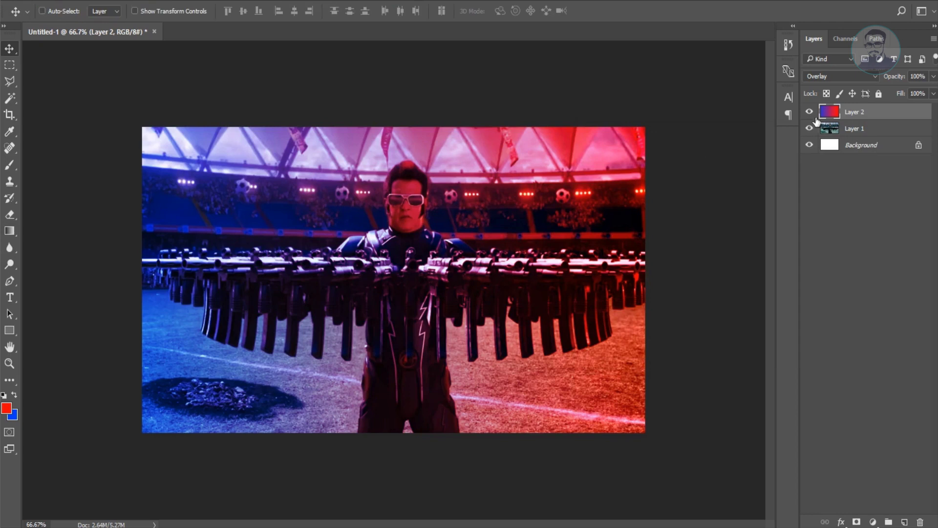
click(860, 131)
- Duplicate Layer 1 and erase Layer 2's overlay over the man's face and chest
key(ctrl+j)
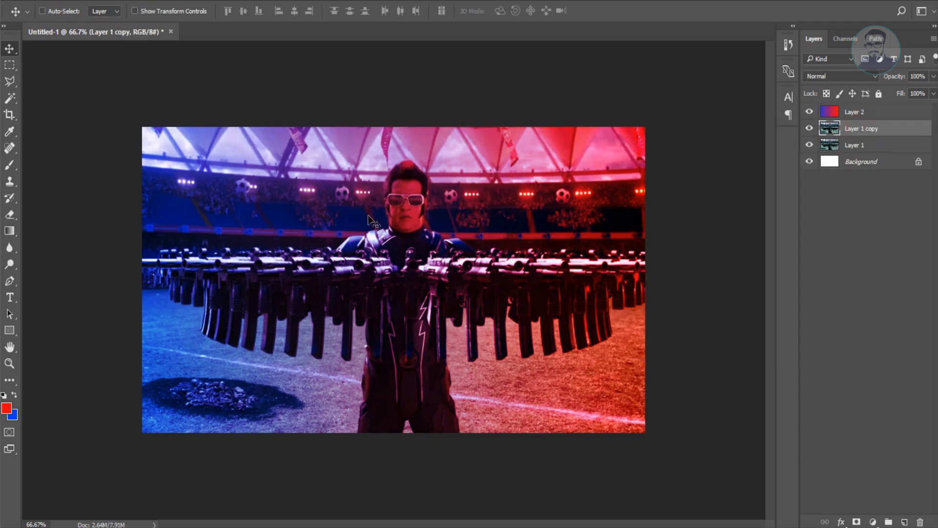
key(e)
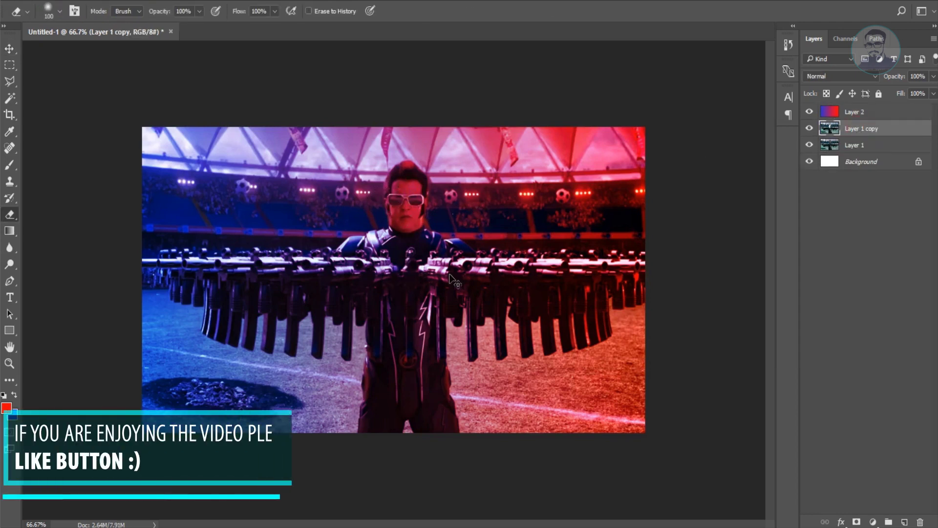
click(844, 106)
mouse_move(396, 186)
mouse_down()
mouse_move(383, 263)
mouse_move(420, 201)
mouse_up()
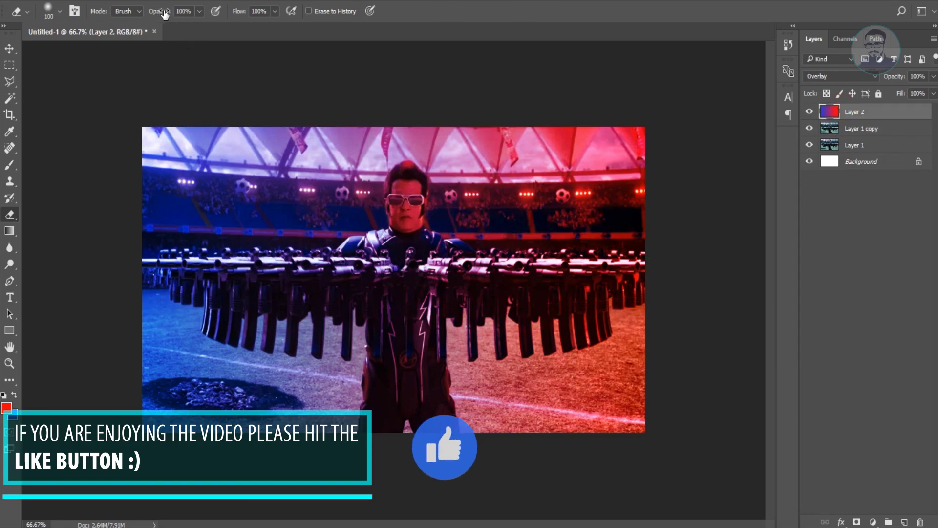
mouse_move(422, 200)
mouse_down()
mouse_move(405, 264)
mouse_move(402, 341)
mouse_move(414, 215)
mouse_move(389, 452)
mouse_move(434, 403)
mouse_up()
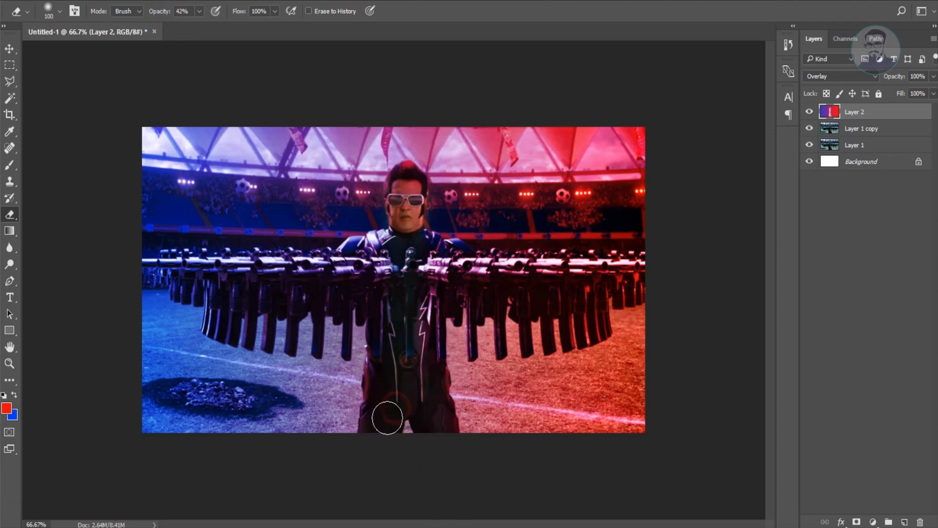
key(v)
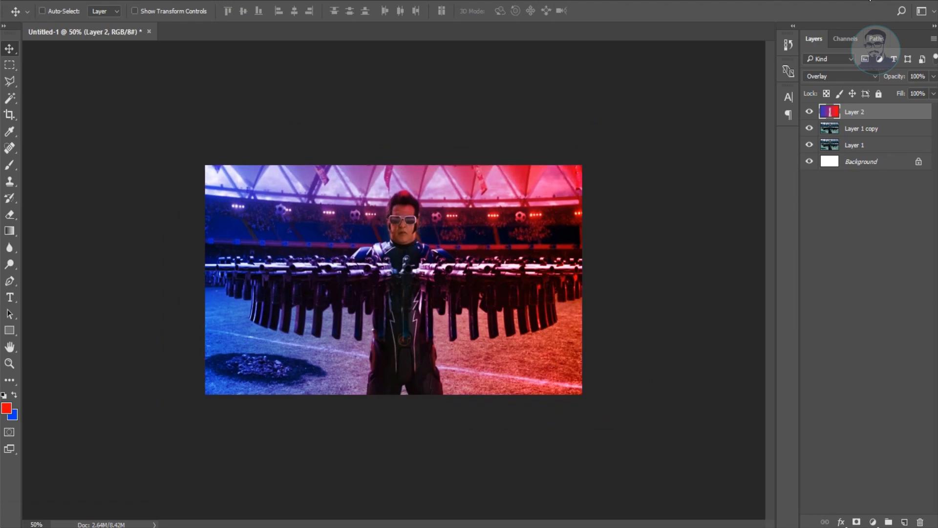
click(865, 129)
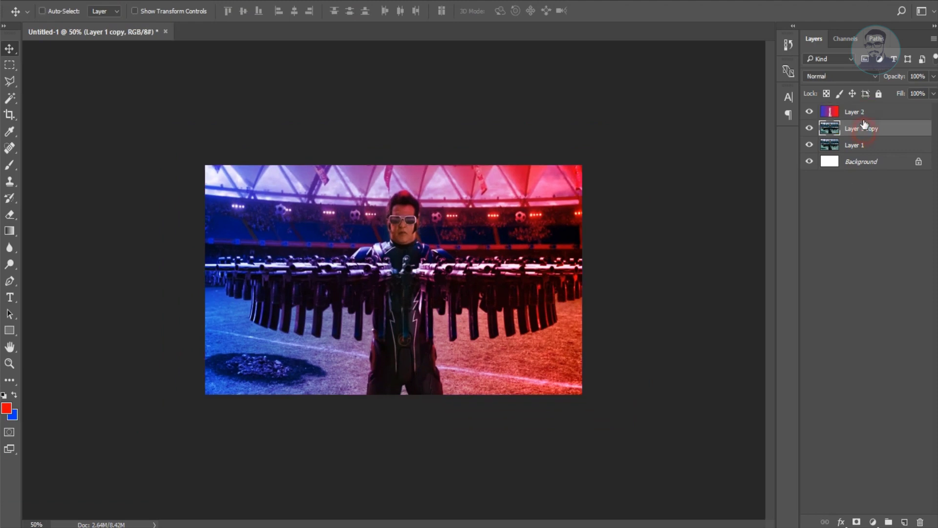
click(865, 113)
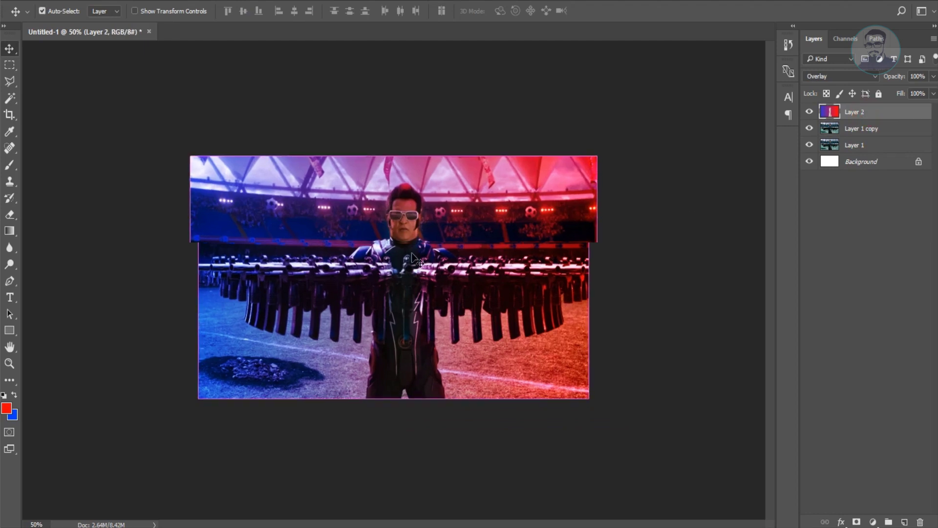
scroll(386, 266, up, 1)
- Open the bird flock image and drag it into the poster document
click(33, 2)
click(29, 20)
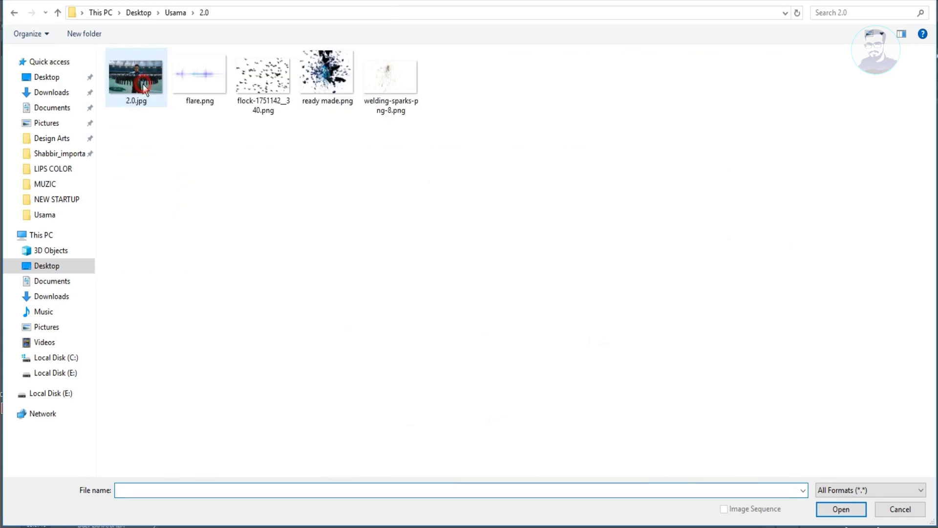
double_click(247, 69)
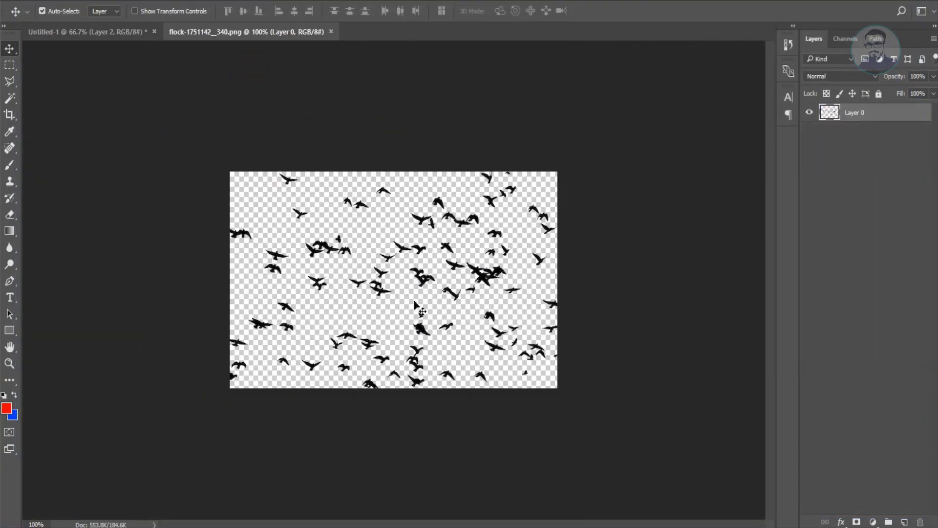
mouse_move(414, 305)
mouse_down()
mouse_move(128, 34)
mouse_move(394, 294)
mouse_up()
- Shrink the bird flock and move it toward the top of the poster
key(ctrl+t)
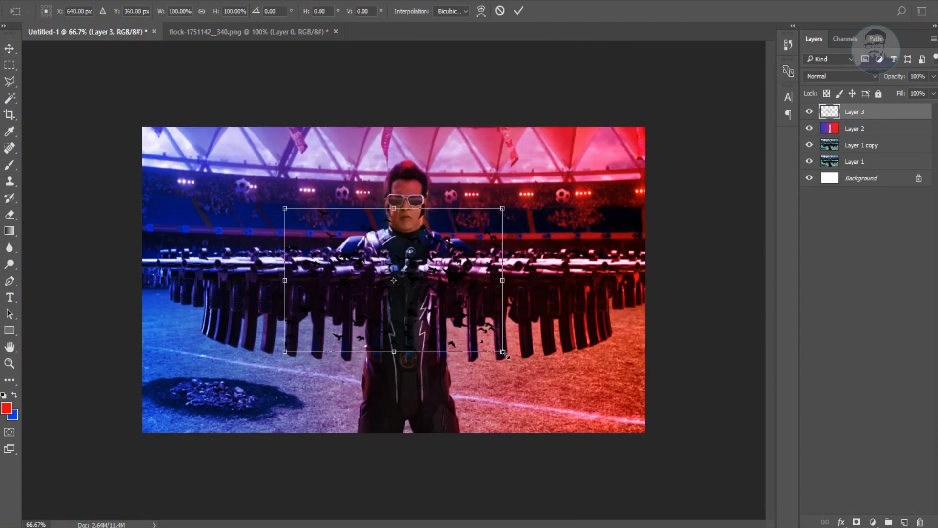
key(Return)
drag(411, 293, 367, 232)
key(ctrl+t)
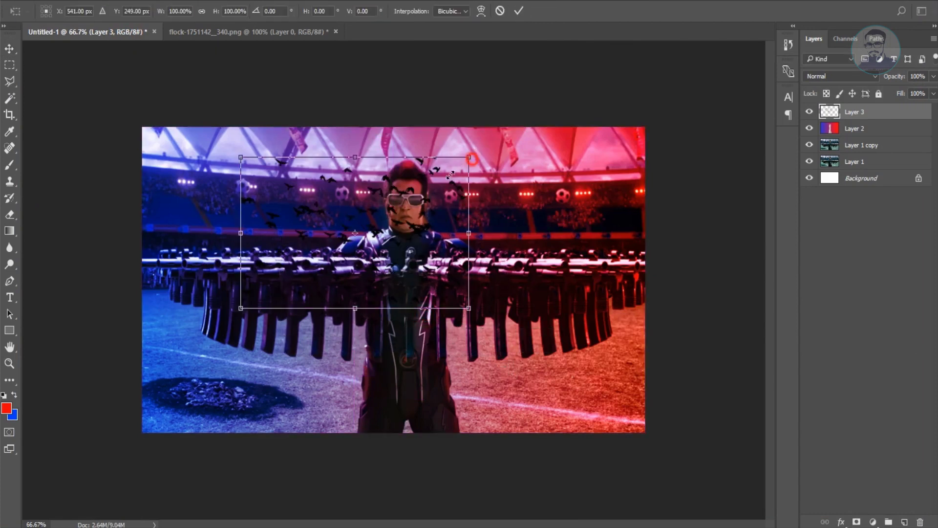
drag(460, 168, 409, 202)
key(Return)
mouse_move(369, 243)
mouse_down()
mouse_move(408, 153)
mouse_move(407, 175)
mouse_move(476, 252)
mouse_move(519, 168)
mouse_move(326, 161)
mouse_up()
- Copy the birds across the scene and merge the selected copies into one layer
drag(326, 161, 328, 163)
mouse_move(313, 253)
mouse_down()
mouse_move(335, 398)
mouse_move(354, 381)
mouse_move(403, 437)
mouse_move(455, 372)
mouse_move(495, 421)
mouse_up()
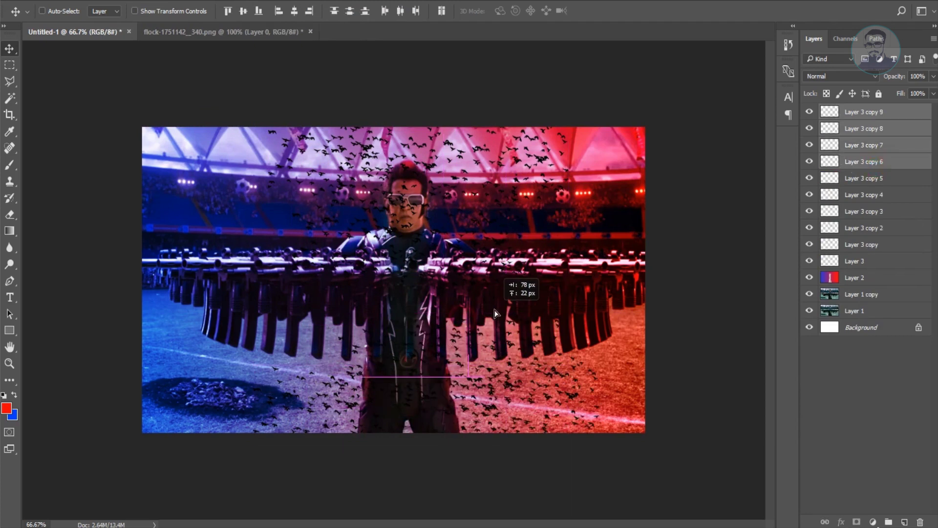
shift+click(860, 179)
drag(398, 376, 450, 346)
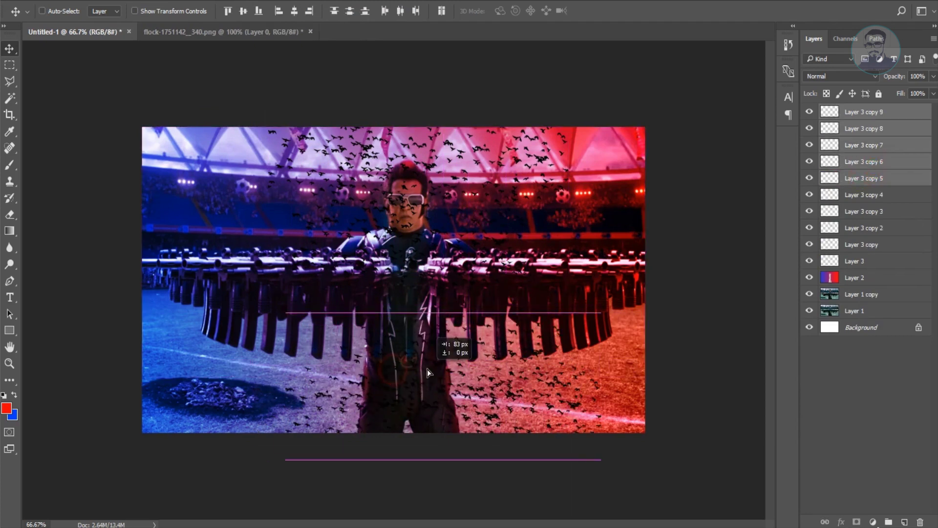
key(ctrl+e)
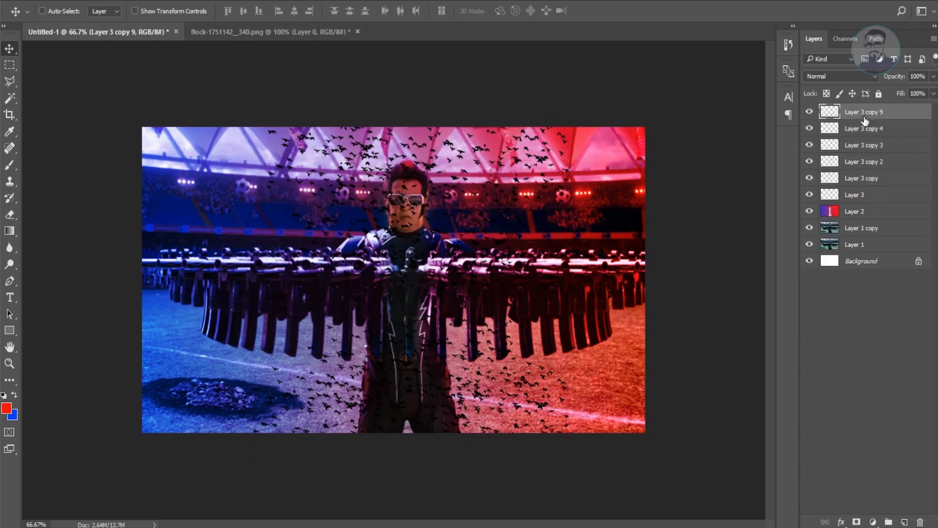
click(186, 1)
mouse_move(192, 131)
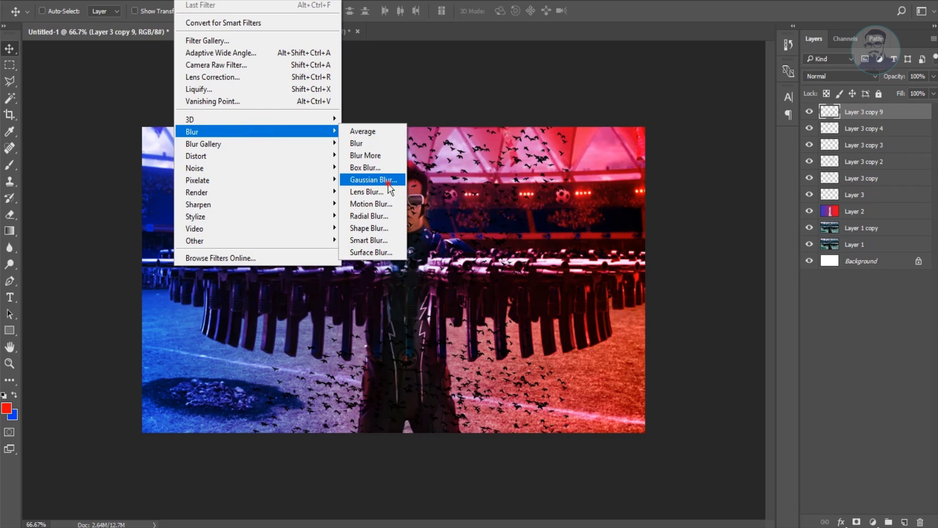
- Apply a slight Gaussian Blur to the merged bird layer
click(381, 179)
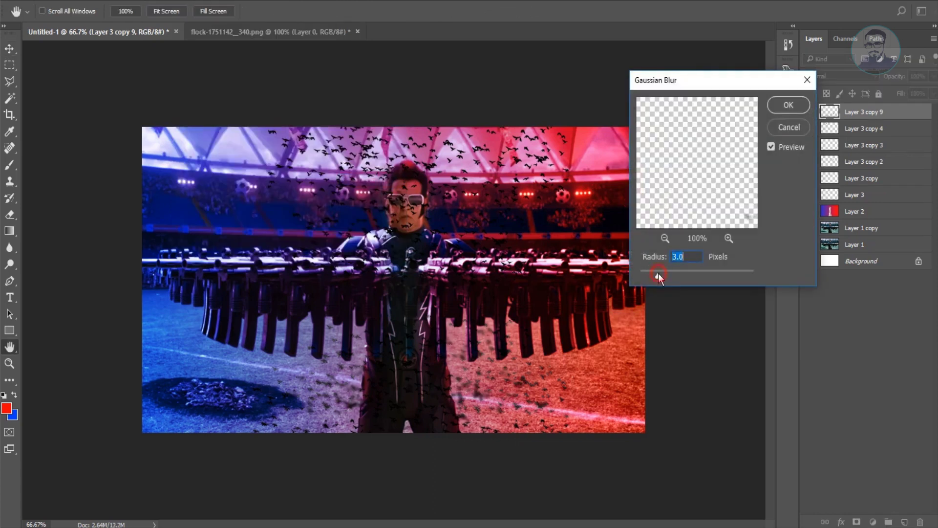
drag(646, 276, 647, 277)
key(Return)
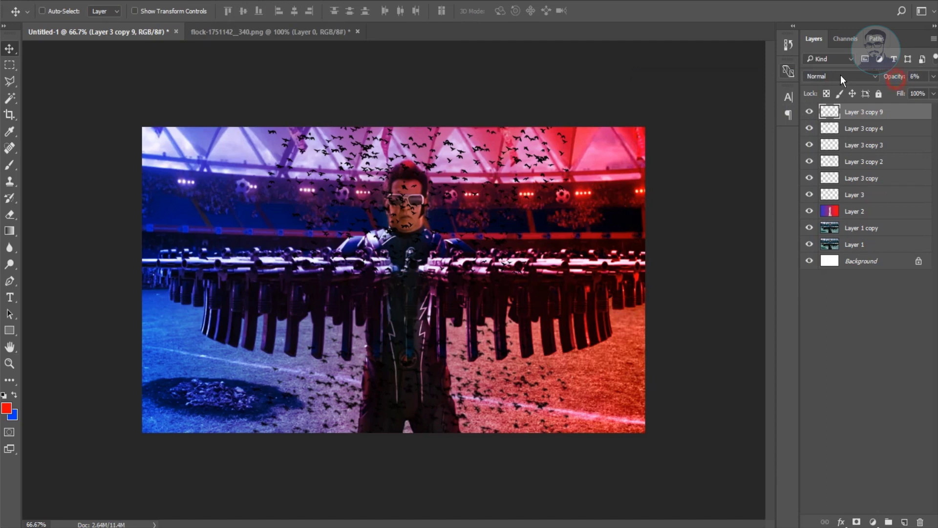
- Set the birds to 70% opacity, erase those over the man's torso, and select all flock layers
mouse_move(894, 78)
mouse_down()
mouse_move(923, 91)
mouse_move(889, 82)
mouse_up()
key(e)
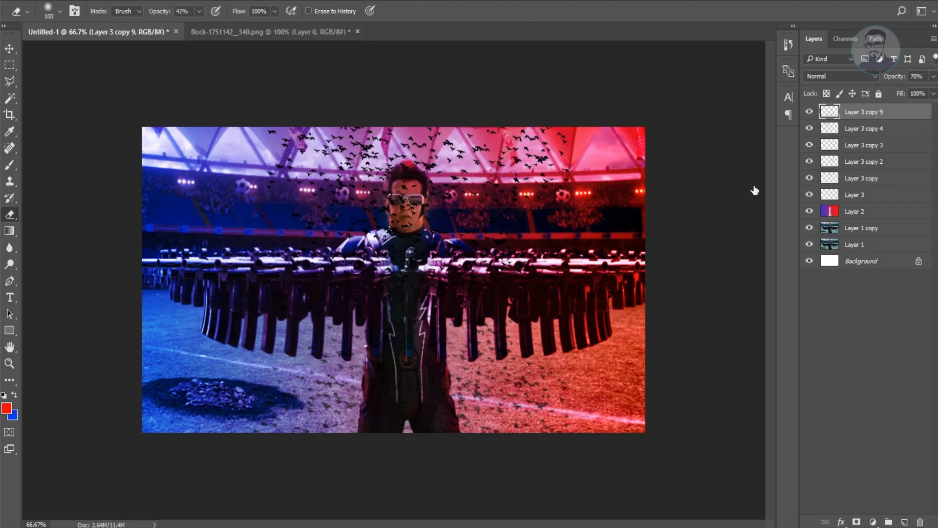
key(v)
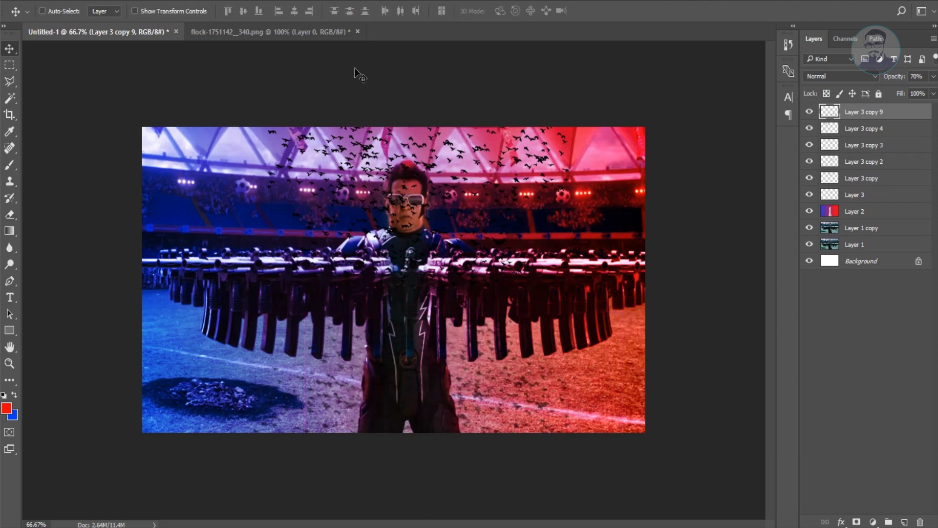
key(e)
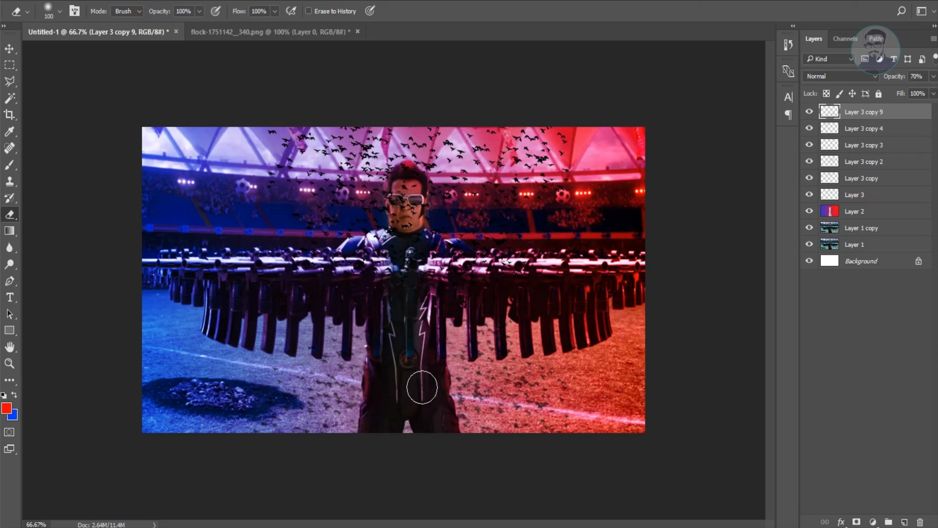
key(v)
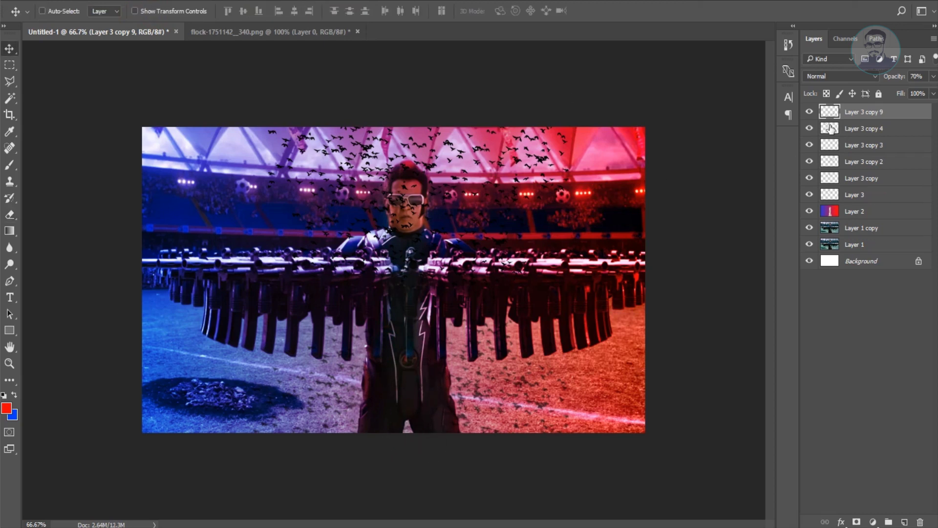
click(875, 128)
shift+click(872, 194)
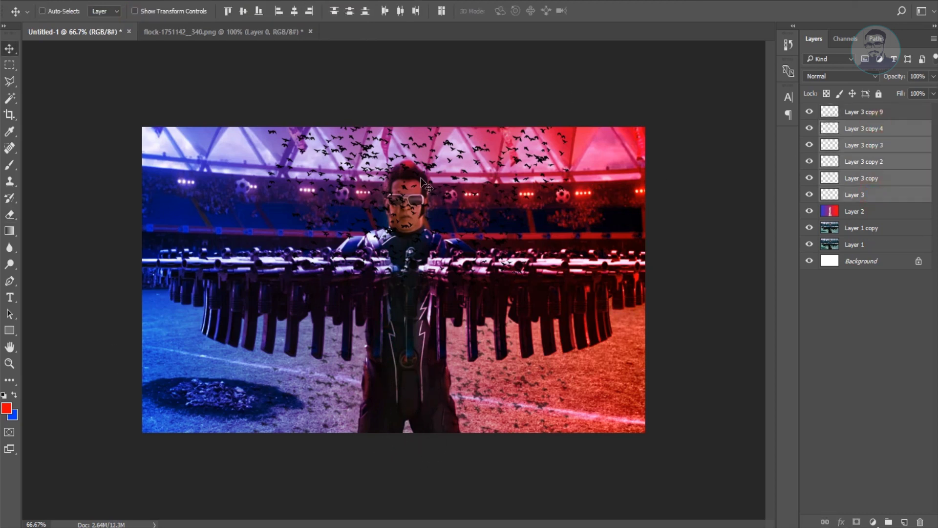
- Merge the remaining bird layers and erase birds over the man's face, neck and guns
key(e)
key(ctrl+e)
mouse_move(428, 165)
mouse_down()
mouse_move(398, 147)
mouse_move(401, 205)
mouse_move(395, 185)
mouse_move(389, 219)
mouse_move(405, 181)
mouse_up()
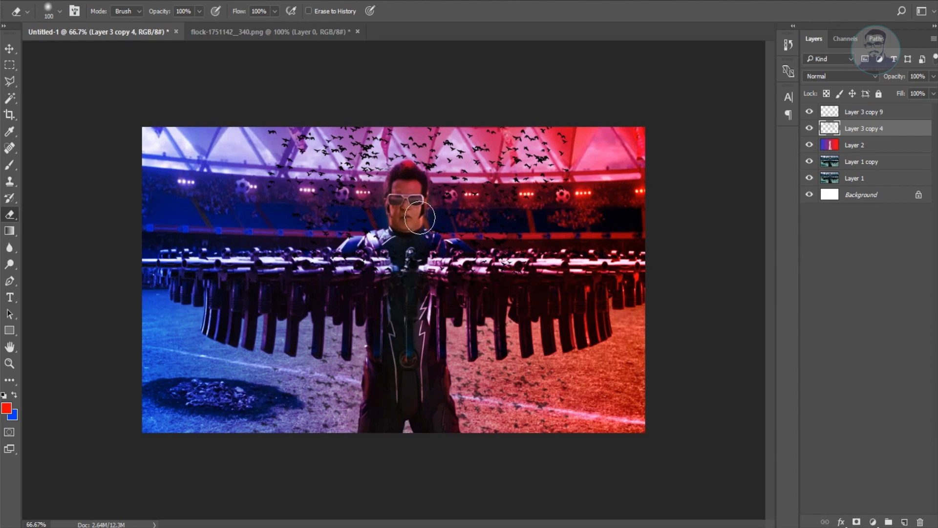
mouse_move(400, 240)
mouse_down()
mouse_move(413, 245)
mouse_move(321, 269)
mouse_move(498, 276)
mouse_up()
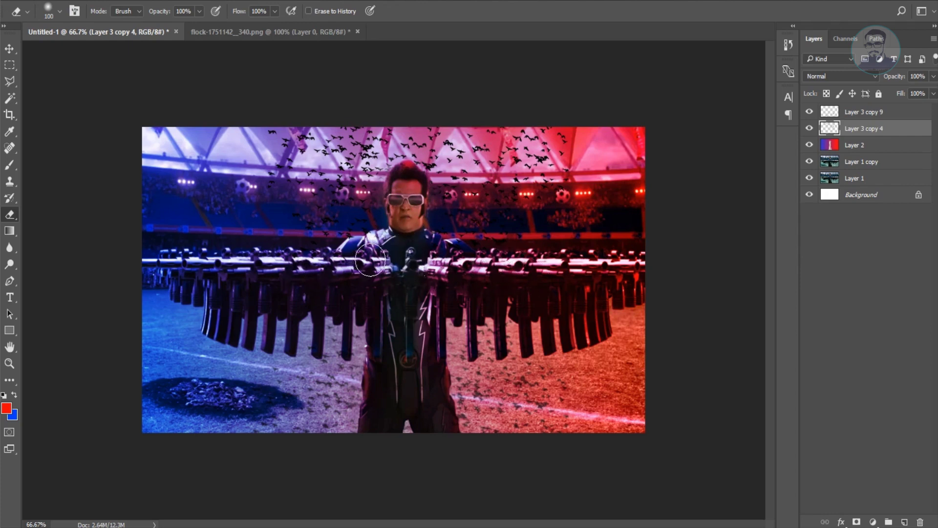
- Lower the bird layer to 40% opacity and add shifted duplicates of both bird layers
key(v)
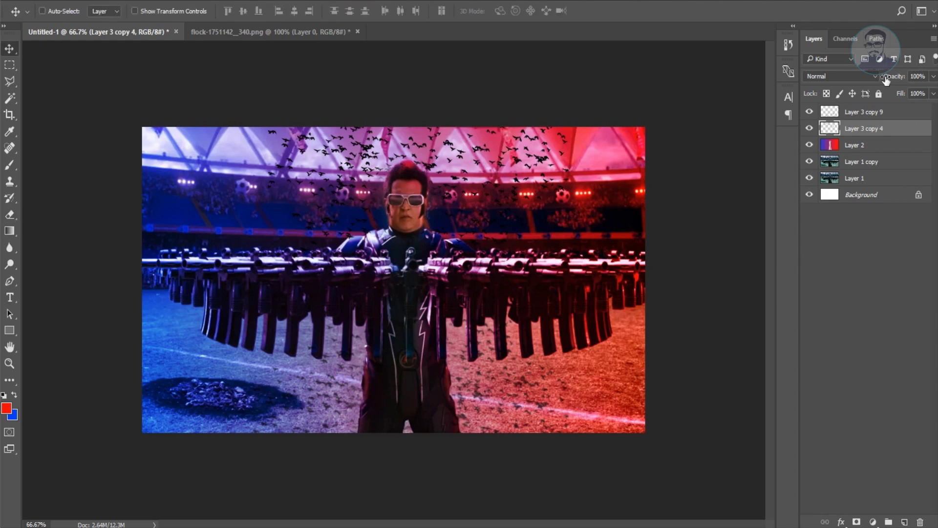
key(4)
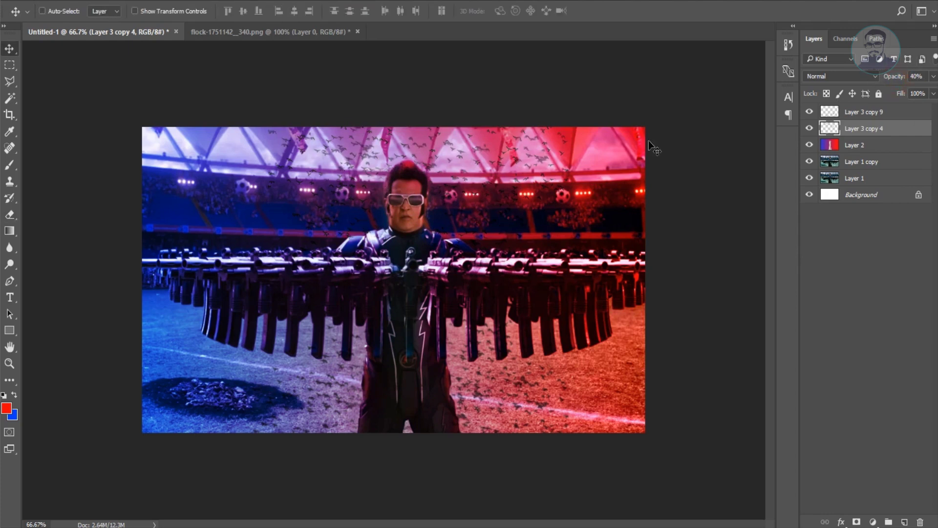
drag(494, 160, 469, 141)
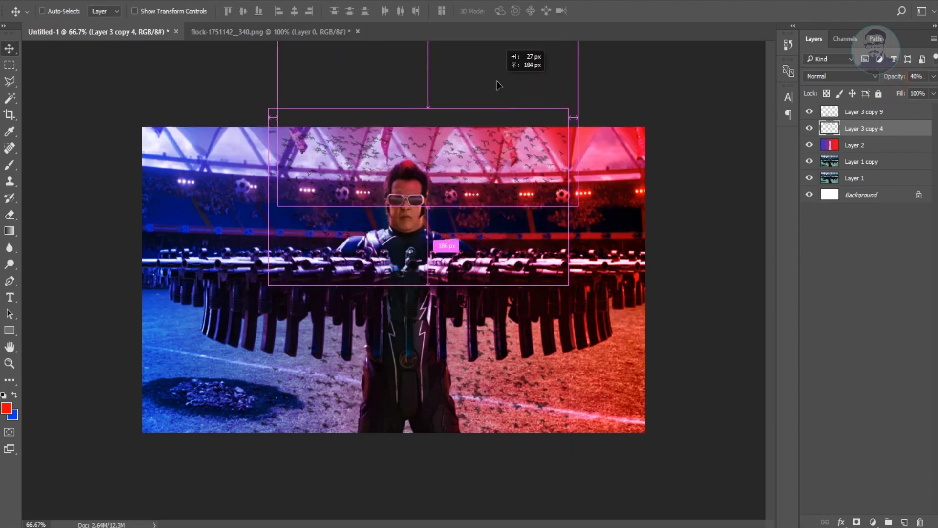
click(864, 112)
drag(439, 398, 437, 416)
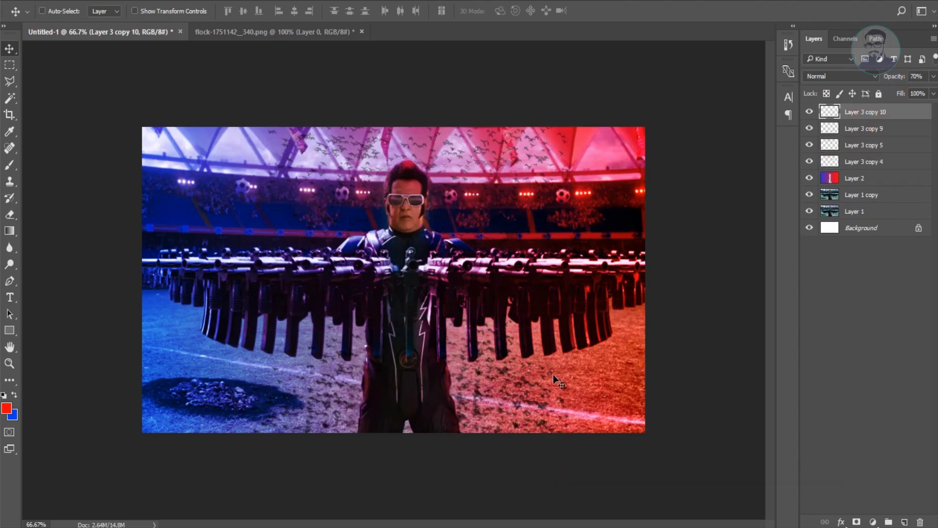
- Flip the bird copy vertically so it hangs upside down
key(ctrl+t)
right_click(518, 386)
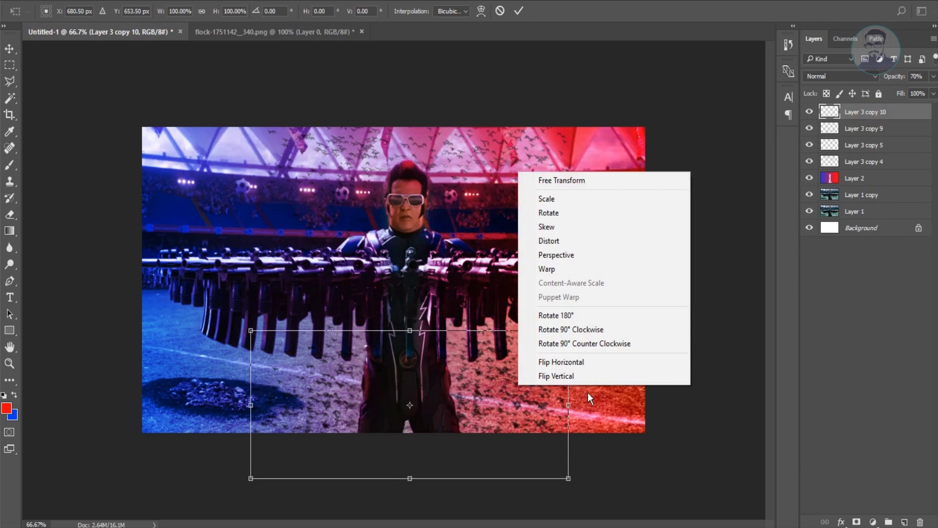
click(587, 377)
key(Return)
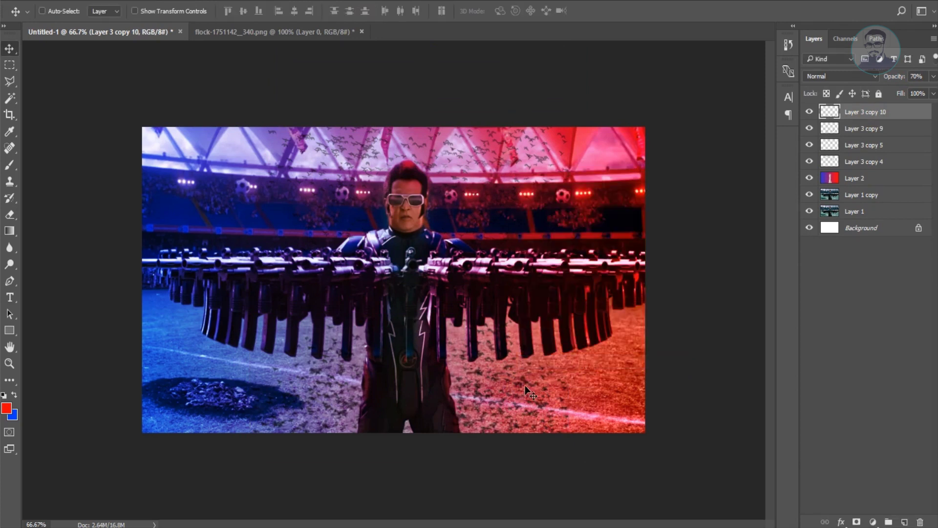
- Erase the birds near the man's leg, then open flare.png
key(e)
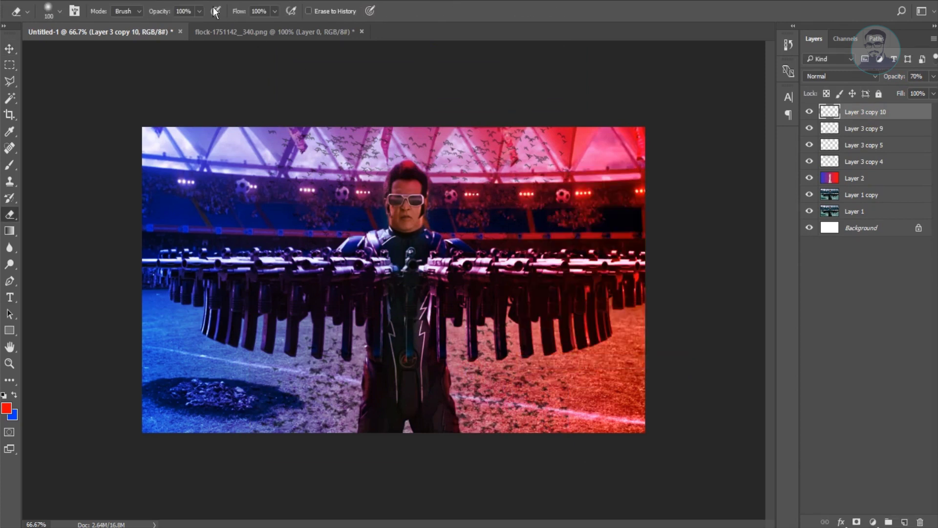
click(445, 378)
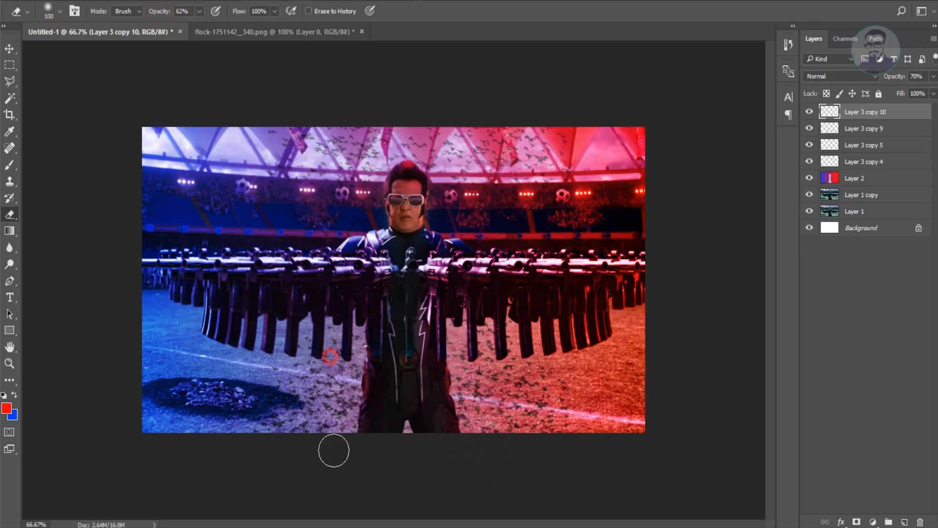
key(ctrl)
key(v)
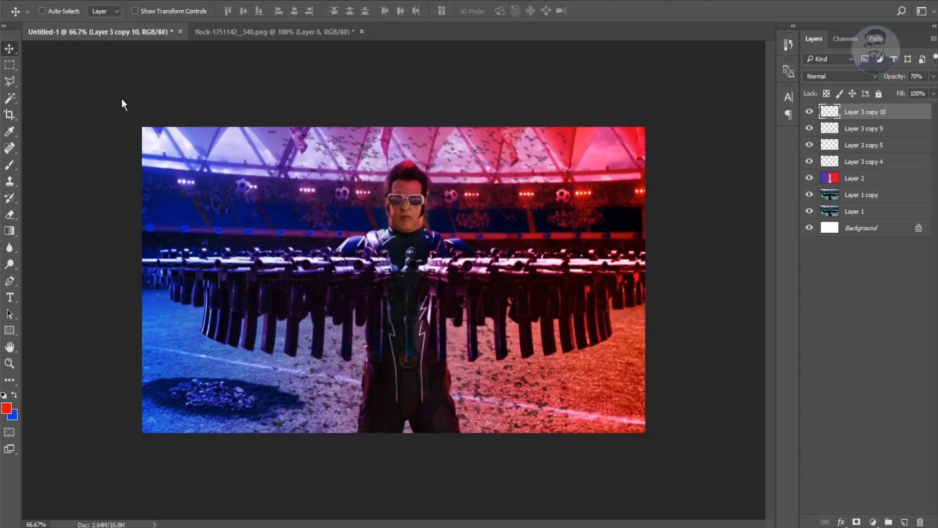
key(ctrl+o)
double_click(195, 78)
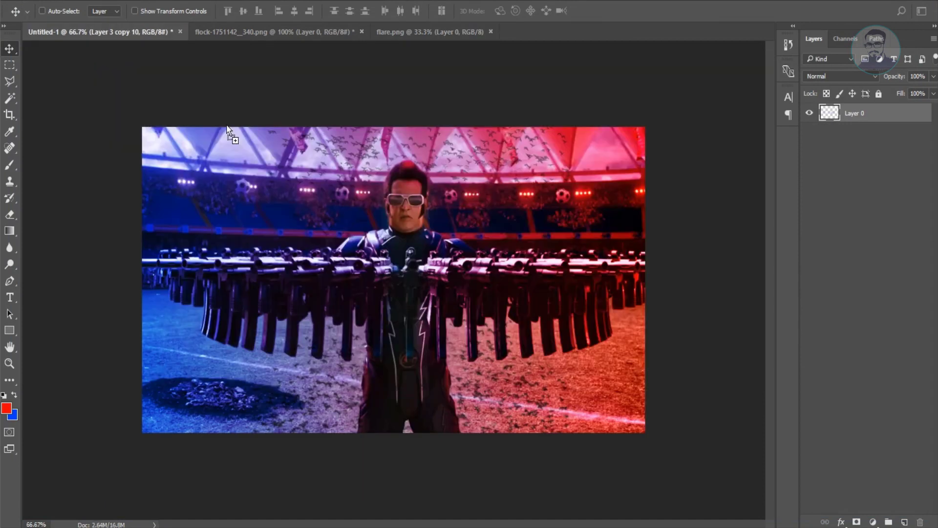
- Bring the flare into the poster as a new layer, shrink it and raise it to eye level
drag(344, 267, 409, 261)
key(ctrl+t)
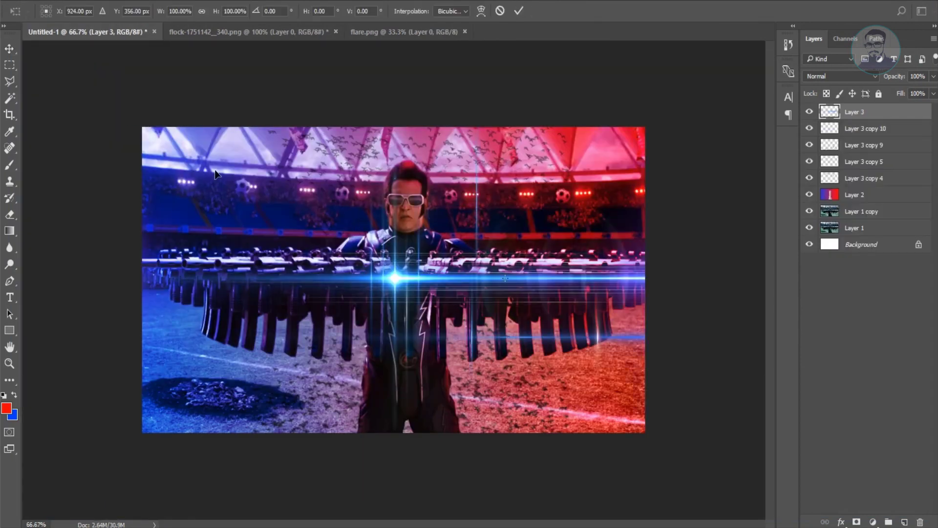
key(ctrl+minus)
key(ctrl+minus)
drag(155, 131, 356, 230)
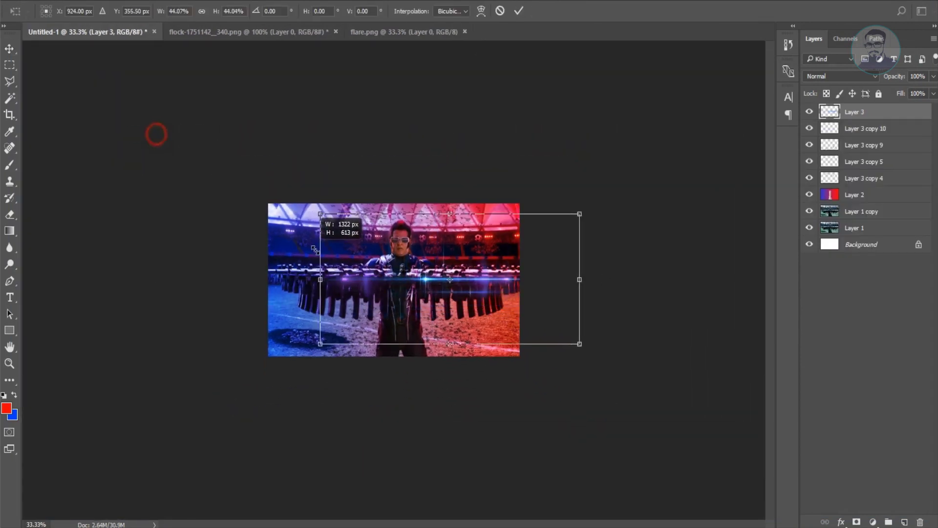
key(Return)
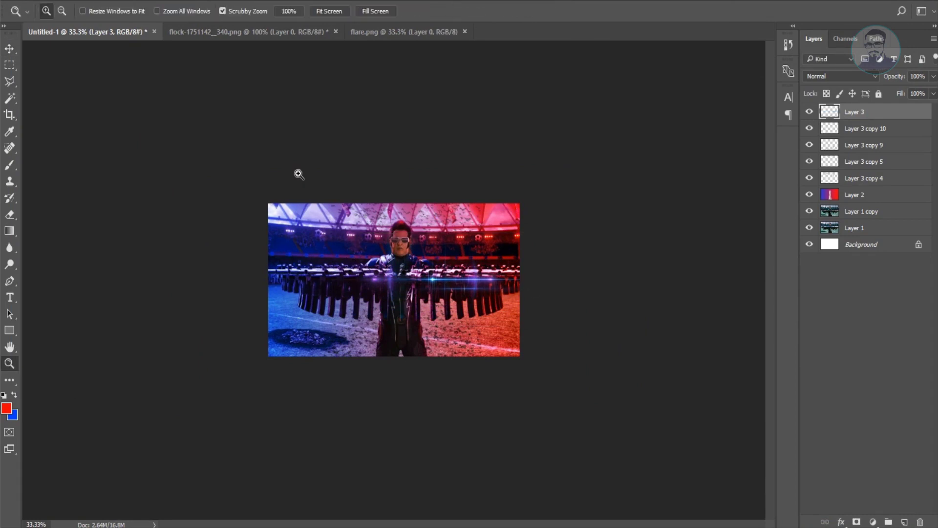
drag(297, 181, 342, 181)
drag(462, 226, 463, 184)
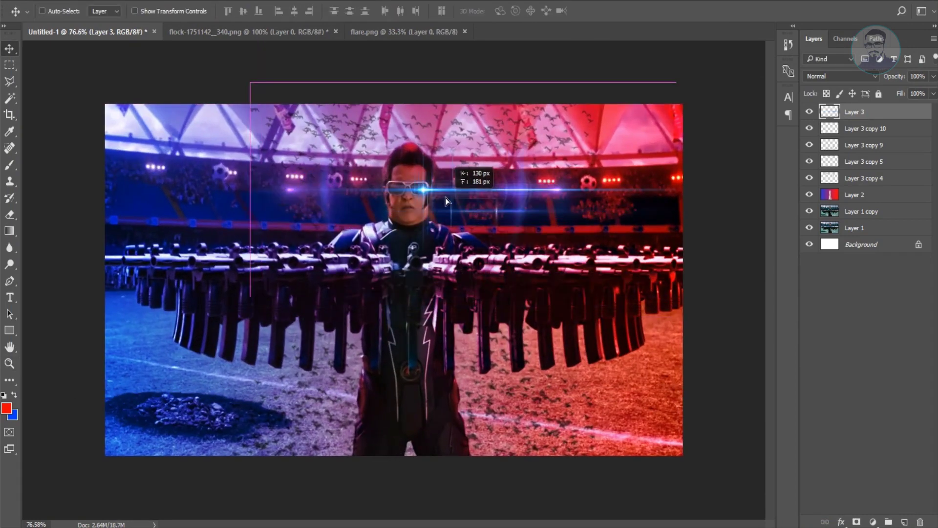
- Shrink the flare further, to about 65%, and set it across the man's sunglasses
key(ctrl+t)
drag(244, 82, 353, 134)
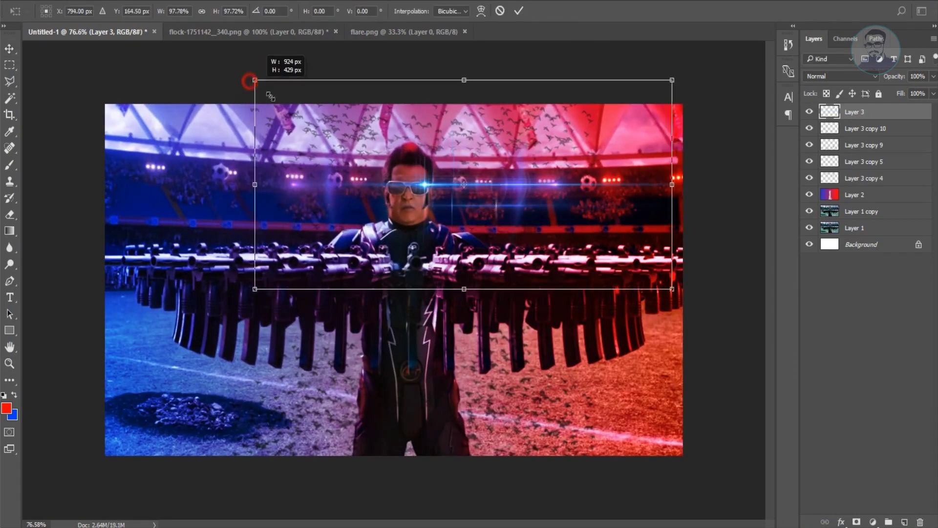
key(Return)
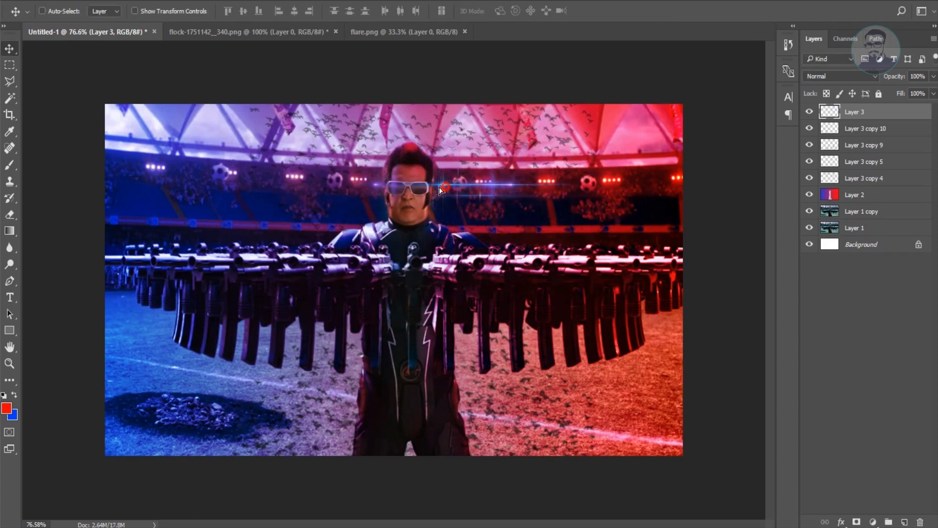
drag(445, 189, 430, 180)
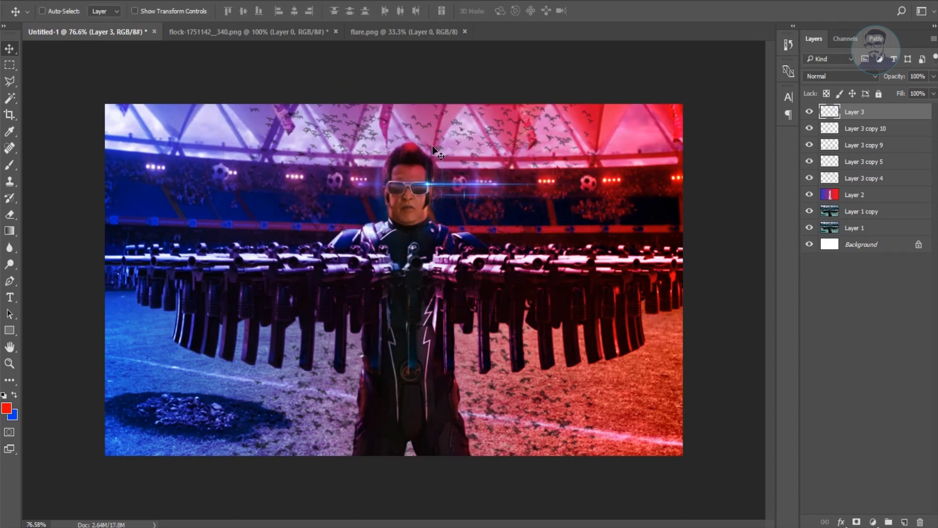
key(ctrl+t)
key(ctrl+minus)
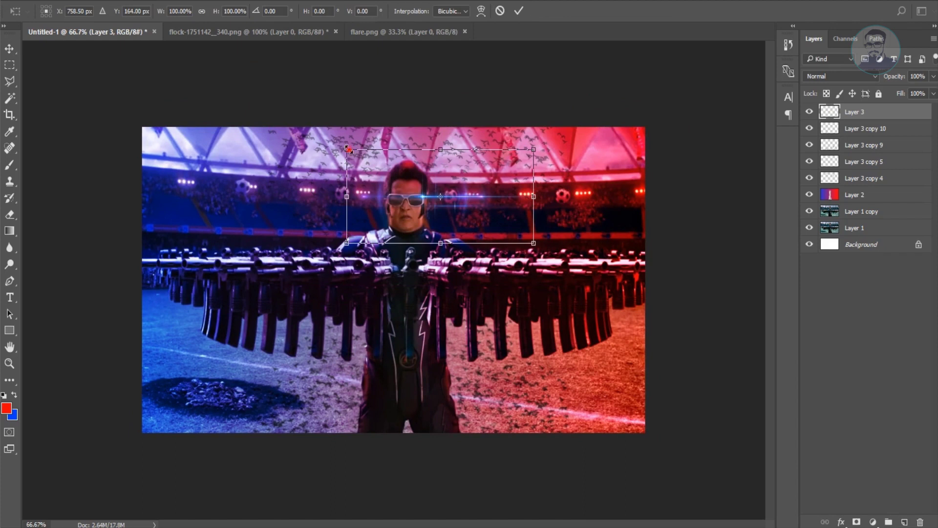
drag(348, 149, 377, 164)
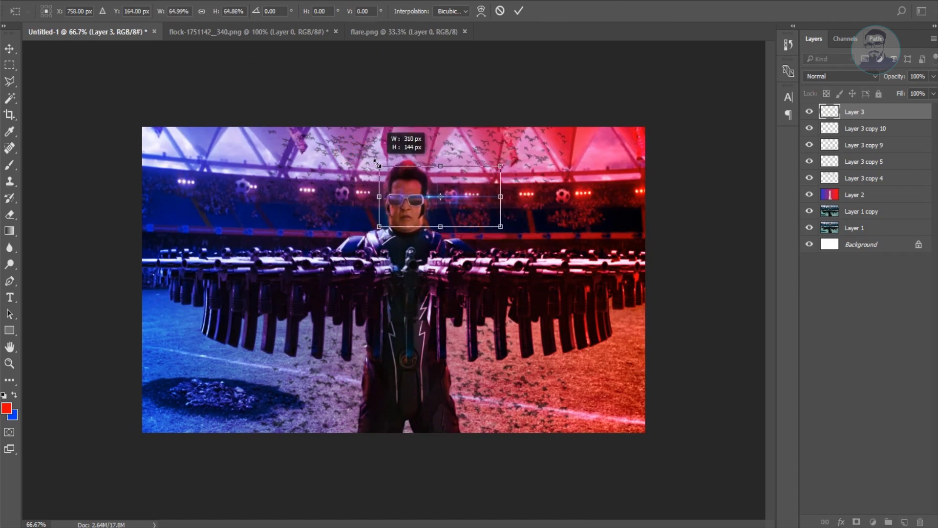
key(Return)
drag(443, 200, 449, 204)
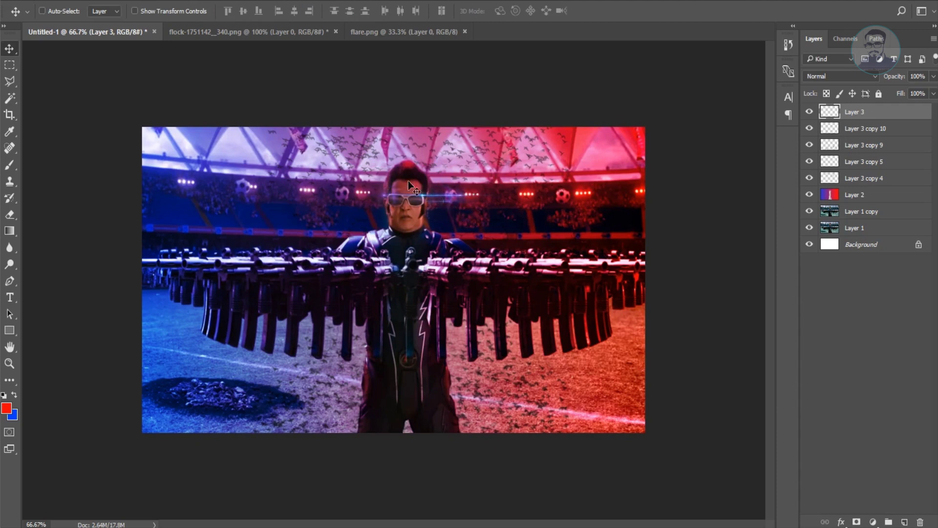
key(ctrl+u)
key(Escape)
- Apply Hue/Saturation of +65 hue and +26 saturation to turn the flare orange
click(79, 1)
mouse_move(95, 23)
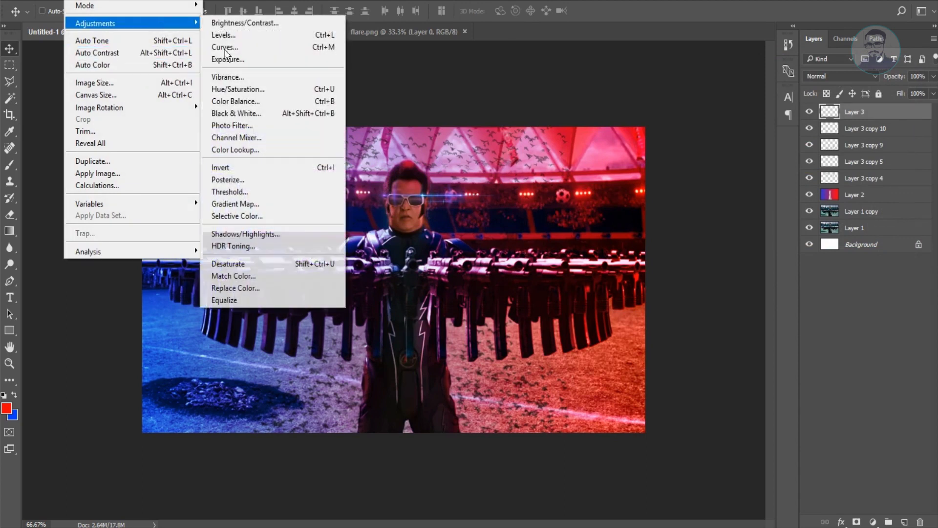
click(254, 87)
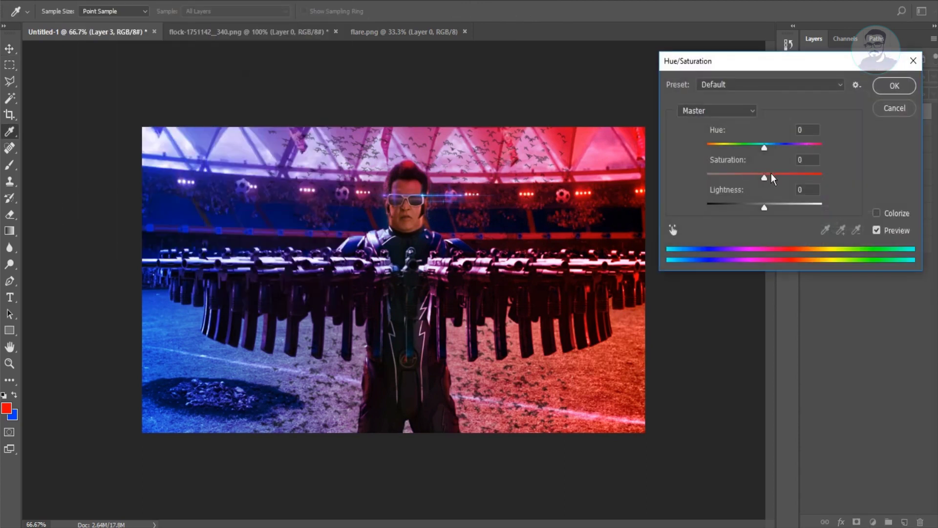
drag(777, 175, 804, 148)
key(Return)
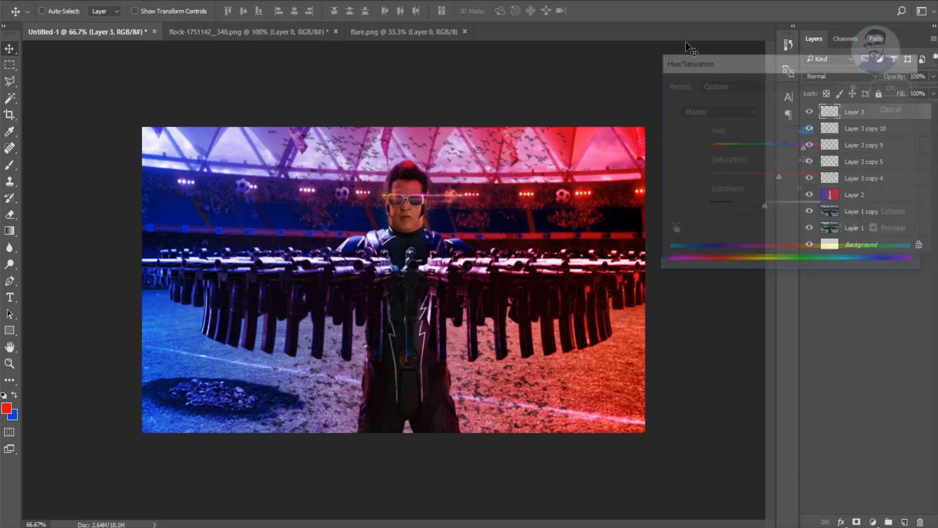
key(ctrl+0)
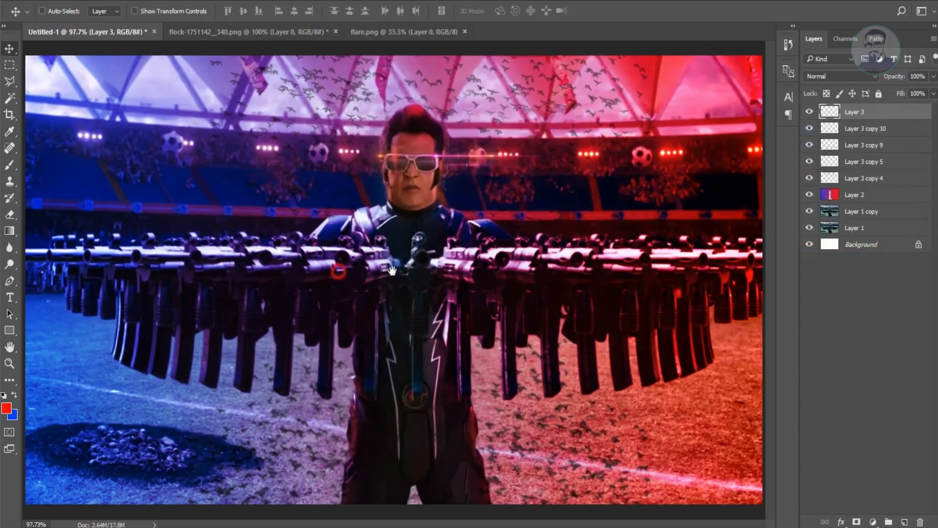
key(ctrl+minus)
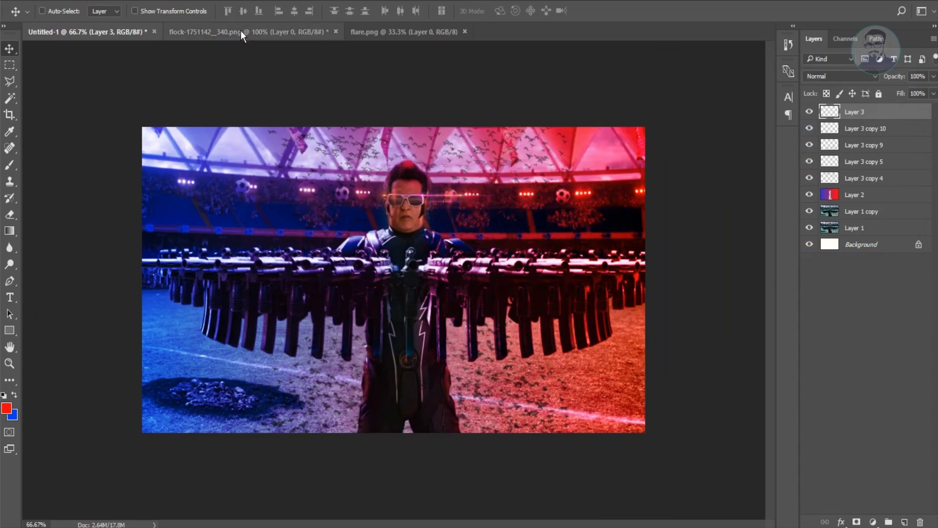
- Place welding-sparks-png-8.png into the poster and enlarge it across the image
key(ctrl+o)
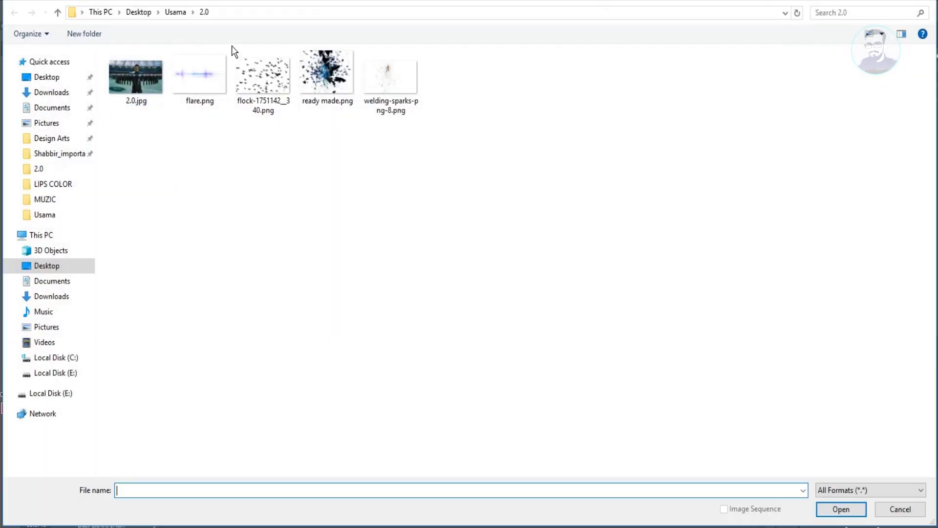
click(366, 84)
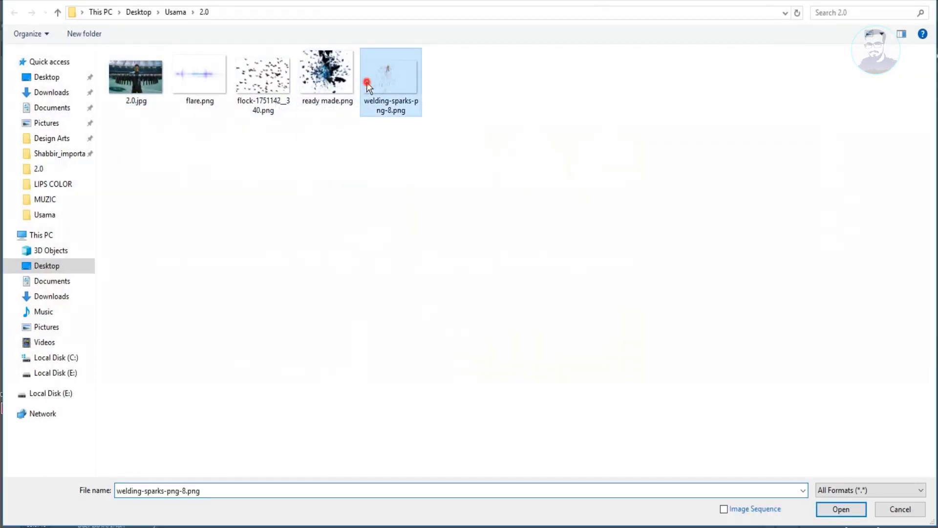
double_click(367, 84)
mouse_move(376, 235)
mouse_down()
mouse_move(560, 212)
mouse_move(568, 198)
mouse_up()
key(ctrl+t)
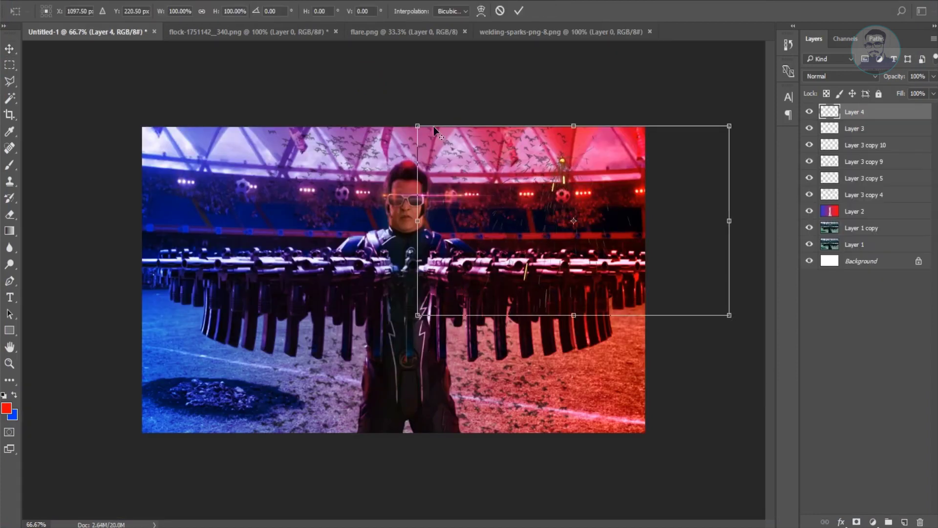
drag(418, 127, 342, 76)
key(Return)
- Color-balance the sparks toward magenta and move them toward the top right
click(51, 0)
mouse_move(95, 22)
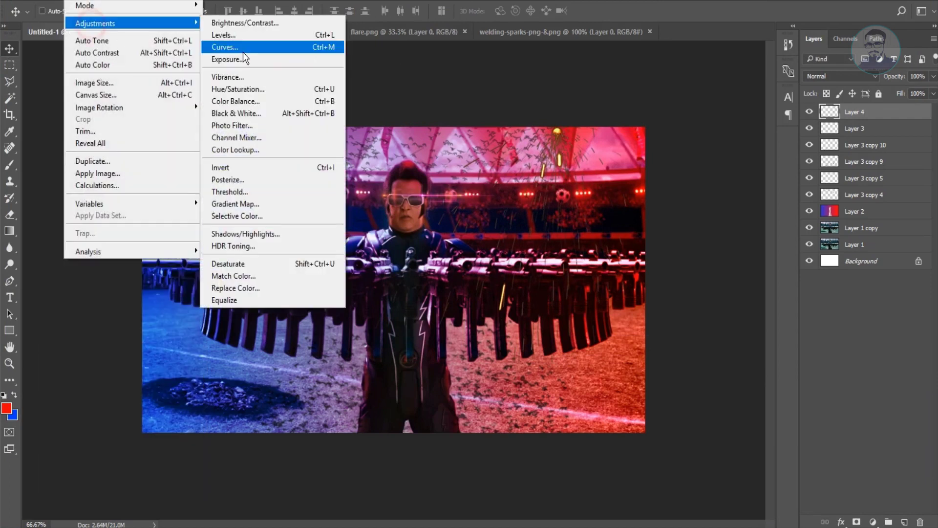
click(234, 101)
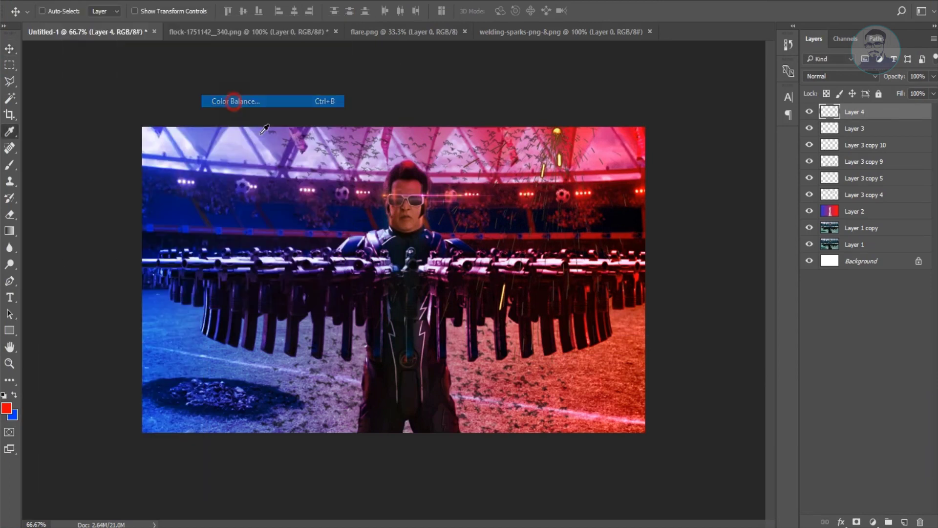
drag(773, 129, 651, 128)
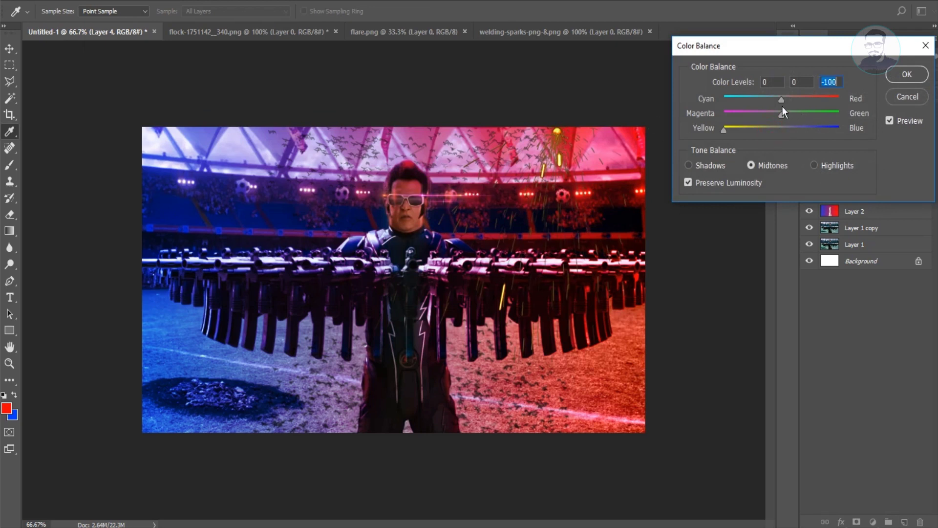
click(784, 128)
drag(781, 114, 692, 107)
click(906, 75)
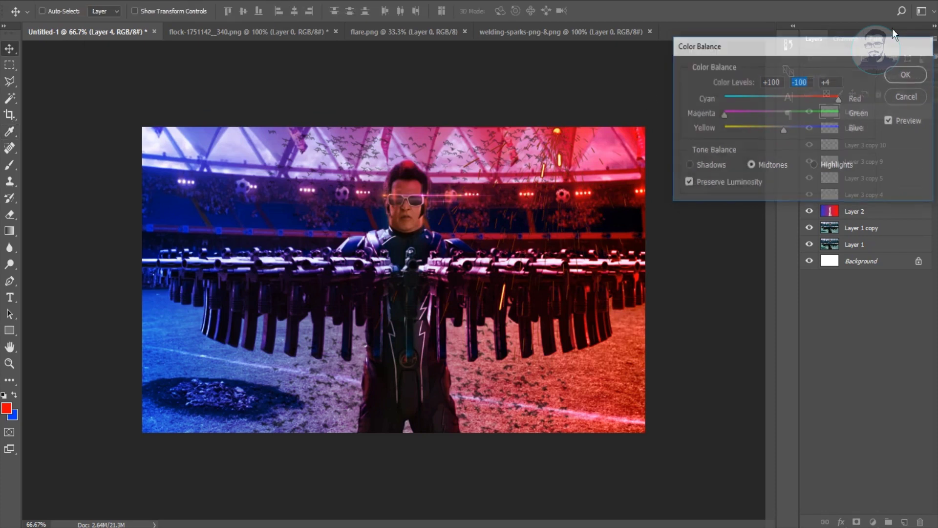
drag(571, 201, 634, 171)
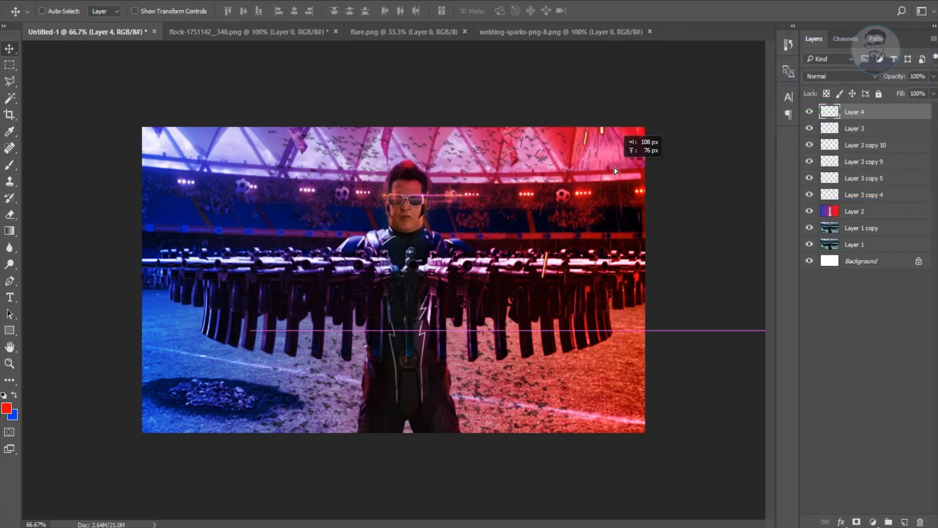
- Set the sparks layer to Soft Light, then enlarge and reposition it
click(868, 79)
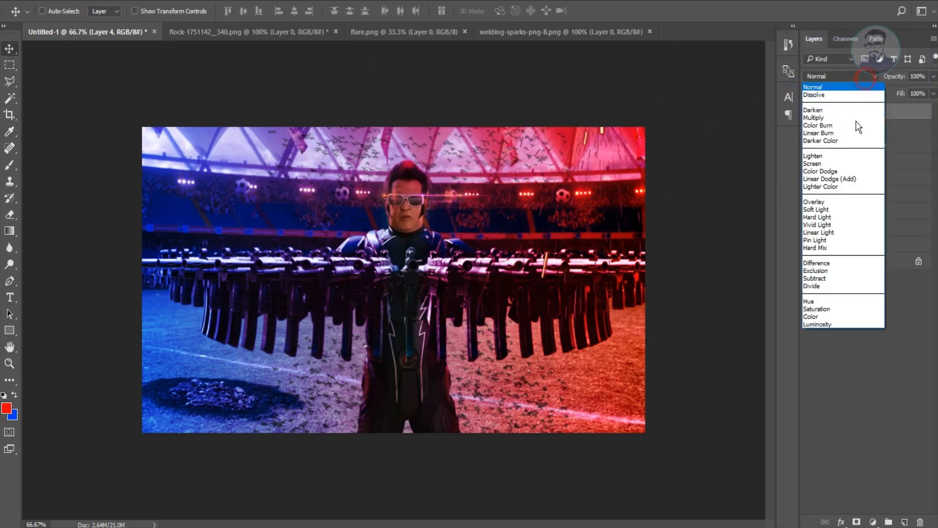
click(824, 213)
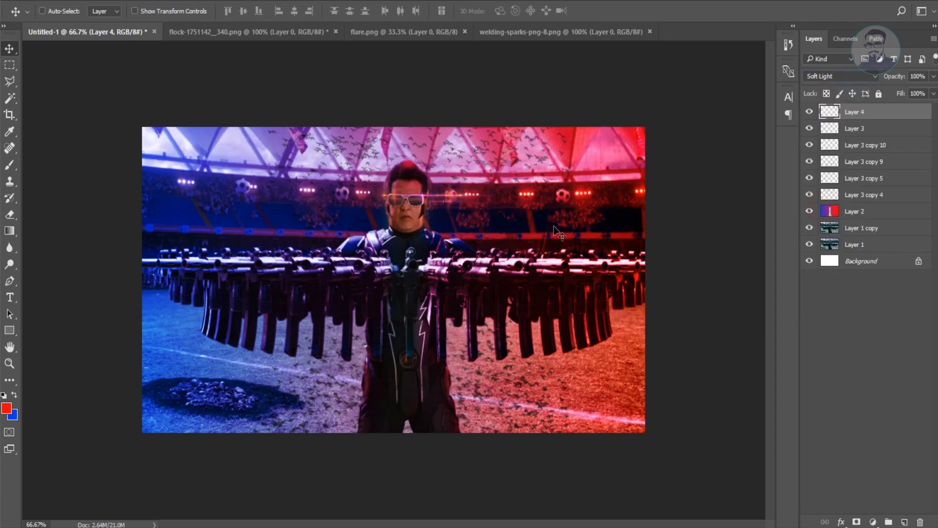
key(ctrl+t)
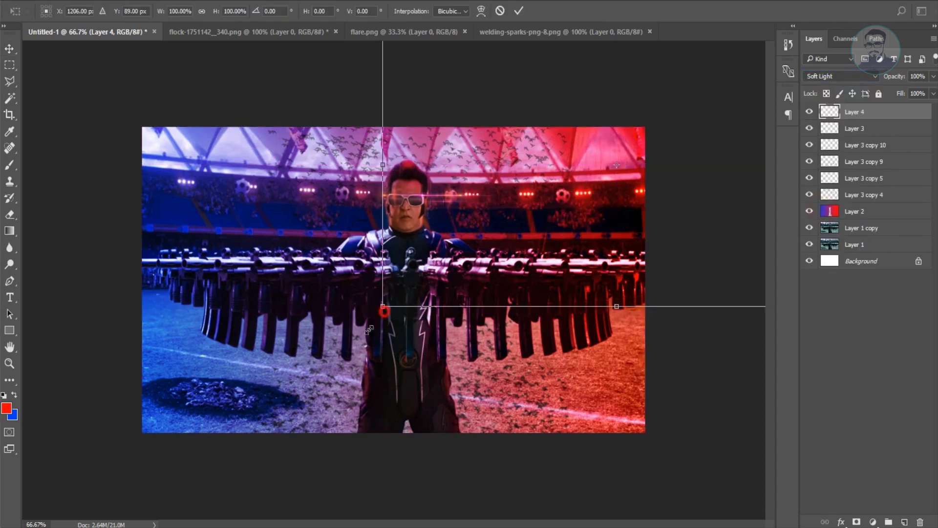
drag(377, 320, 323, 343)
key(Return)
mouse_move(555, 182)
mouse_down()
mouse_move(568, 192)
mouse_move(630, 194)
mouse_up()
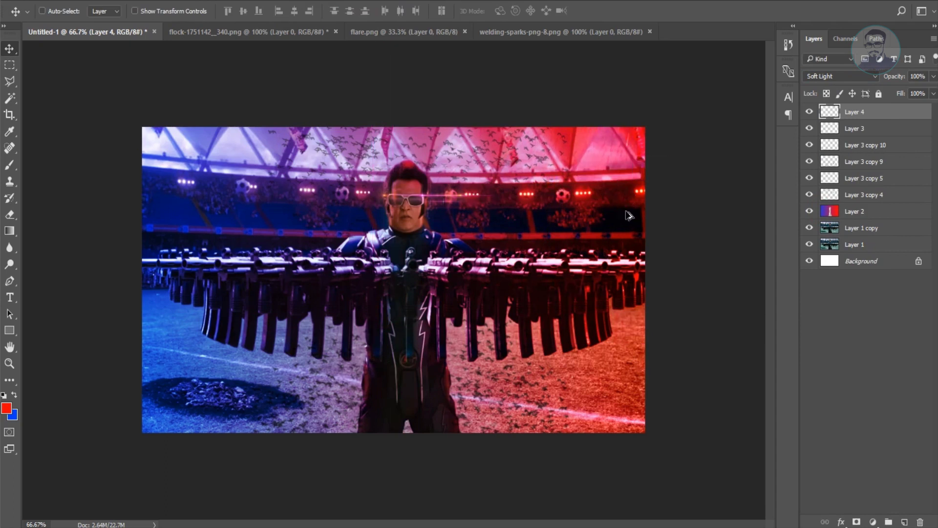
drag(630, 218, 314, 356)
- Duplicate the sparks onto the left side and color-balance the copy
drag(450, 223, 144, 222)
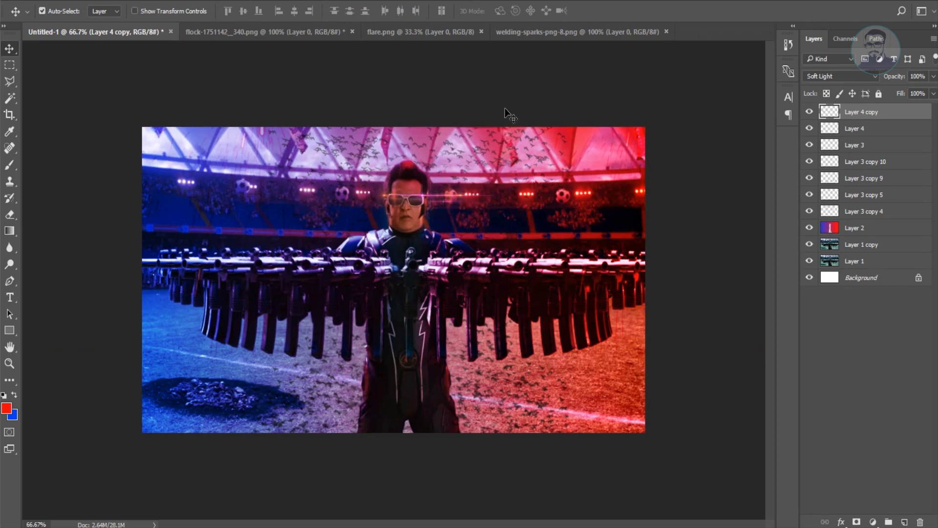
key(ctrl+b)
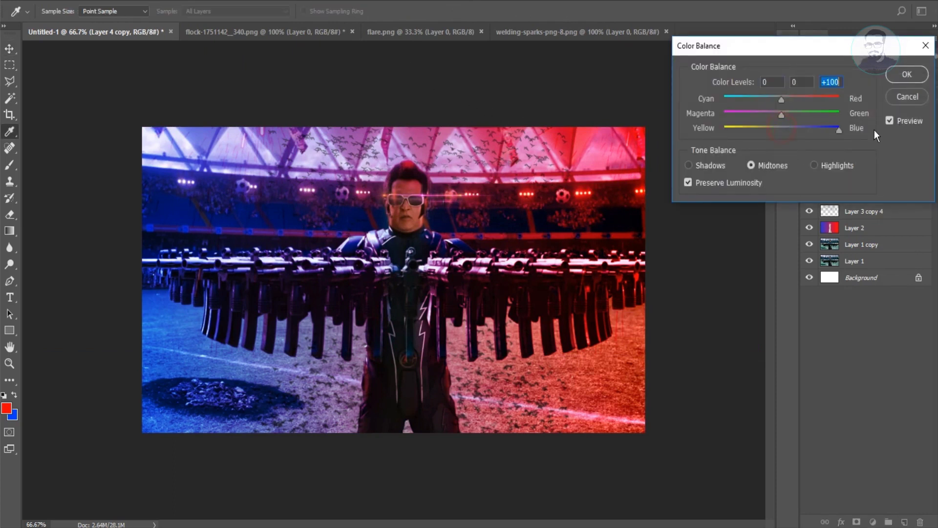
key(Return)
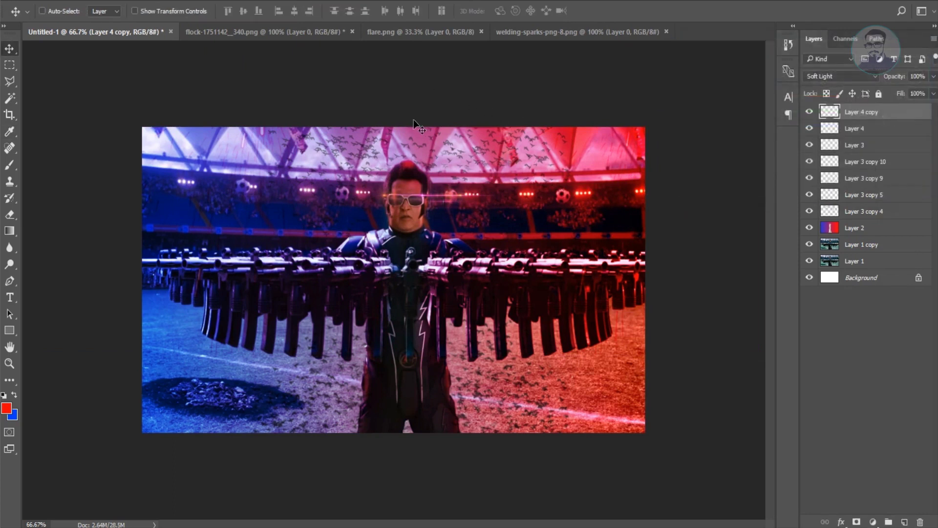
drag(278, 183, 266, 187)
key(ctrl+o)
- Bring ready made.png into the poster as a layer, testing and undoing Soft Light
double_click(325, 96)
drag(379, 193, 389, 206)
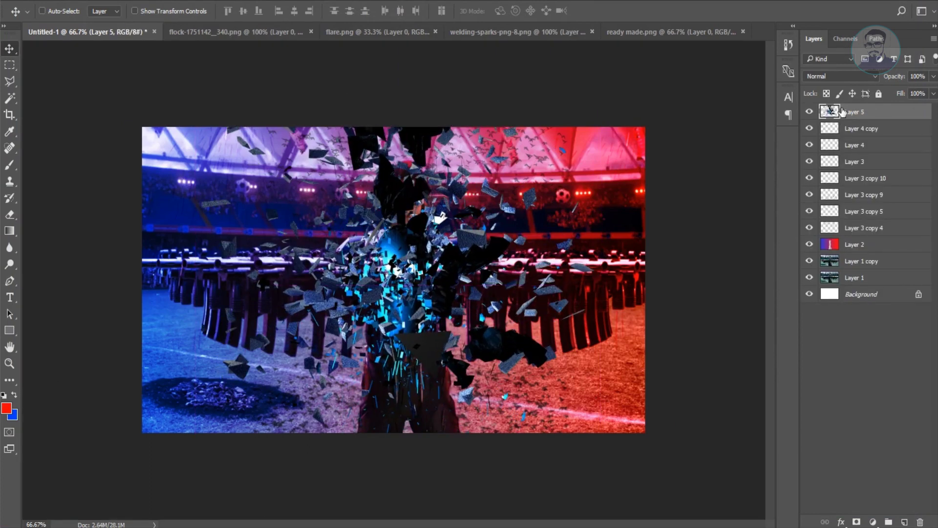
click(848, 77)
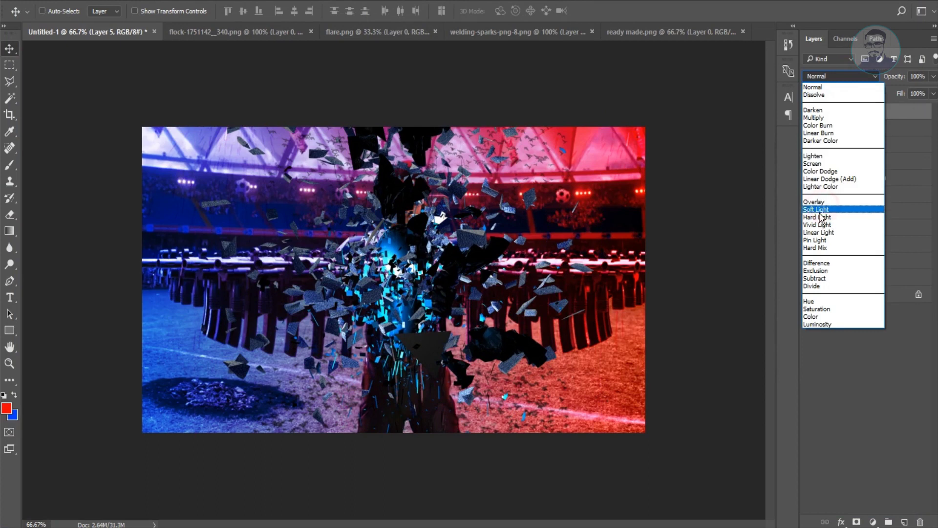
click(828, 211)
key(ctrl+z)
- Try a hue shift and opacity on the fragments, then keep Normal blending
key(ctrl+u)
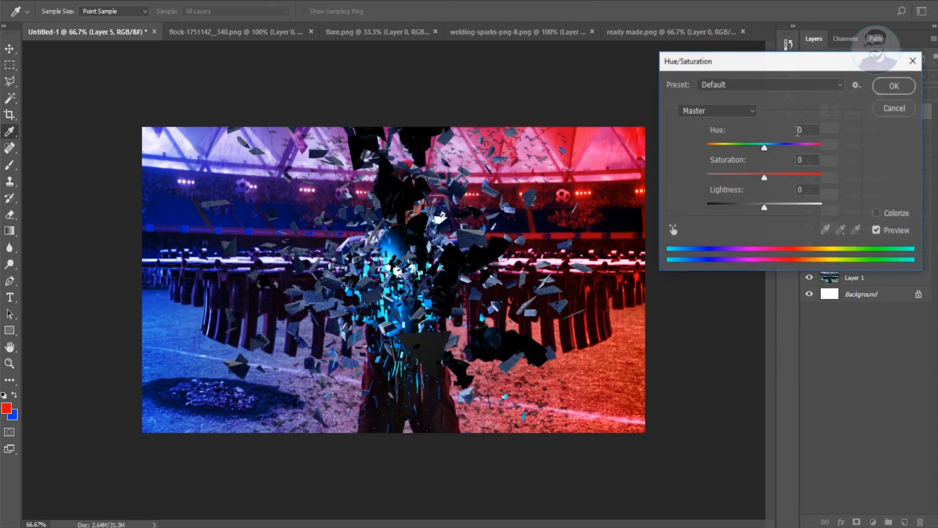
mouse_move(793, 147)
mouse_down()
mouse_move(823, 148)
mouse_move(809, 147)
mouse_up()
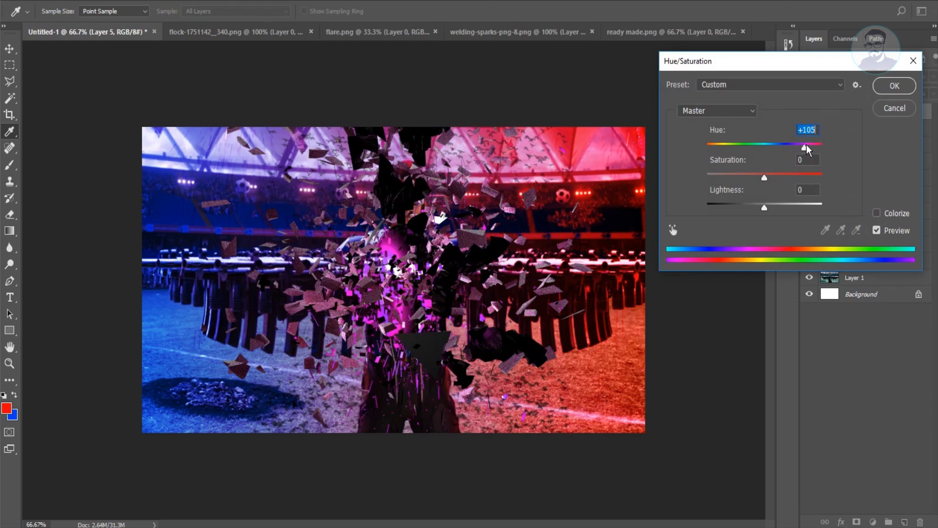
click(894, 108)
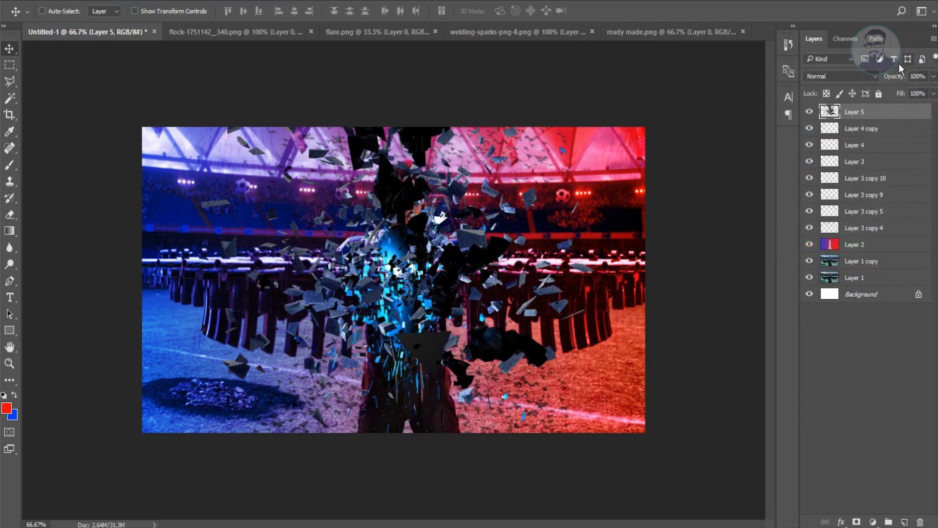
mouse_move(902, 78)
mouse_down()
mouse_move(872, 78)
mouse_move(904, 78)
mouse_up()
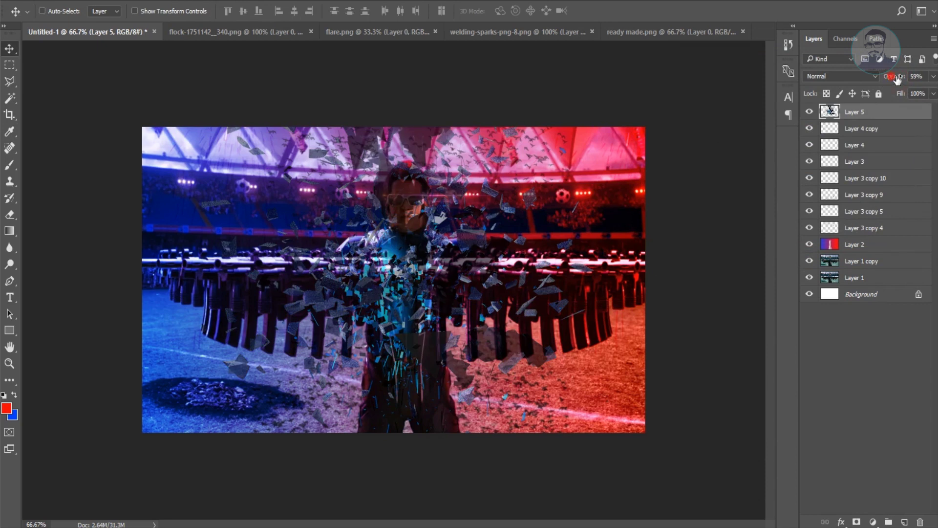
click(825, 78)
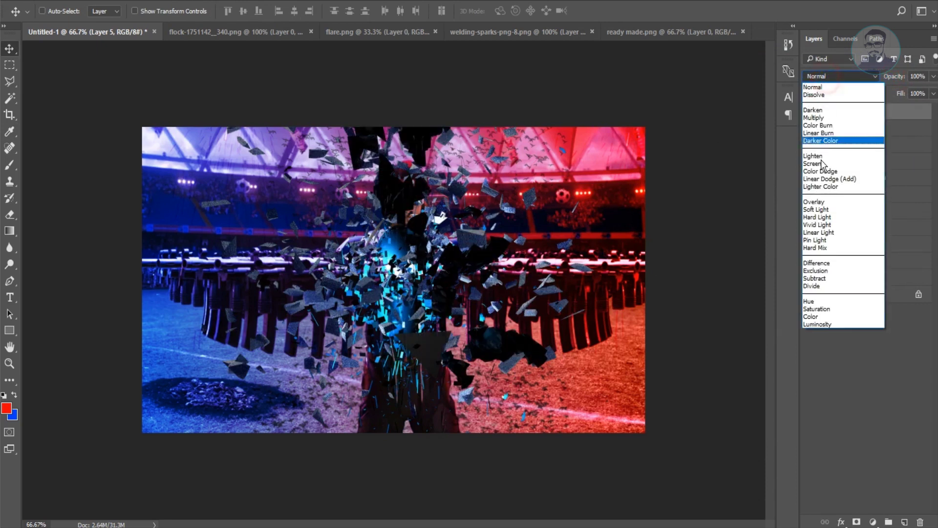
click(651, 272)
- Raise the fragments' saturation and shift their hue toward warm orange and magenta
key(ctrl+u)
key(Escape)
key(ctrl+b)
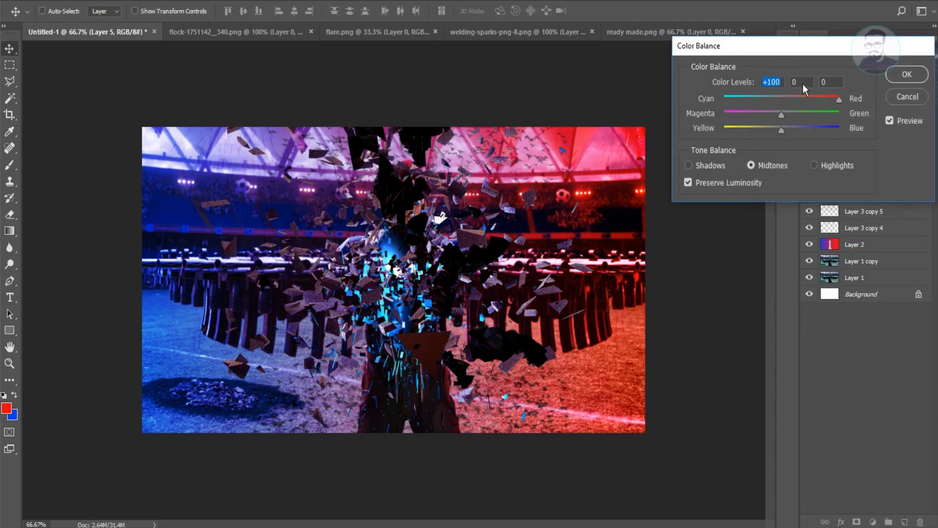
key(Return)
key(ctrl+u)
drag(803, 180, 807, 144)
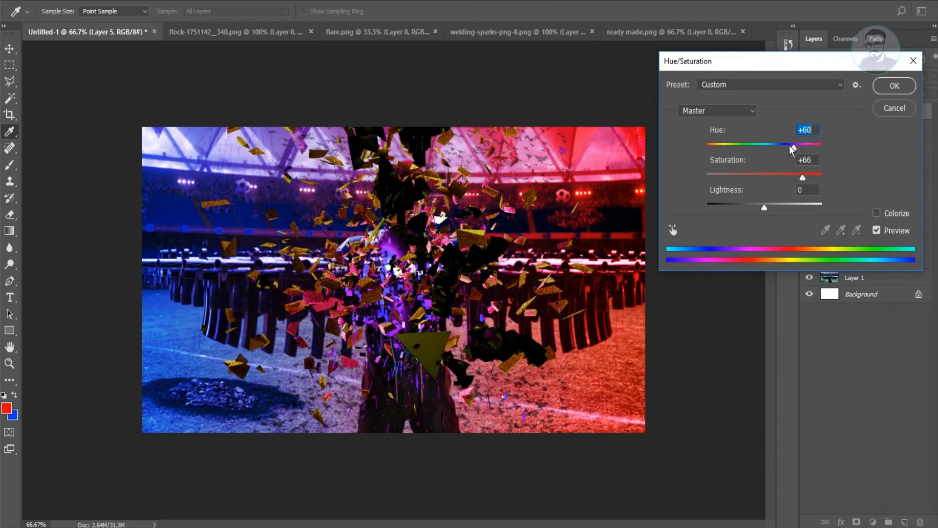
drag(807, 144, 781, 144)
key(Return)
key(v)
key(e)
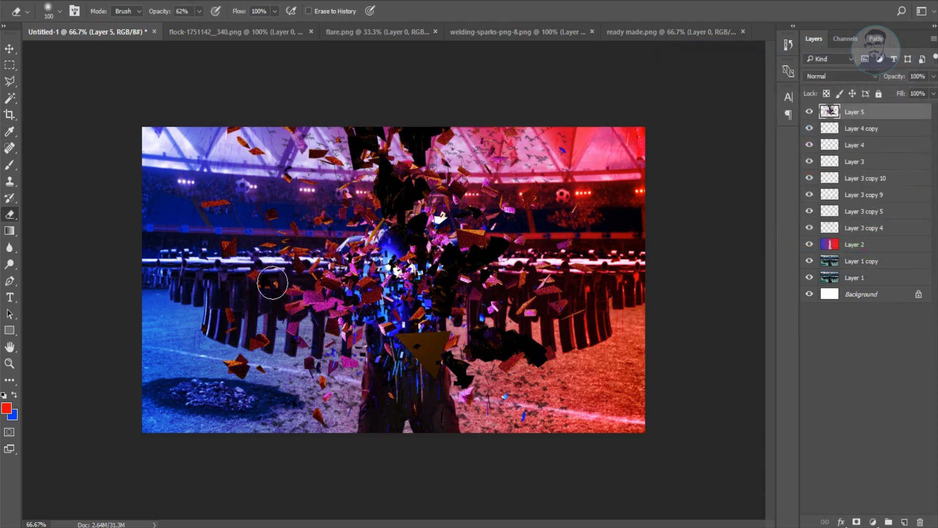
- Erase the fragments covering the man's face and chest with a larger eraser
key(bracketright)
key(bracketright)
key(bracketright)
drag(175, 18, 205, 17)
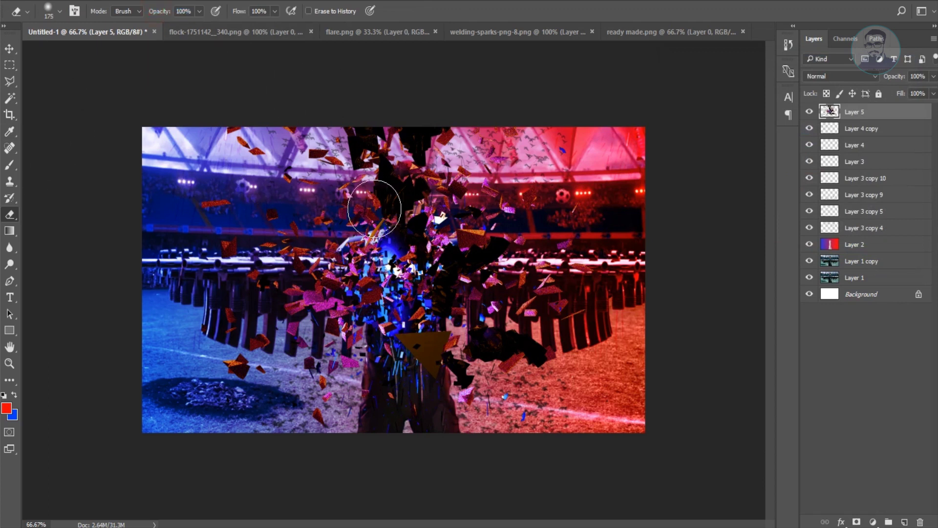
drag(379, 199, 397, 198)
mouse_move(404, 198)
mouse_down()
mouse_move(382, 265)
mouse_move(391, 311)
mouse_move(410, 263)
mouse_move(529, 348)
mouse_up()
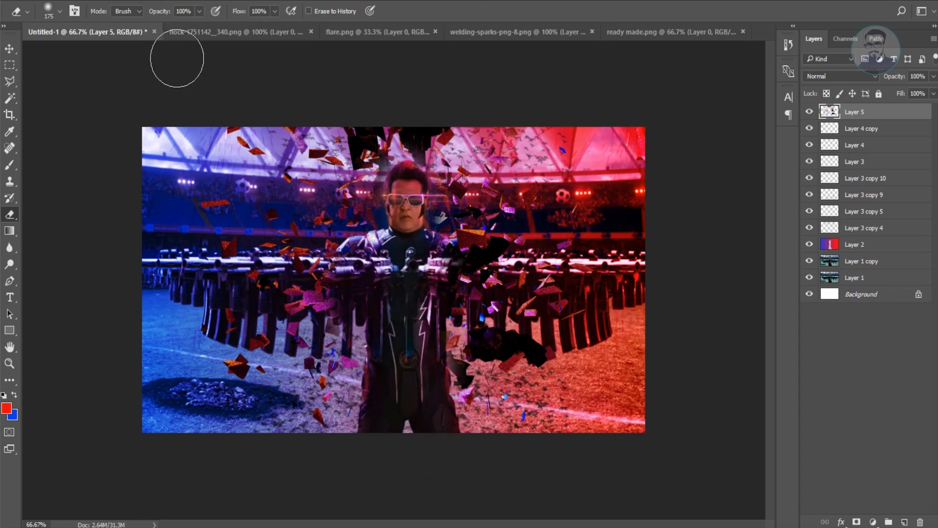
- At 72% eraser opacity, fade the dark debris and shadow around the legs
drag(151, 10, 146, 11)
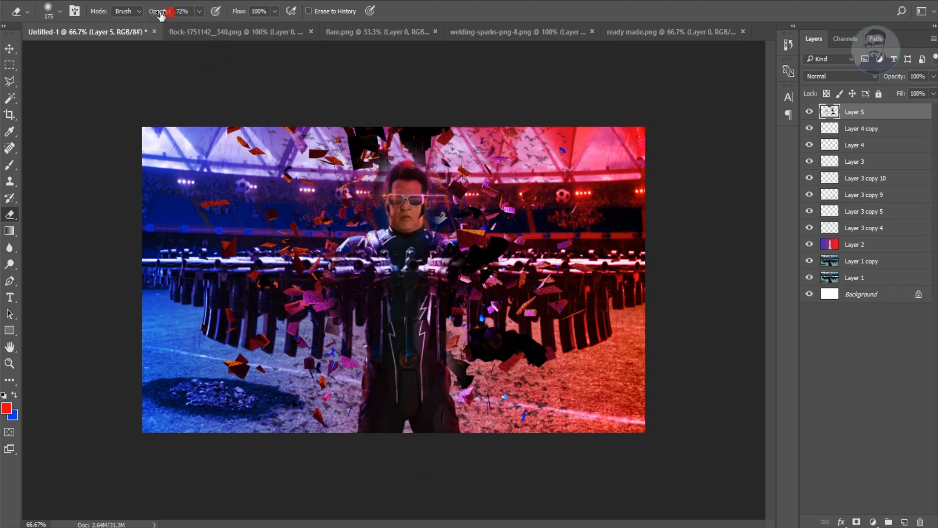
mouse_move(437, 194)
mouse_down()
mouse_move(572, 366)
mouse_move(323, 153)
mouse_move(287, 141)
mouse_move(398, 142)
mouse_move(377, 130)
mouse_move(397, 115)
mouse_move(372, 138)
mouse_move(397, 121)
mouse_move(356, 130)
mouse_move(430, 157)
mouse_up()
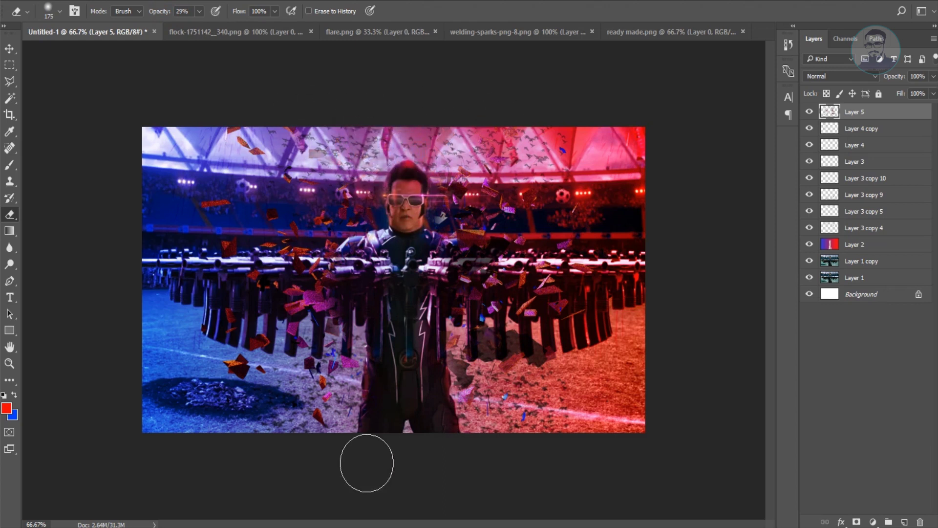
mouse_move(450, 383)
mouse_down()
mouse_move(512, 356)
mouse_move(532, 362)
mouse_move(469, 381)
mouse_move(489, 352)
mouse_up()
mouse_move(327, 372)
mouse_down()
mouse_move(367, 398)
mouse_move(342, 381)
mouse_move(336, 422)
mouse_up()
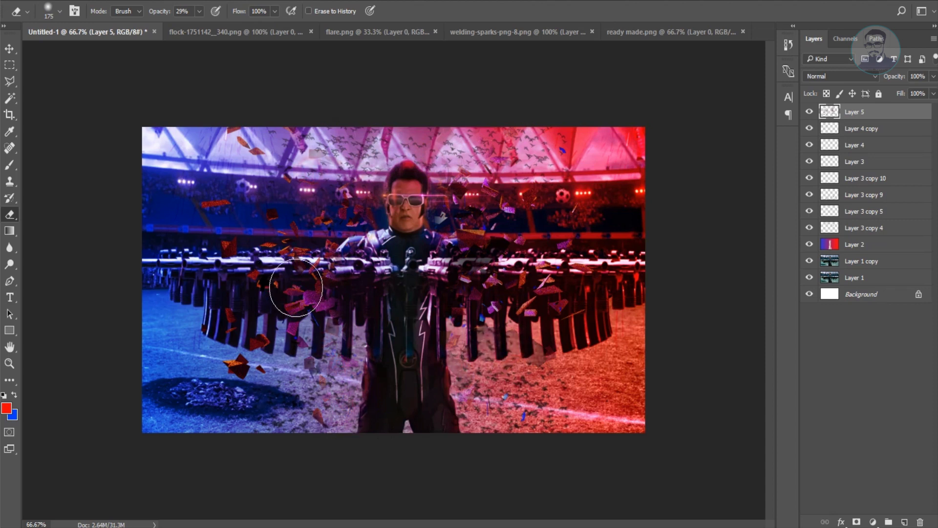
- Delete all debris from the left half of the image and deselect
drag(142, 125, 402, 489)
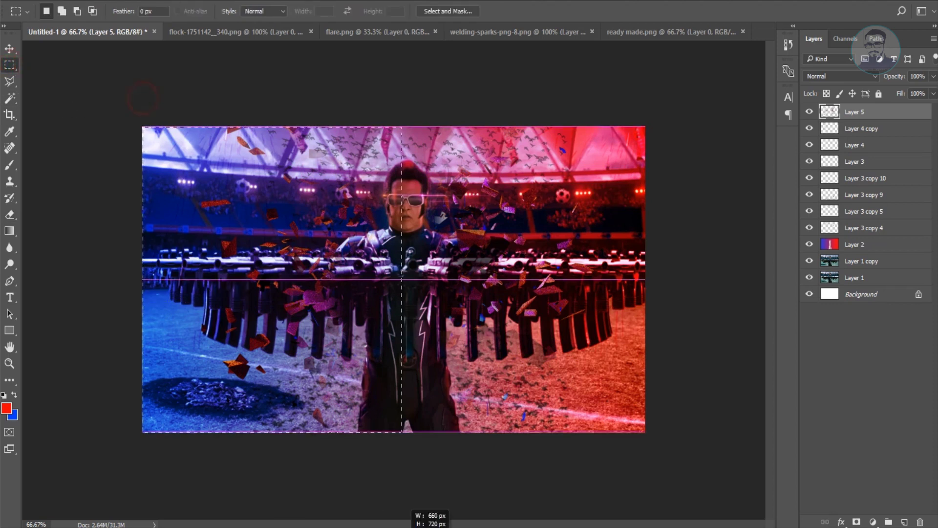
key(Delete)
key(ctrl+d)
key(v)
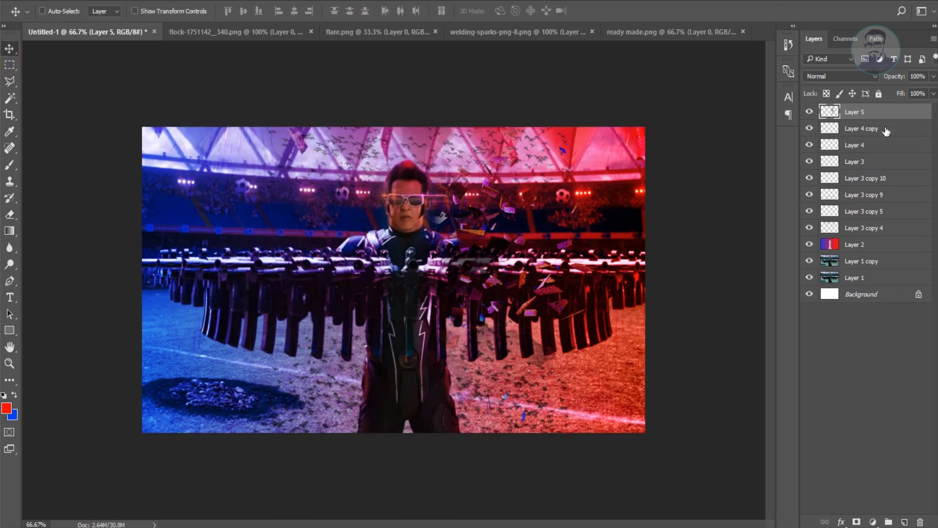
- Set debris Hue -29, Saturation +100, Lightness -13, then Color Balance Red +100
key(ctrl+u)
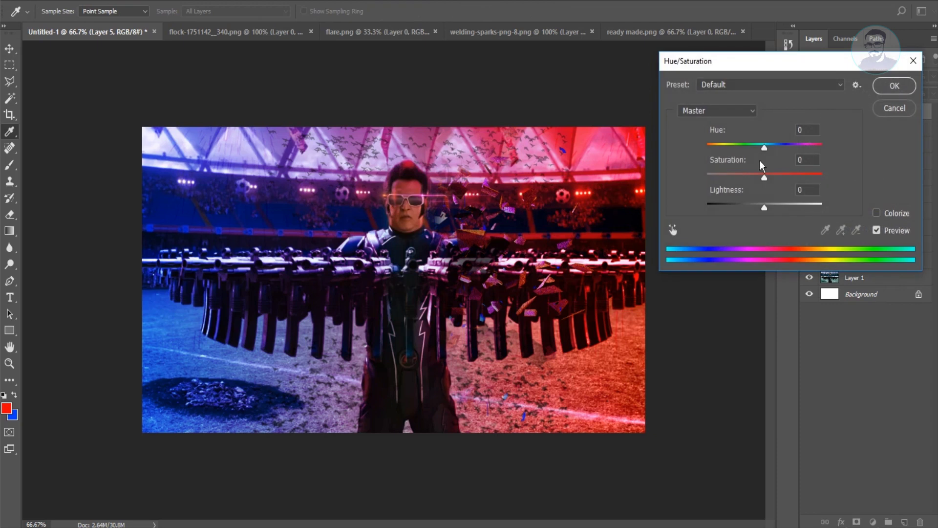
drag(764, 146, 748, 155)
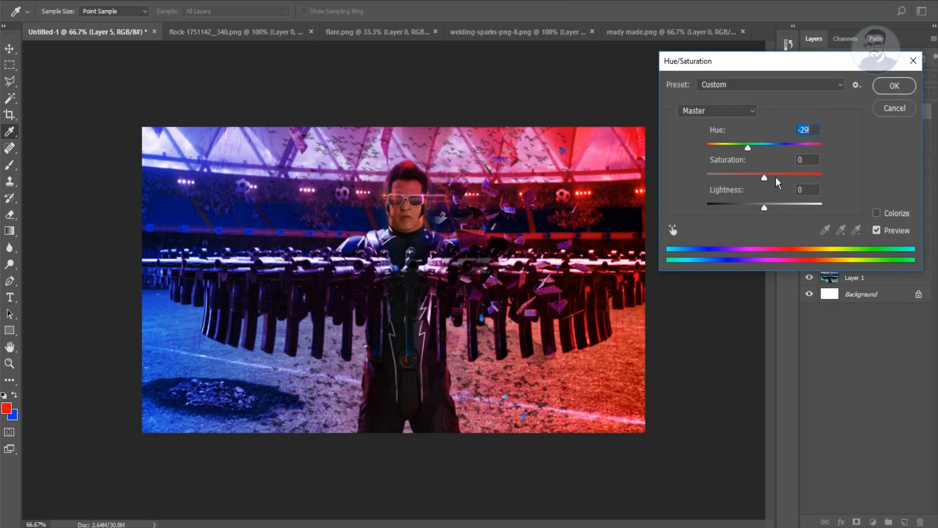
drag(765, 207, 756, 208)
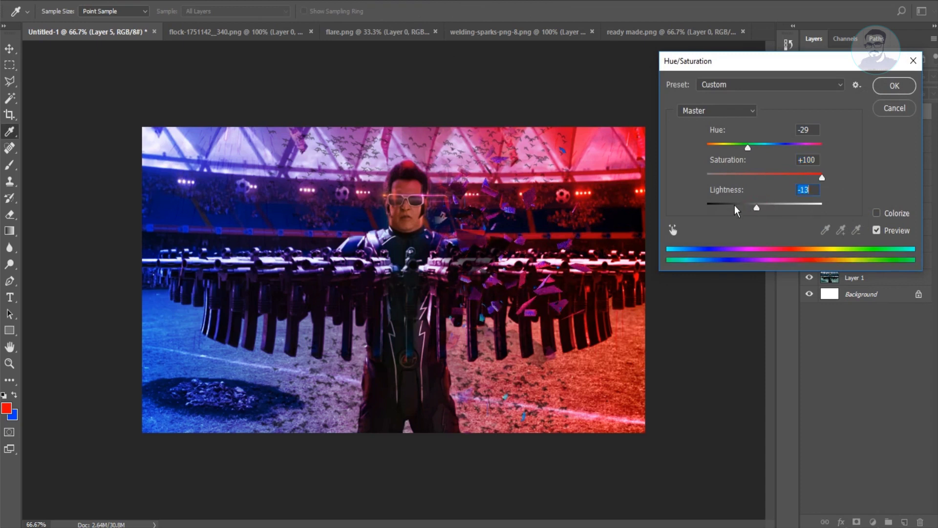
key(Return)
key(ctrl+b)
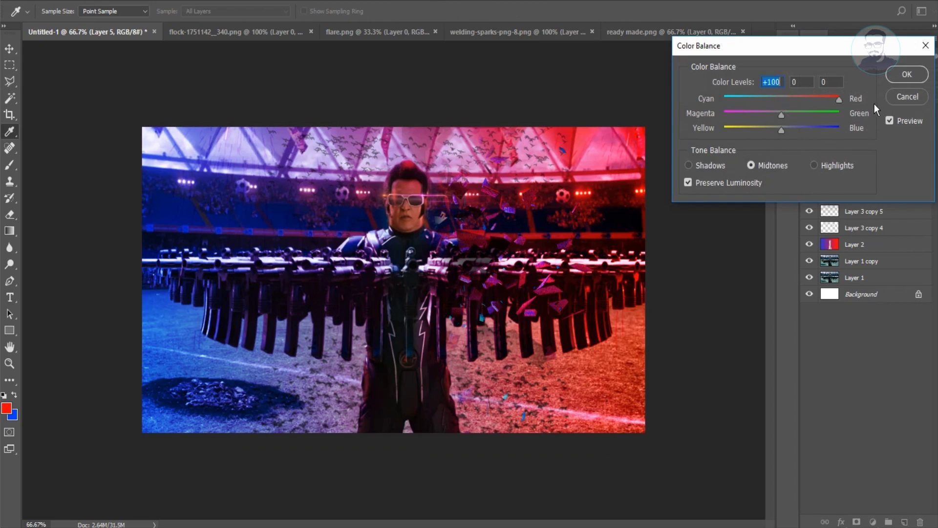
key(Return)
key(v)
- Raise the Red channel in Curves to deepen the debris red
key(ctrl+m)
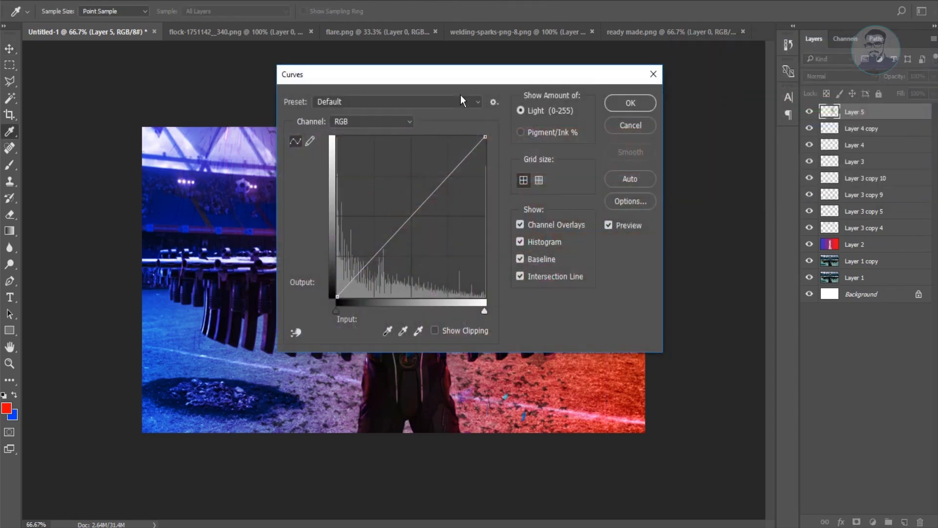
click(371, 121)
click(347, 141)
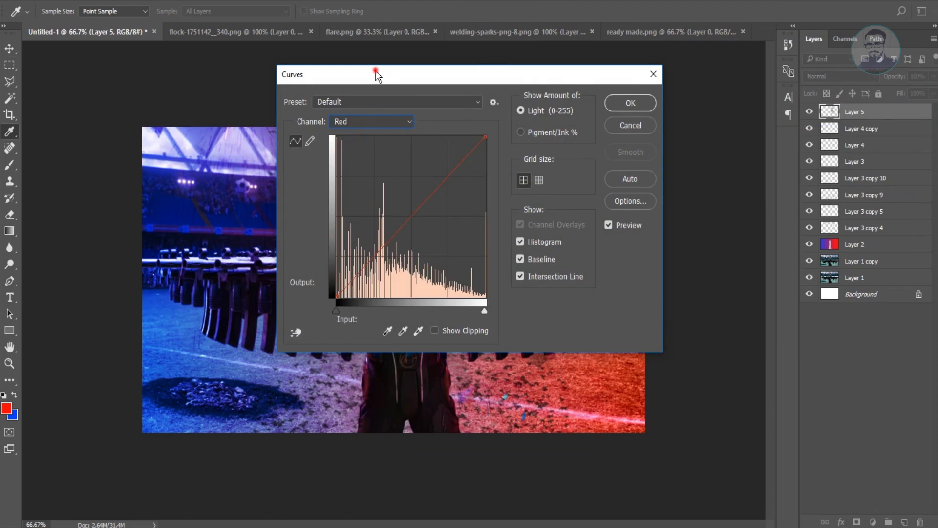
drag(376, 74, 778, 73)
drag(805, 207, 804, 193)
key(Return)
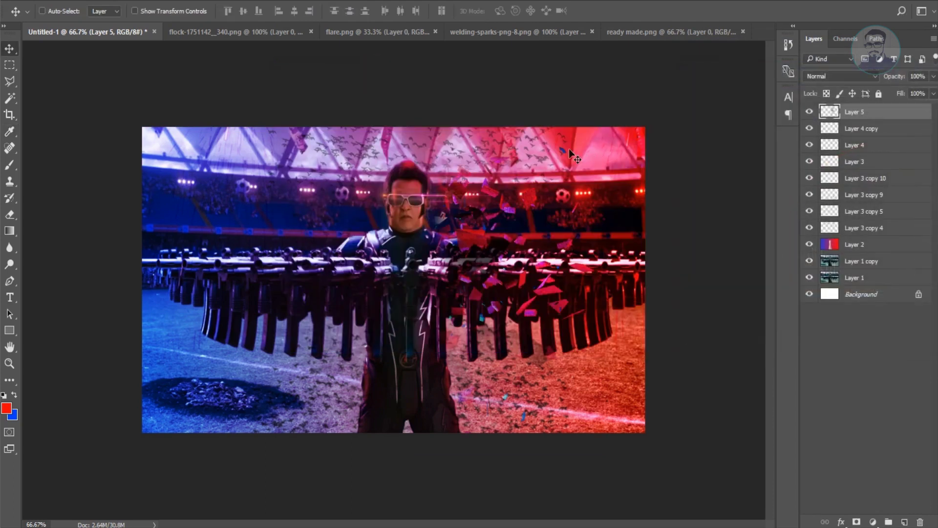
- Set the debris layer to 38% opacity, enlarge it and reposition it
key(e)
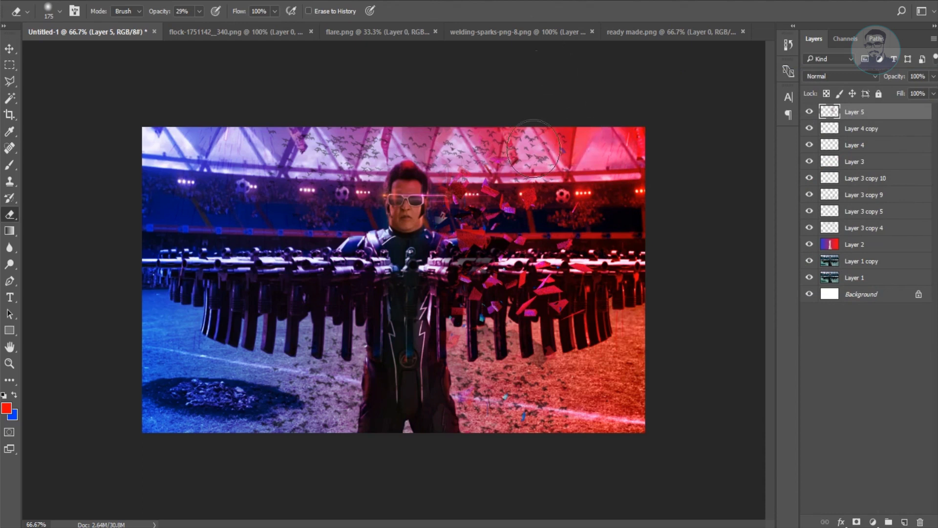
key(v)
key(3)
key(8)
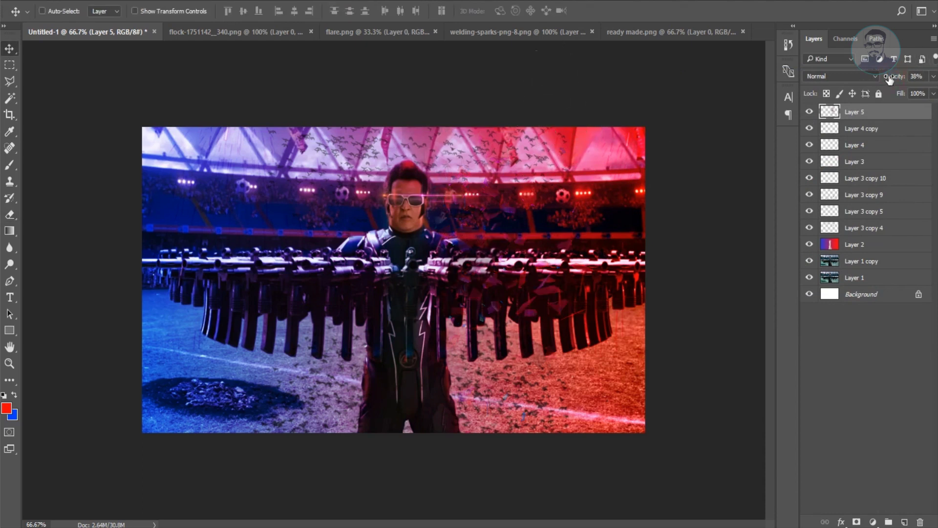
key(ctrl+t)
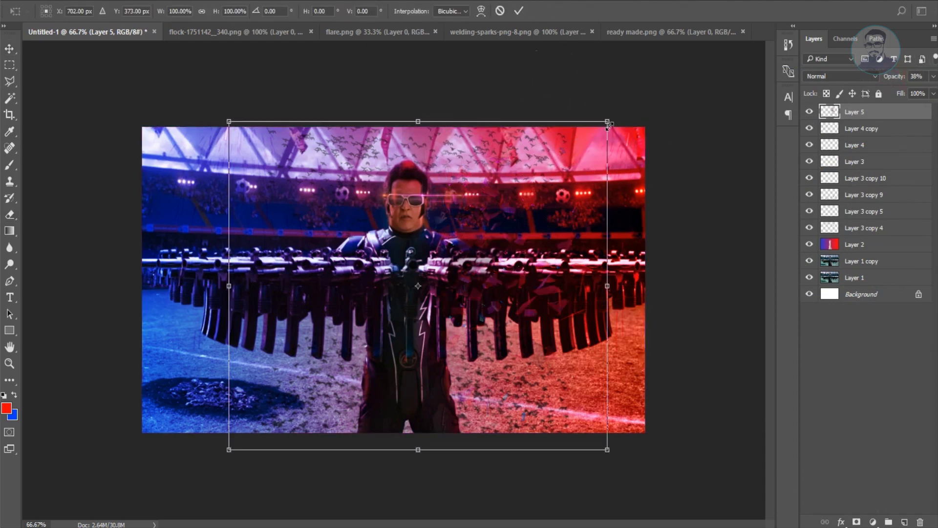
drag(604, 126, 664, 74)
key(Return)
mouse_move(489, 261)
mouse_down()
mouse_move(520, 269)
mouse_move(275, 253)
mouse_up()
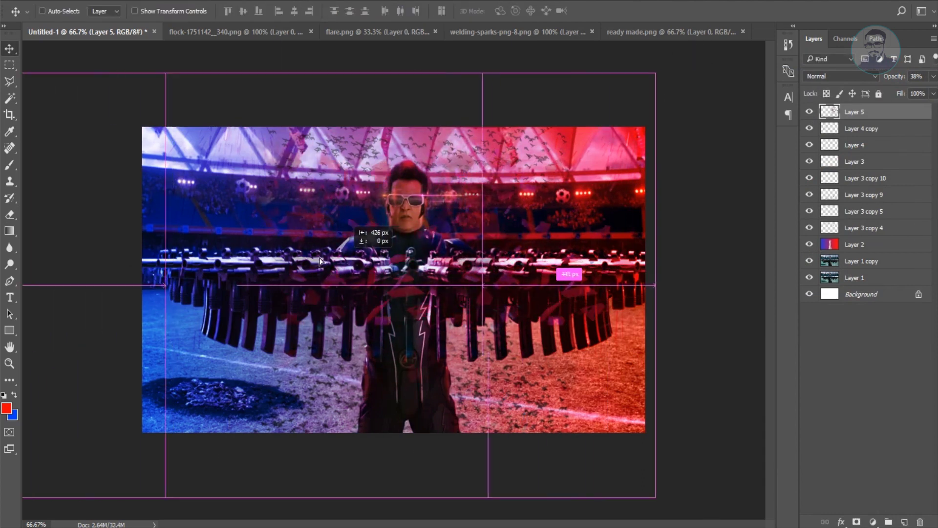
- Add a horizontally flipped debris copy and move it to the left side
key(ctrl+t)
right_click(272, 249)
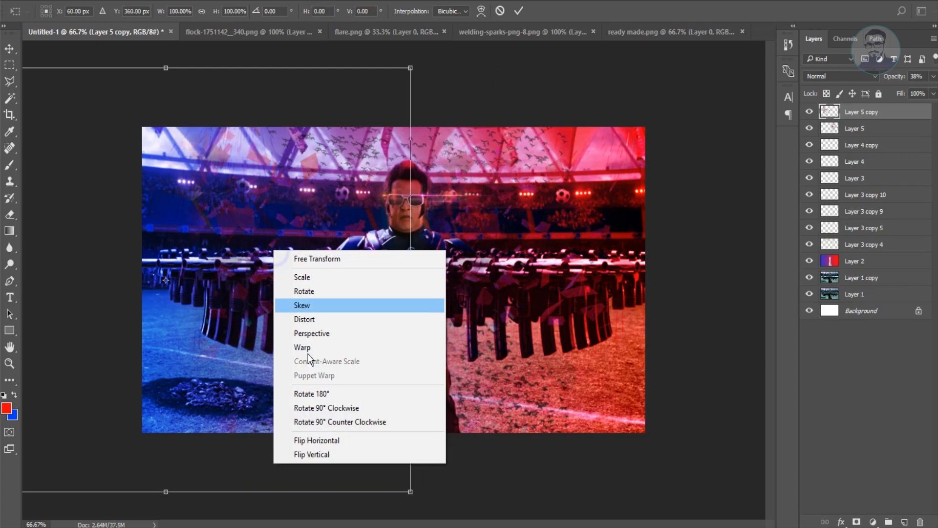
click(314, 440)
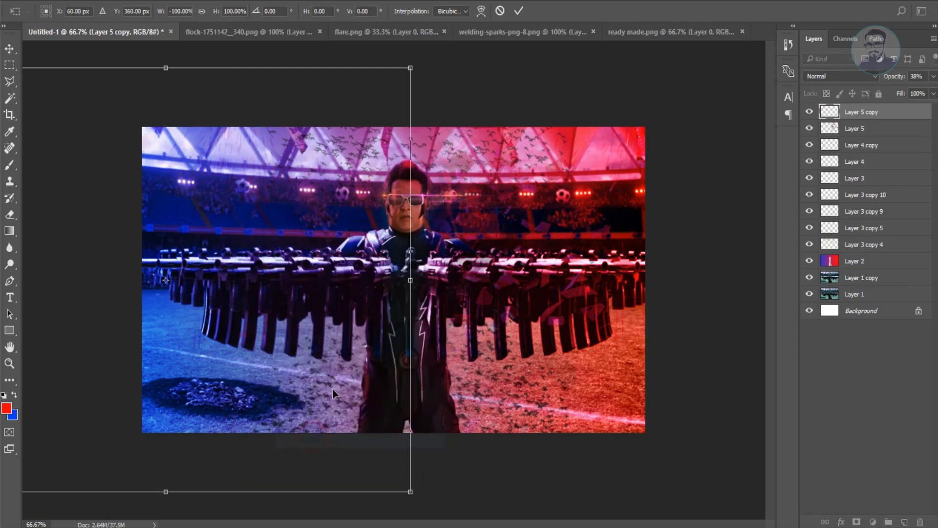
key(Return)
drag(221, 325, 562, 327)
key(ctrl+u)
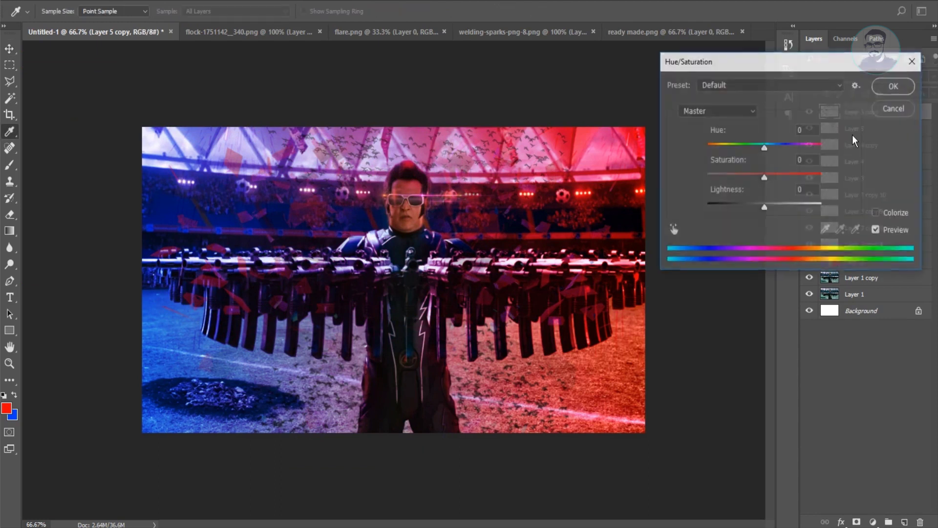
- Shift Layer 5 copy's hue fully around and push its saturation to maximum
drag(766, 146, 830, 148)
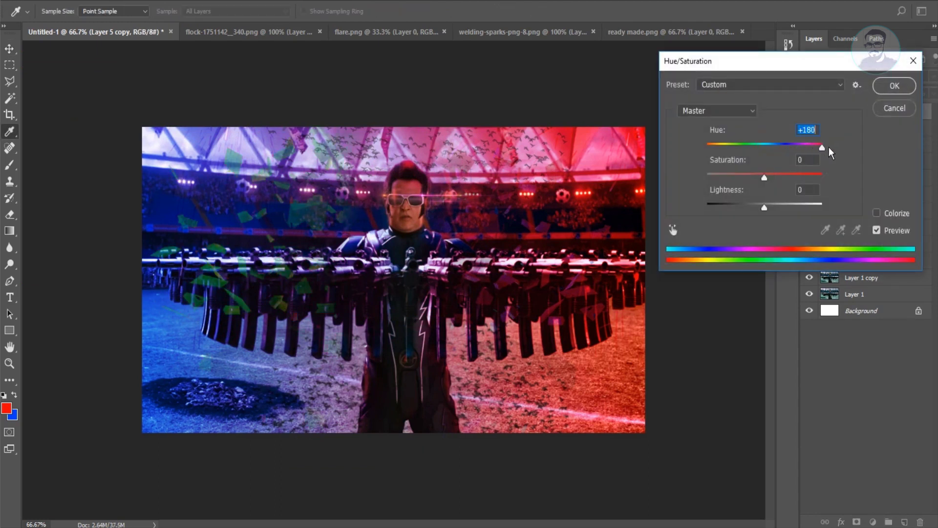
drag(765, 177, 829, 176)
drag(784, 143, 817, 143)
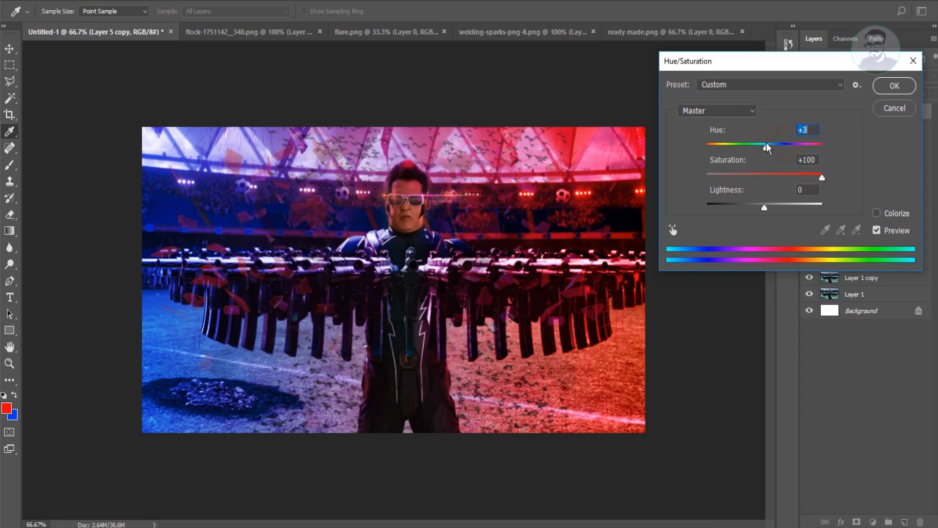
key(Return)
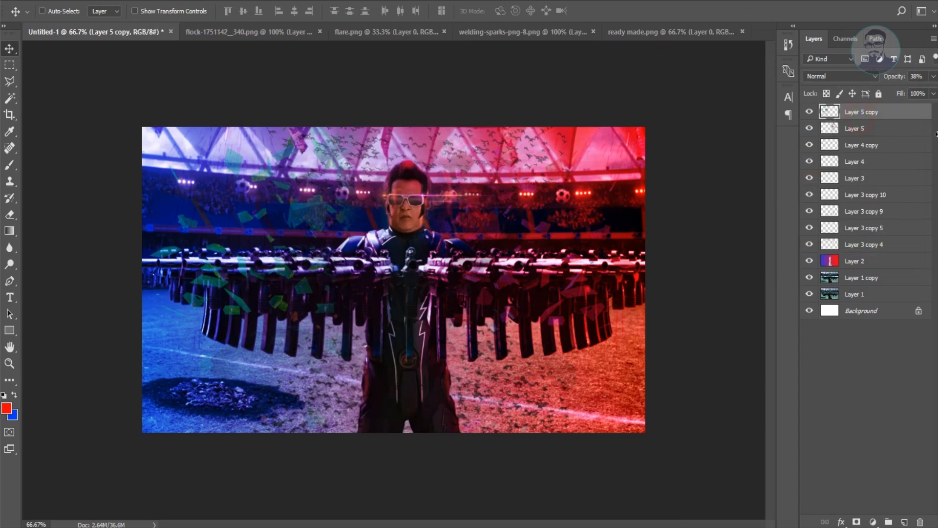
- Add a bright blue Color Overlay layer style to Layer 5 copy
double_click(822, 113)
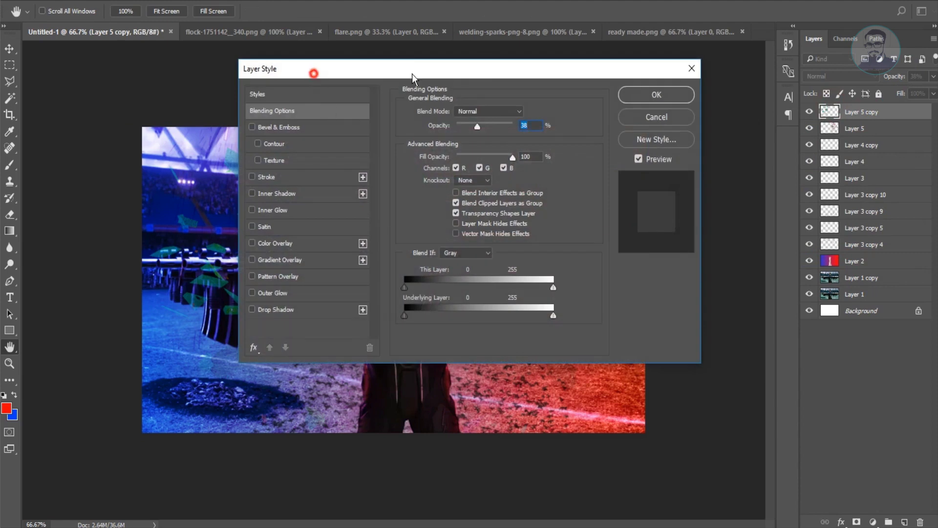
drag(412, 74, 785, 74)
click(638, 243)
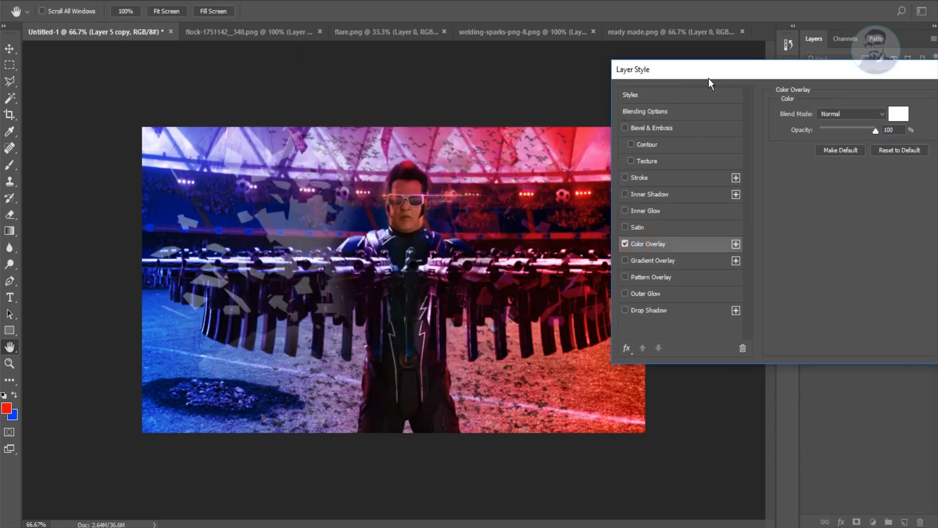
drag(708, 71, 642, 56)
click(831, 99)
click(497, 310)
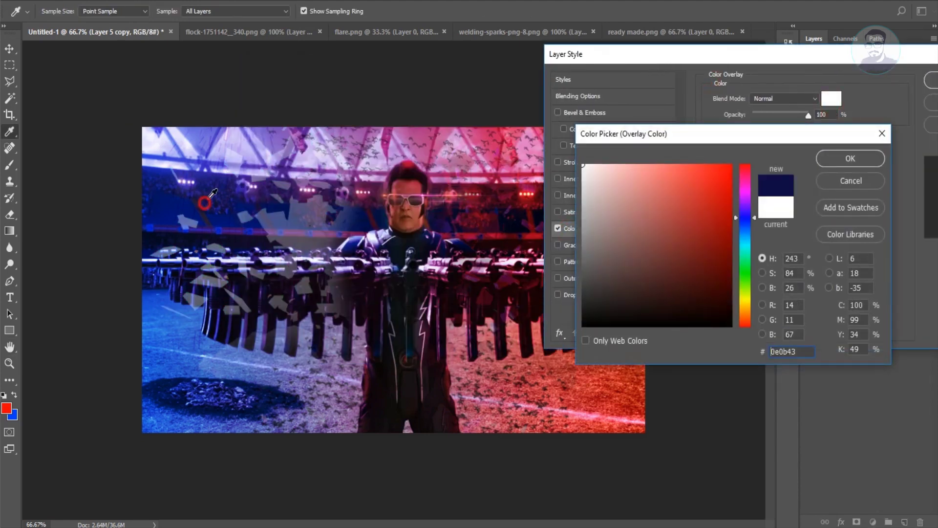
drag(707, 272, 737, 183)
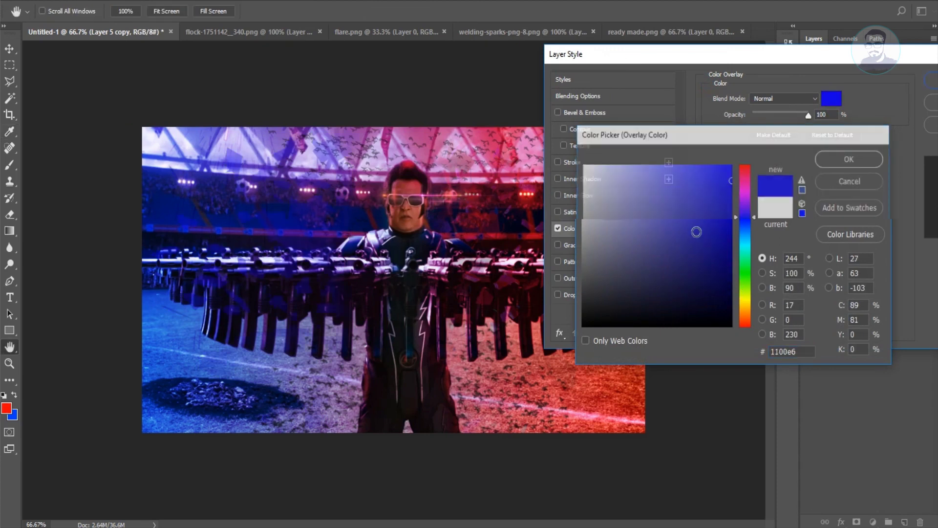
key(Return)
key(Return)
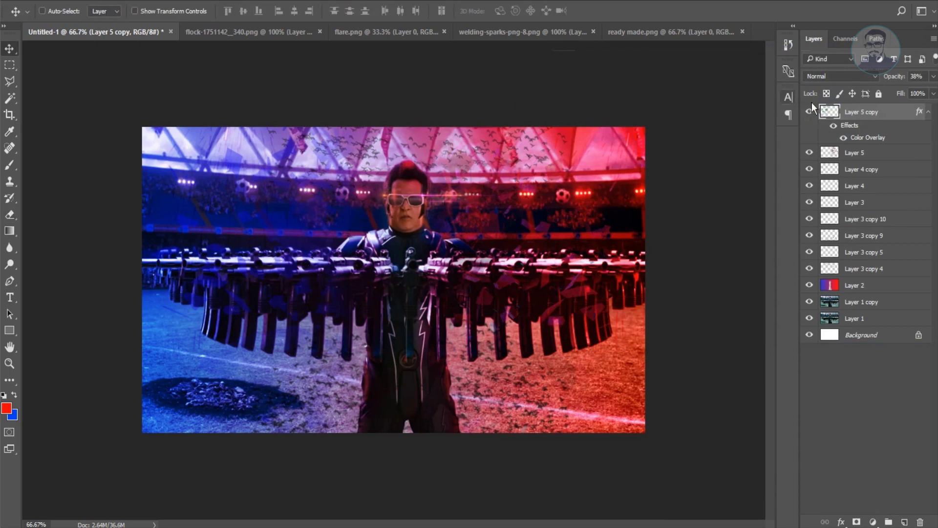
- Try duplicating and erasing the blue debris, undo it, and nudge the layer into place
key(ctrl+j)
key(e)
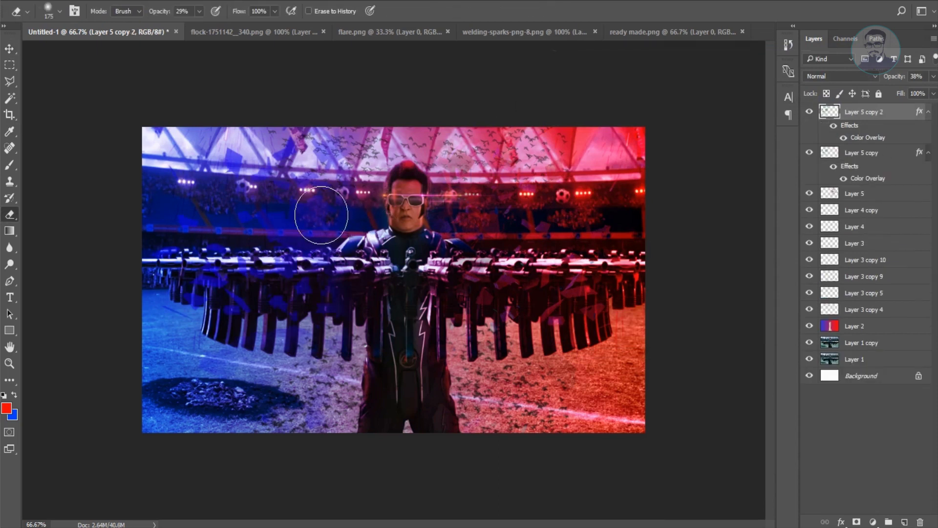
key(ctrl+z)
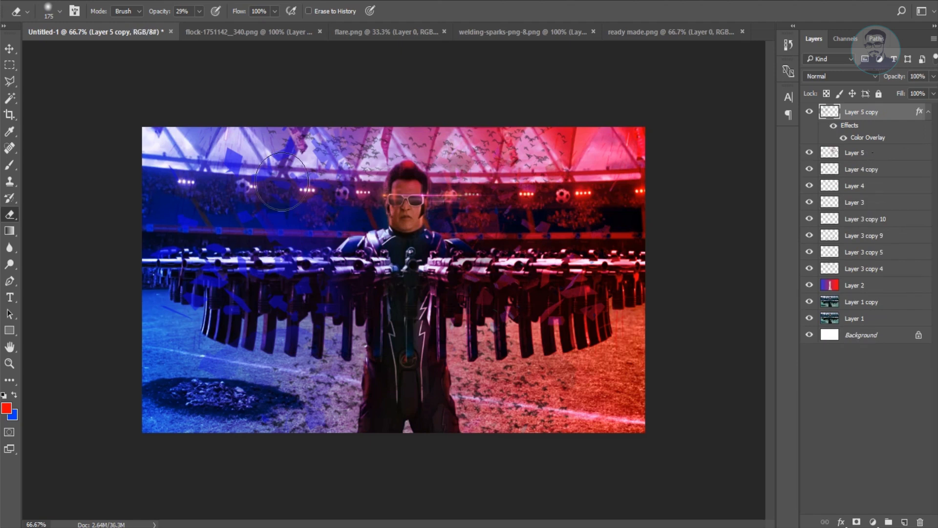
key(v)
drag(406, 197, 430, 191)
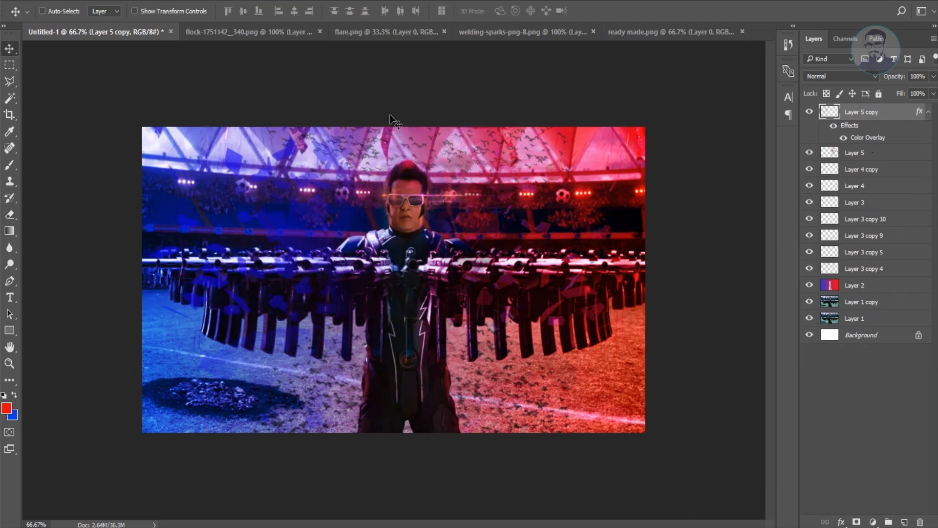
key(ctrl+o)
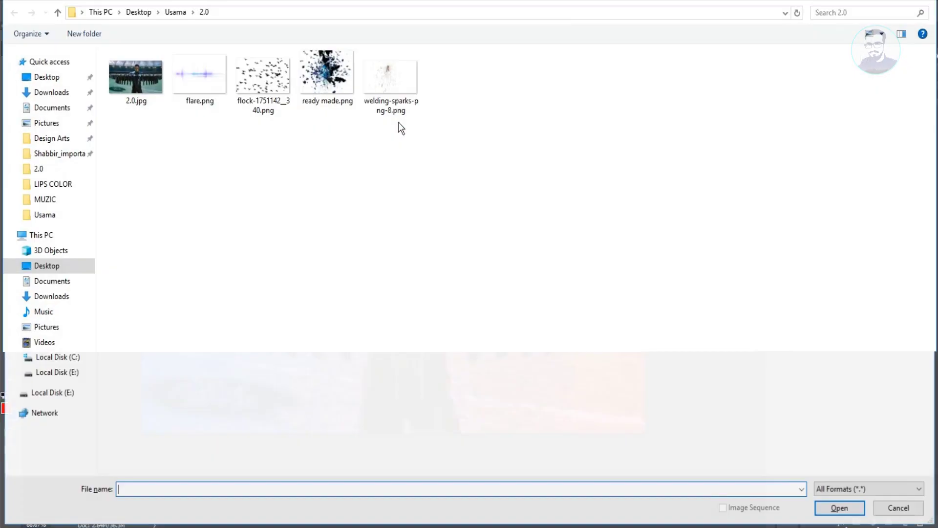
- Bring flare.png into the poster, scaled to about 51% over the row of guns
double_click(189, 90)
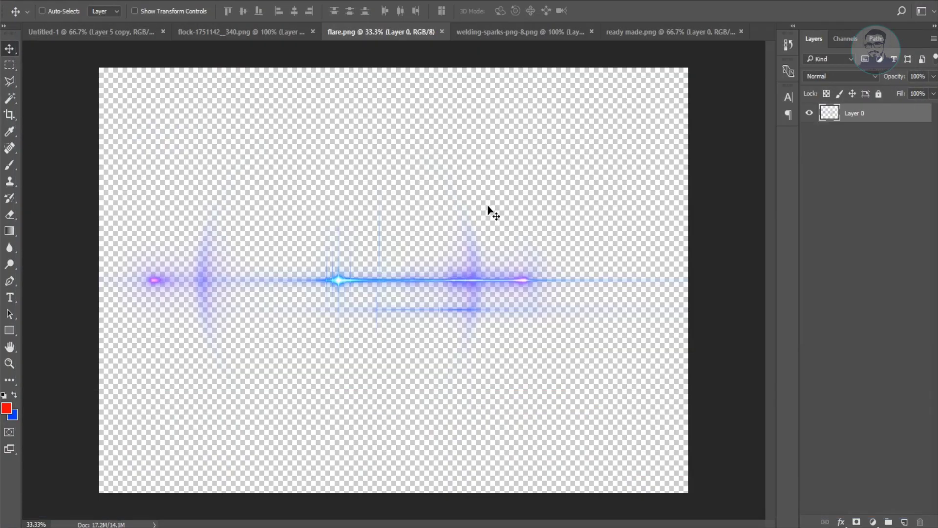
drag(461, 264, 241, 172)
key(ctrl+t)
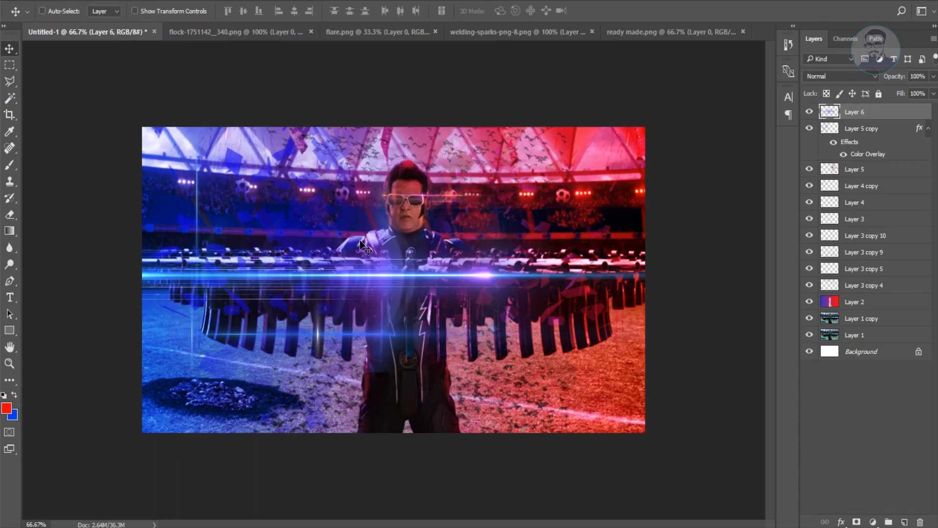
drag(224, 178, 291, 193)
key(ctrl+minus)
key(ctrl+minus)
drag(51, 140, 198, 222)
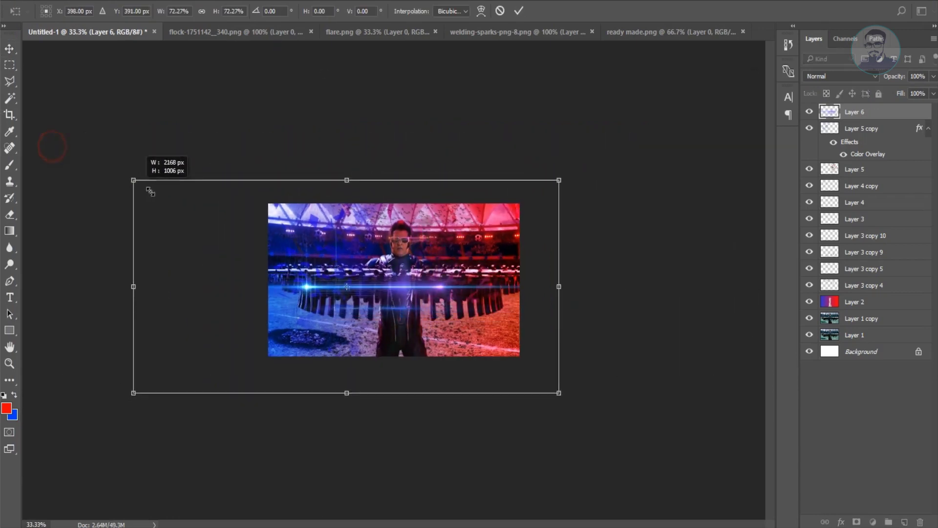
drag(377, 299, 578, 241)
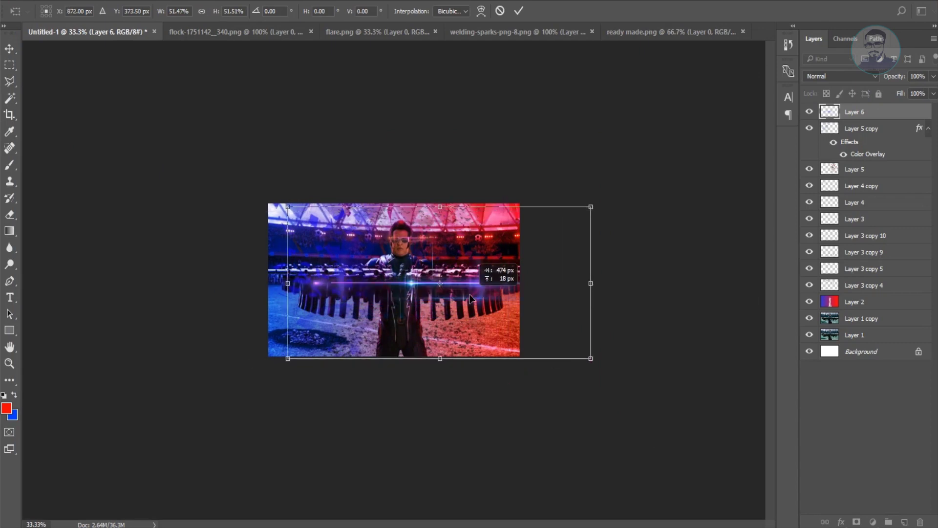
key(Return)
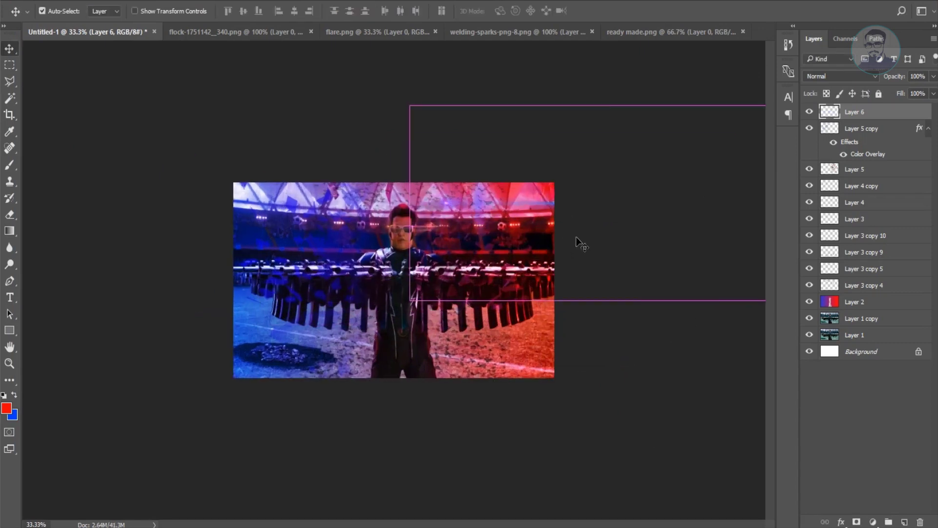
key(ctrl+plus)
- Hue-shift the flare layer to +41 and reposition it across the guns
key(ctrl+u)
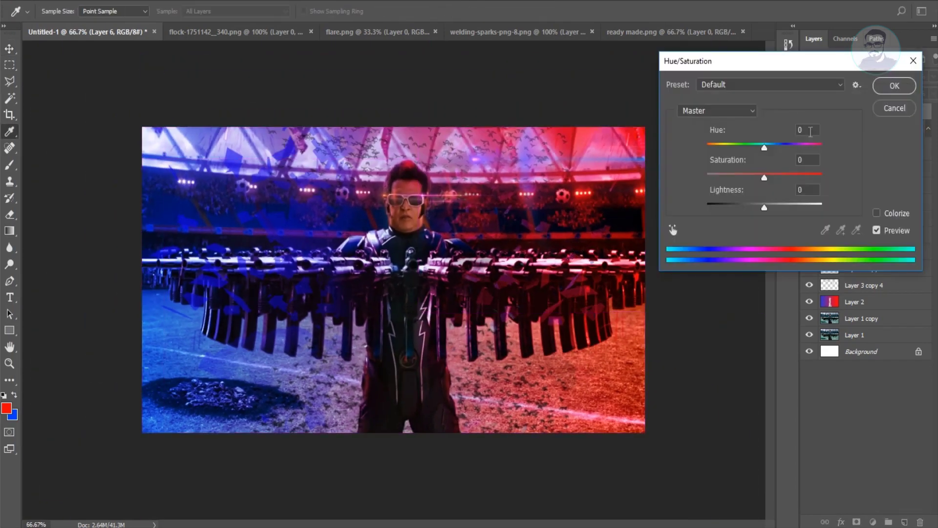
drag(794, 147, 813, 149)
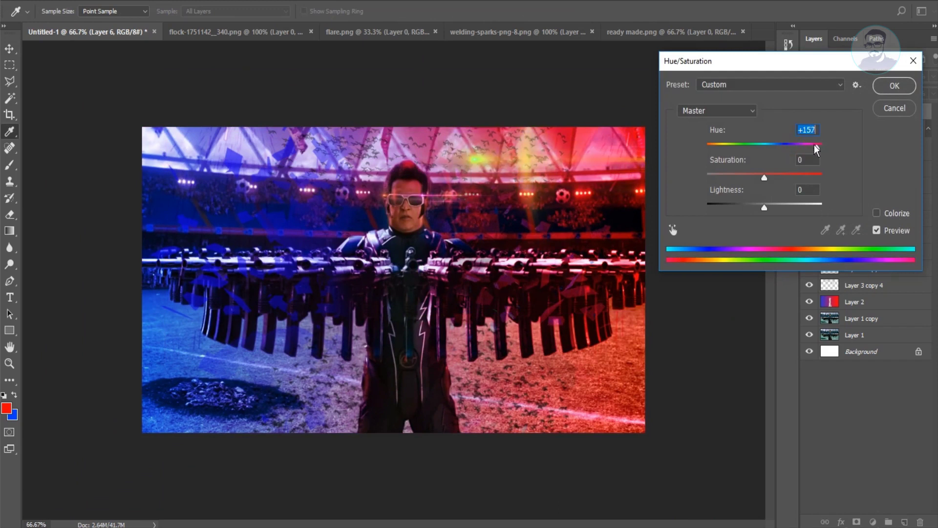
drag(813, 149, 804, 148)
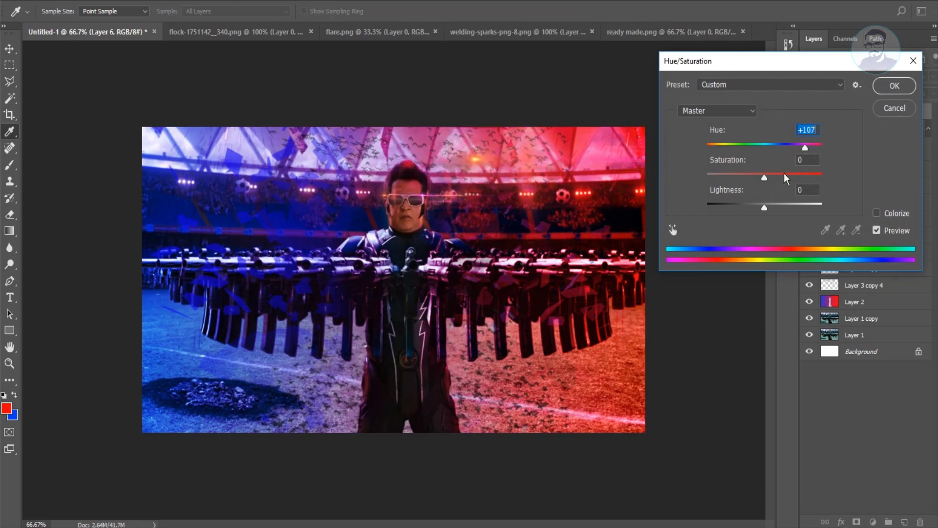
key(Return)
drag(450, 212, 381, 291)
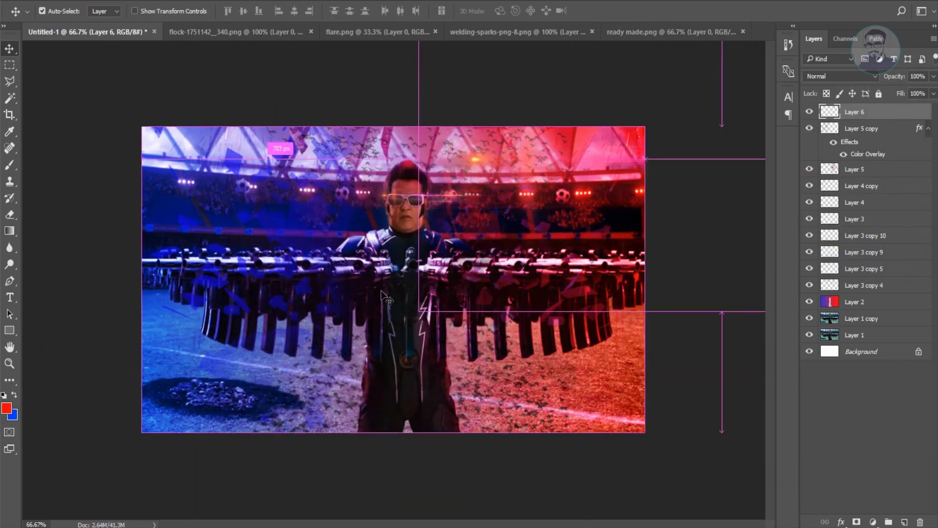
key(ctrl+u)
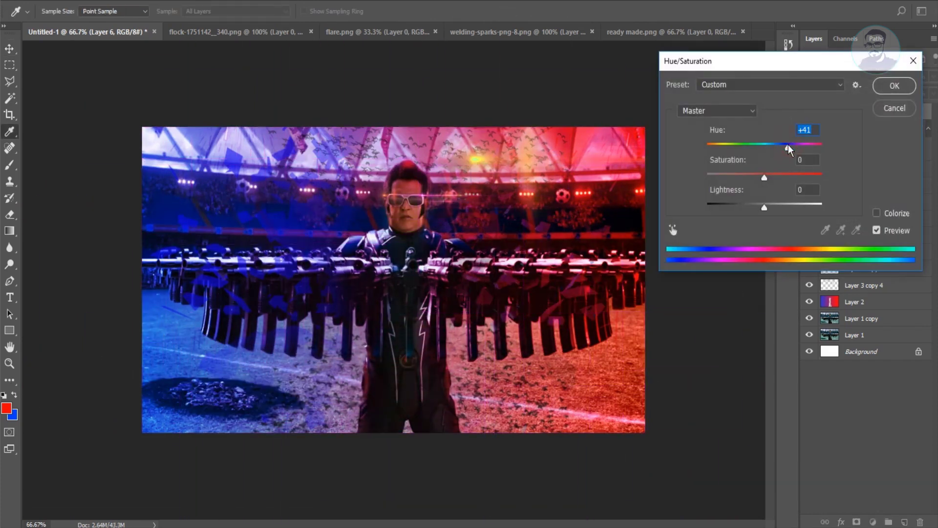
key(Return)
- Duplicate the flare to the lower left and recolour it (hue -107, saturation +12, lightness +18) at 66% opacity
drag(494, 227, 219, 399)
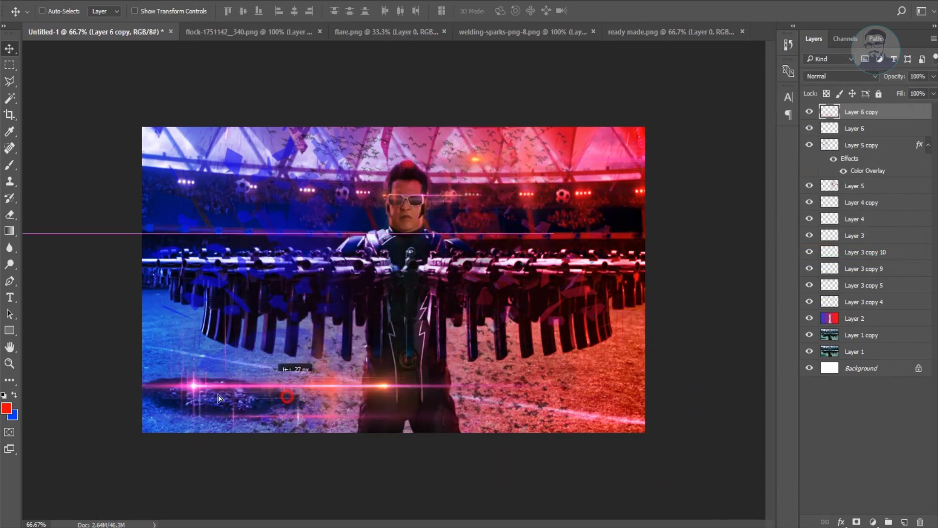
drag(218, 398, 81, 395)
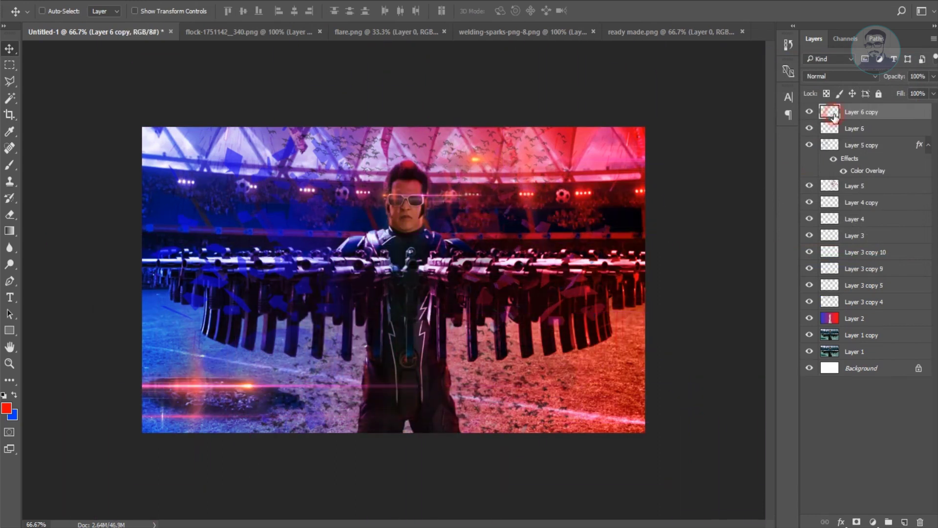
key(ctrl+u)
mouse_move(801, 146)
mouse_down()
mouse_move(711, 149)
mouse_move(738, 178)
mouse_move(771, 180)
mouse_up()
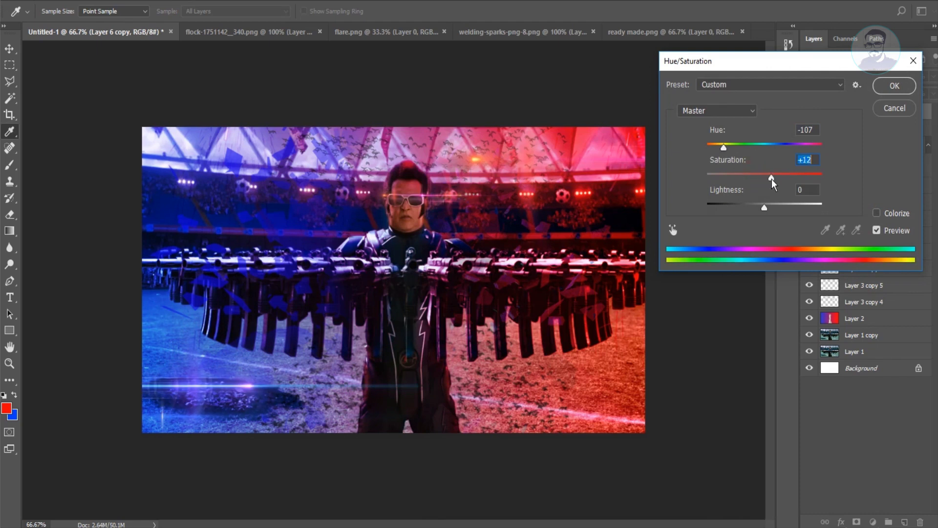
click(752, 210)
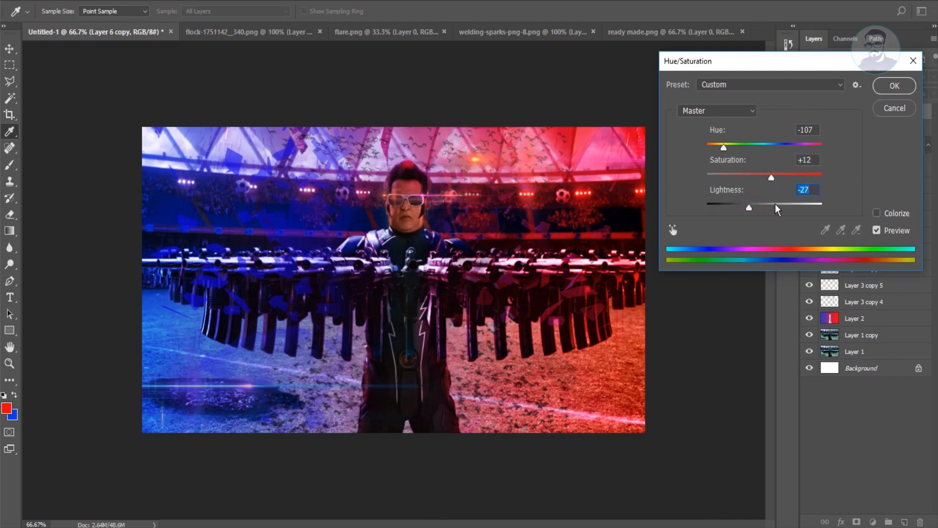
drag(768, 206, 776, 210)
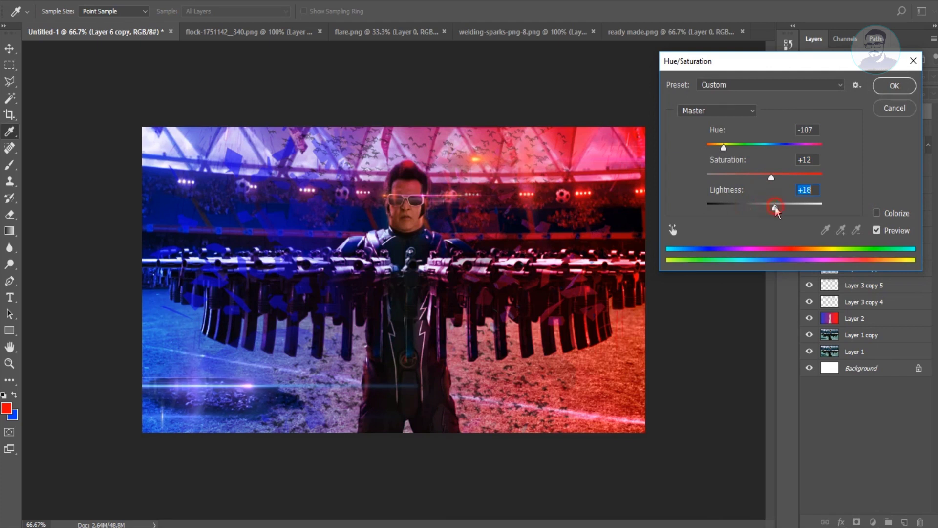
key(Return)
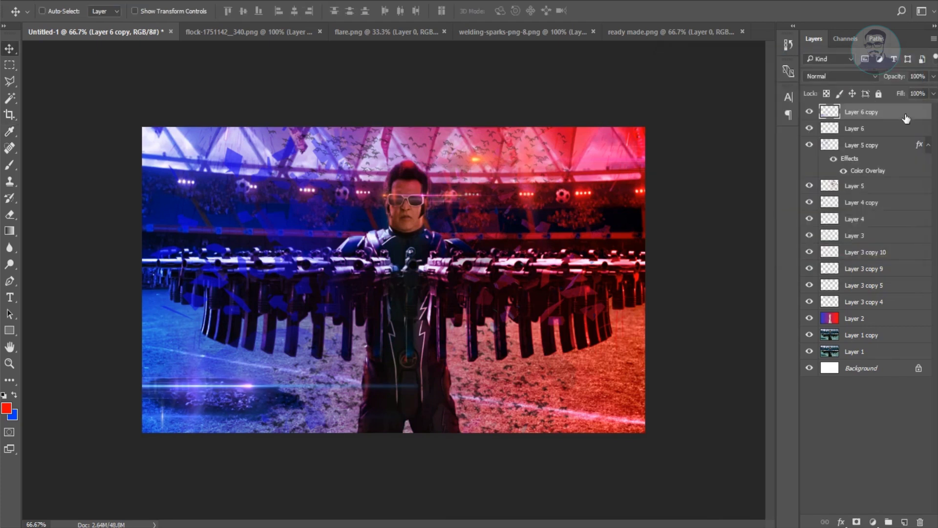
mouse_move(896, 80)
mouse_down()
mouse_move(851, 96)
mouse_move(931, 80)
mouse_up()
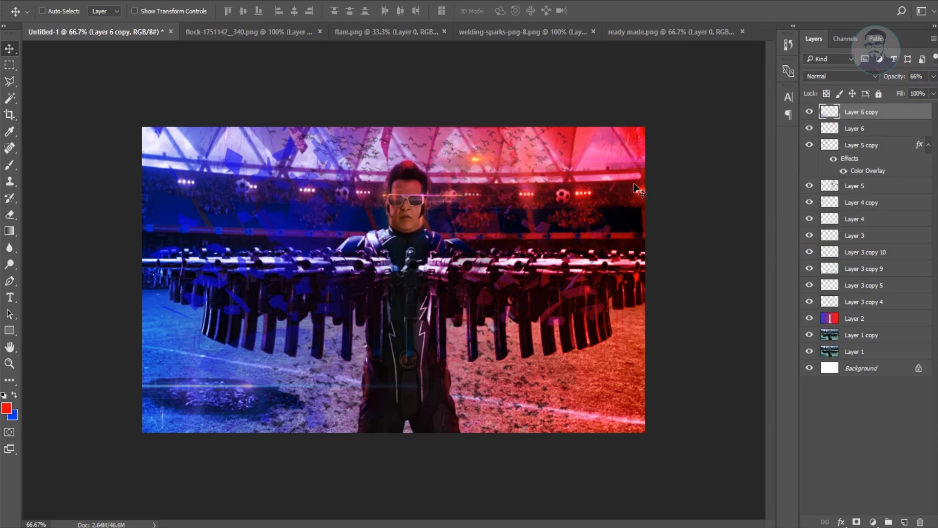
- Apply Levels to Layer 1 copy, deepening shadows and brightening midtones
click(861, 335)
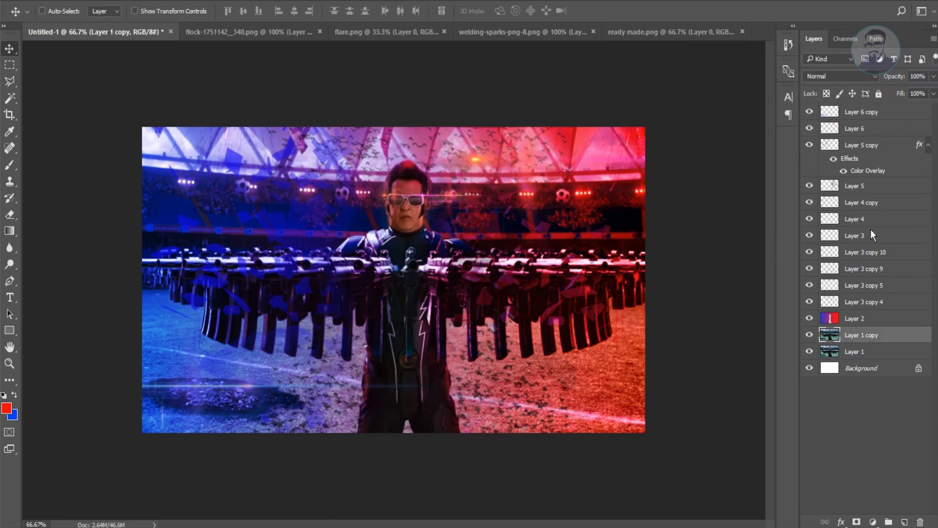
drag(846, 337, 851, 317)
key(ctrl+l)
drag(693, 207, 701, 208)
drag(769, 206, 760, 212)
key(Return)
key(v)
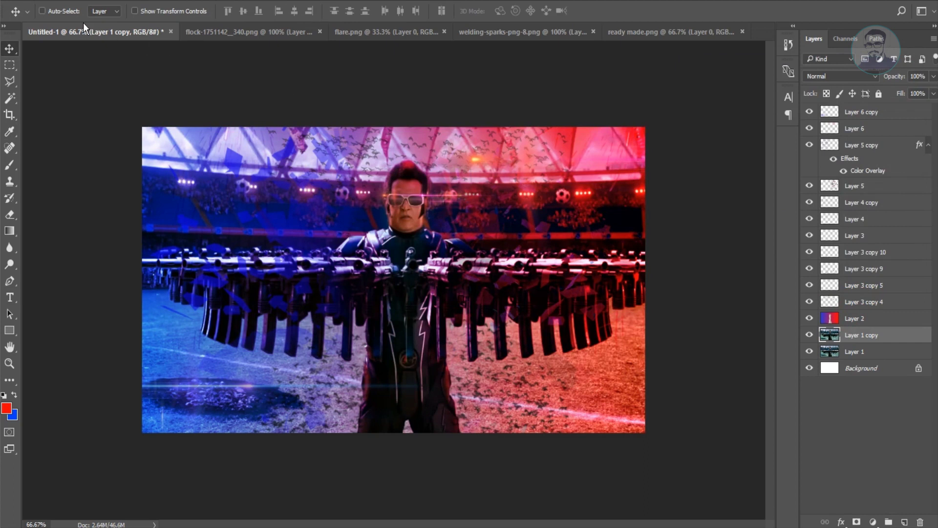
- Set Layer 1 copy's Brightness/Contrast to brightness -18 and contrast +34
click(49, 0)
mouse_move(96, 24)
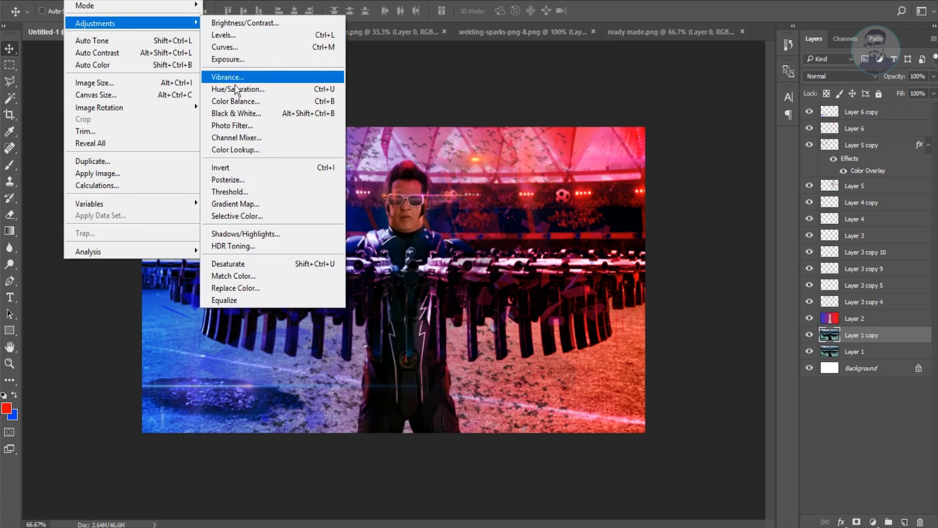
click(245, 22)
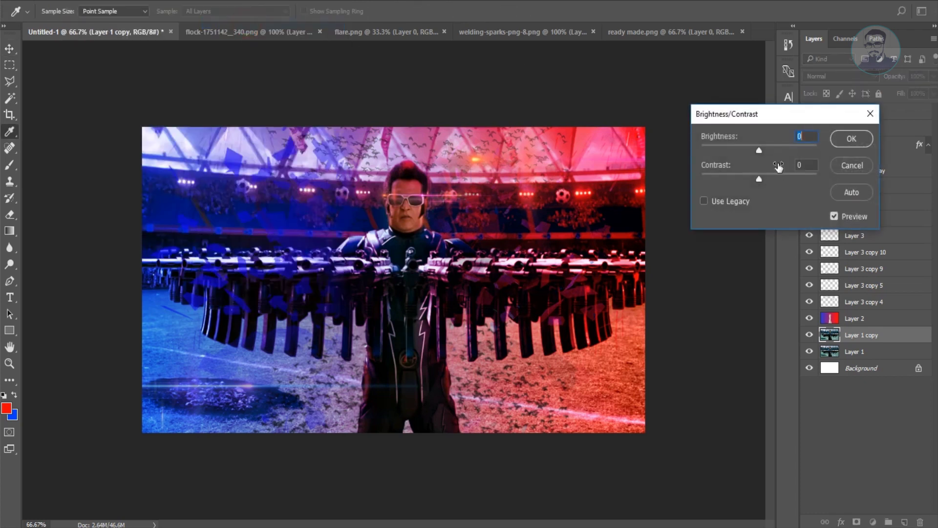
mouse_move(774, 145)
mouse_down()
mouse_move(766, 158)
mouse_move(778, 178)
mouse_up()
drag(755, 148, 762, 148)
key(Return)
key(v)
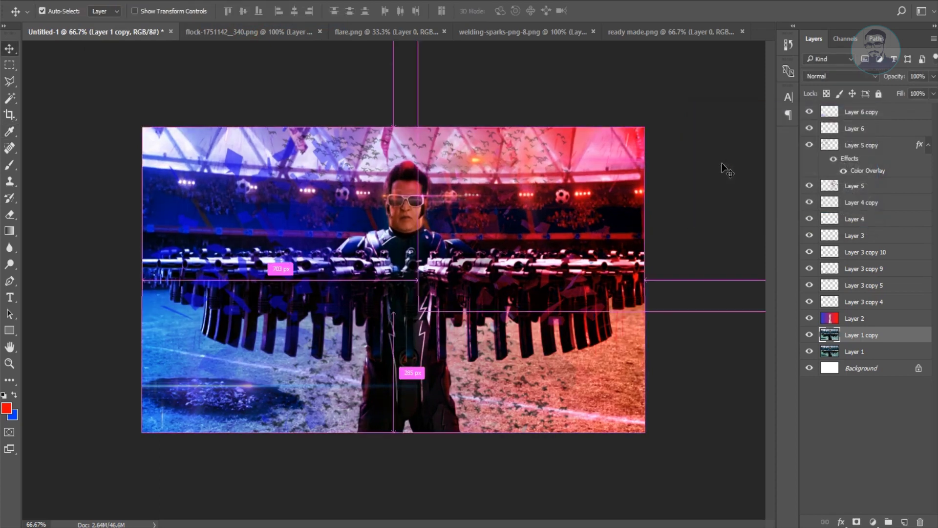
key(ctrl+minus)
key(ctrl+plus)
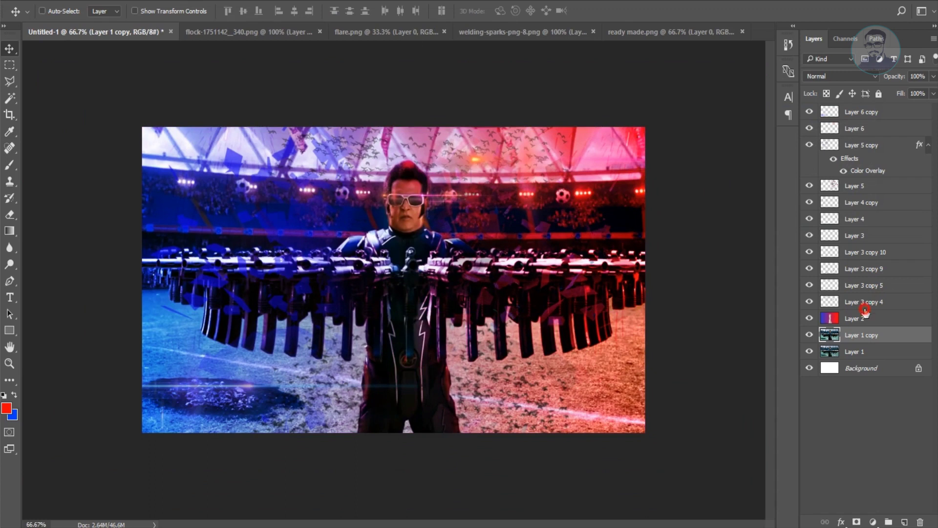
- Duplicate gradient Layer 2 as an Overlay layer at 56% opacity
click(865, 315)
key(ctrl+j)
key(shift+alt+o)
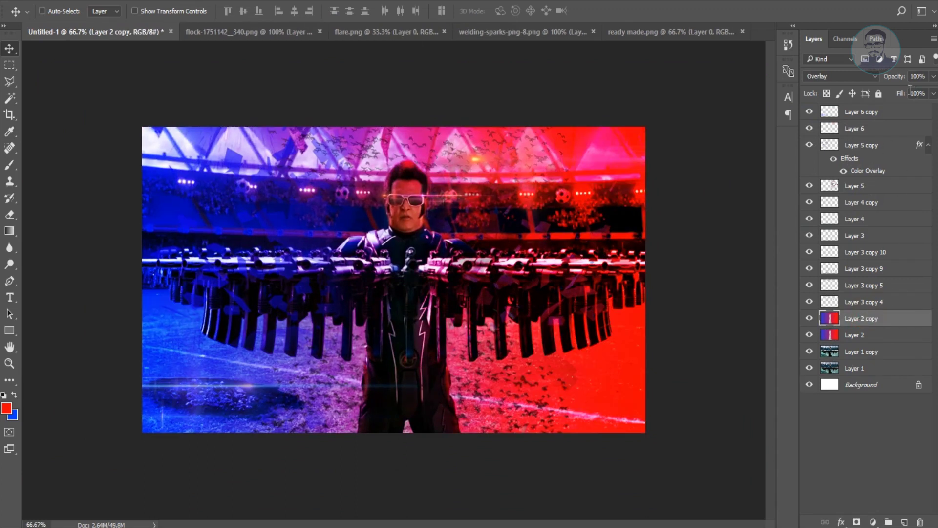
click(883, 80)
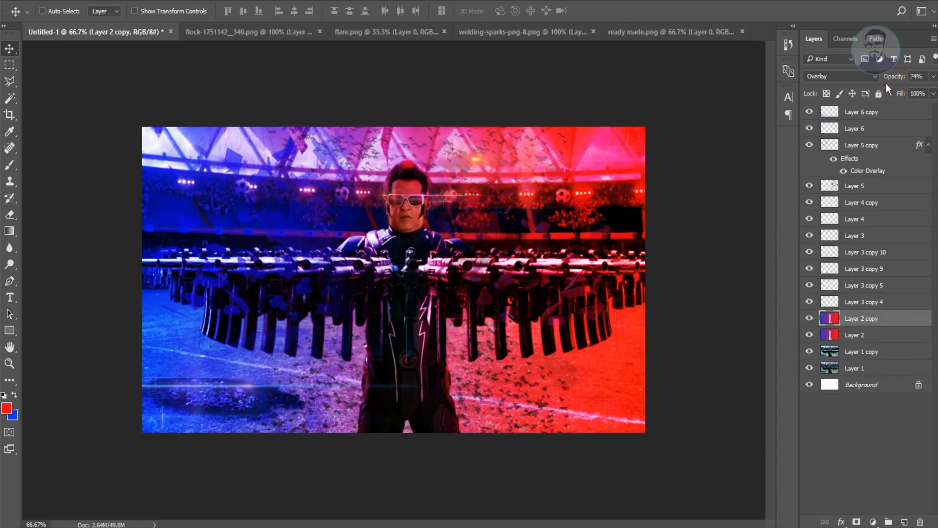
drag(897, 79, 890, 78)
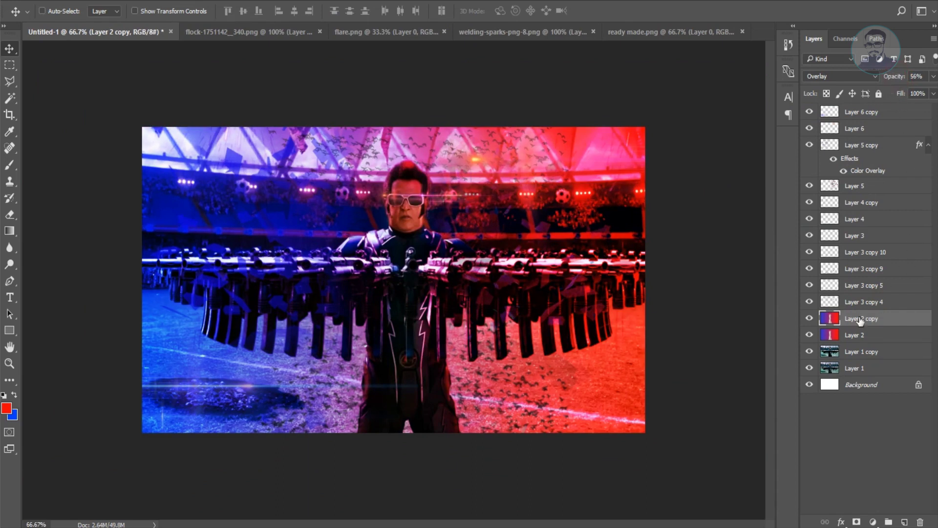
click(10, 298)
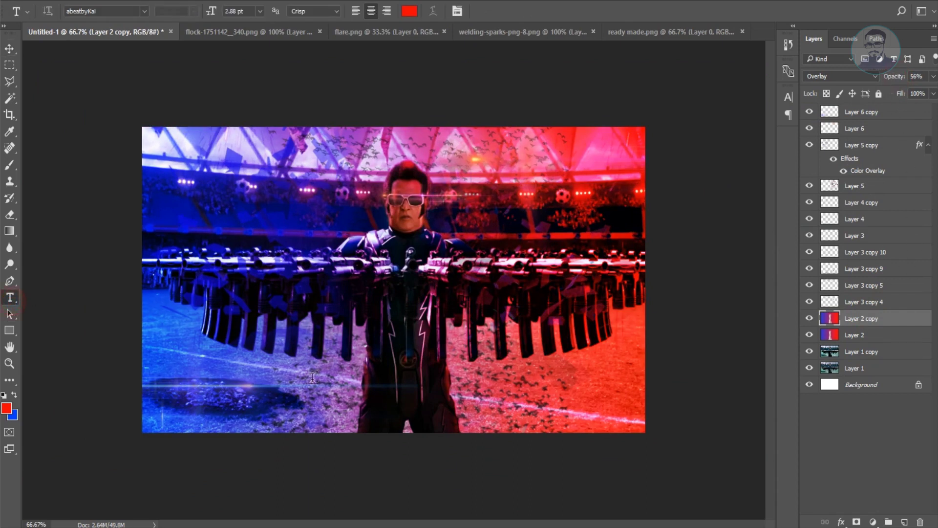
- Enlarge the 2.0 title, raise it two levels in the stack, shift it left, and fill it white
click(8, 45)
key(ctrl+t)
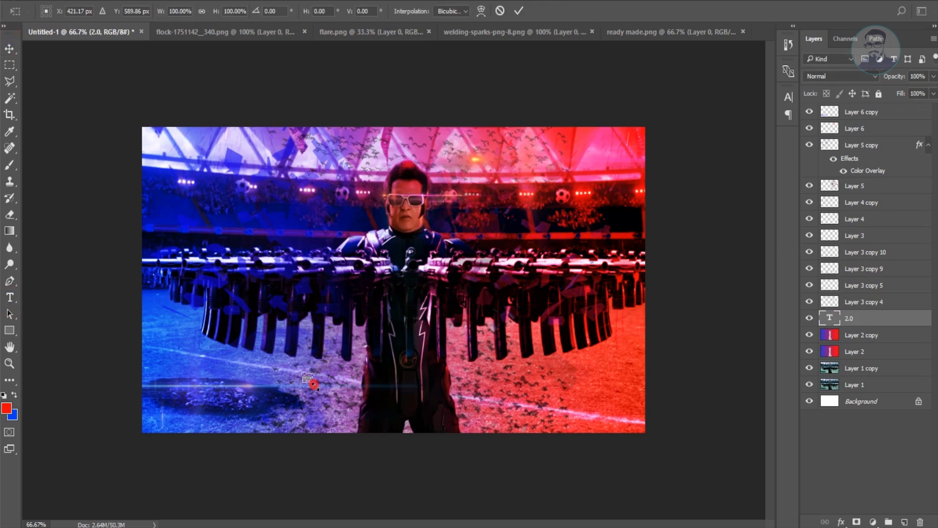
drag(312, 384, 352, 404)
key(Return)
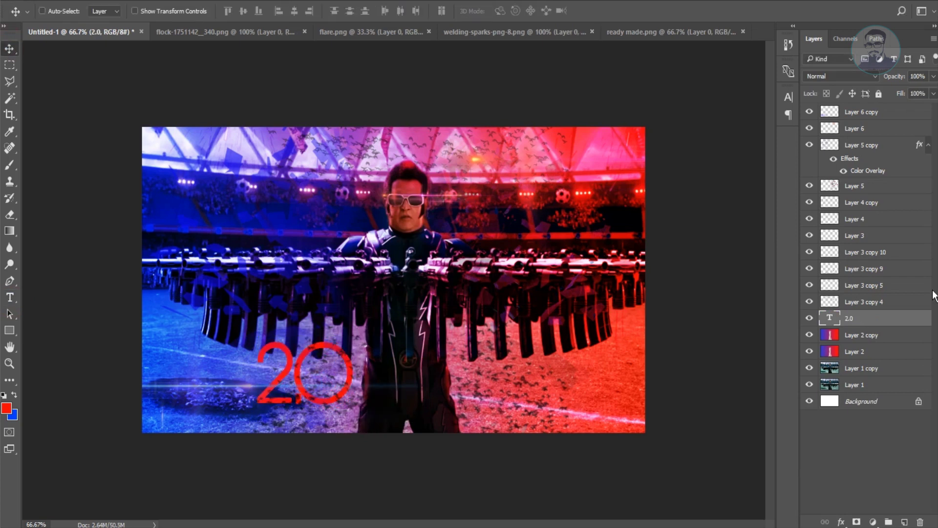
key(ctrl+bracketright)
key(ctrl+bracketright)
key(ctrl+bracketright)
key(ctrl+bracketright)
key(ctrl+bracketright)
key(ctrl+bracketright)
key(ctrl+bracketright)
key(ctrl+bracketright)
key(ctrl+bracketright)
key(ctrl+bracketright)
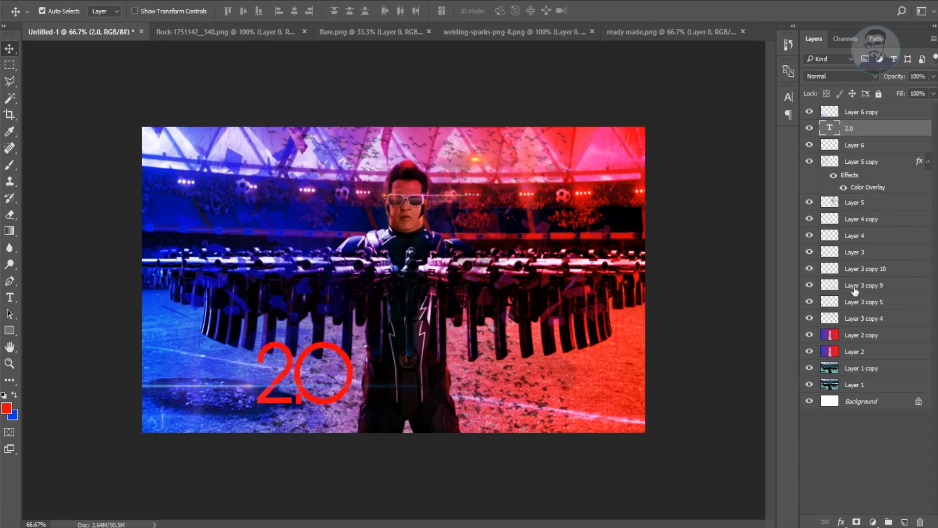
key(ctrl+bracketright)
drag(523, 371, 439, 360)
key(x)
key(alt+BackSpace)
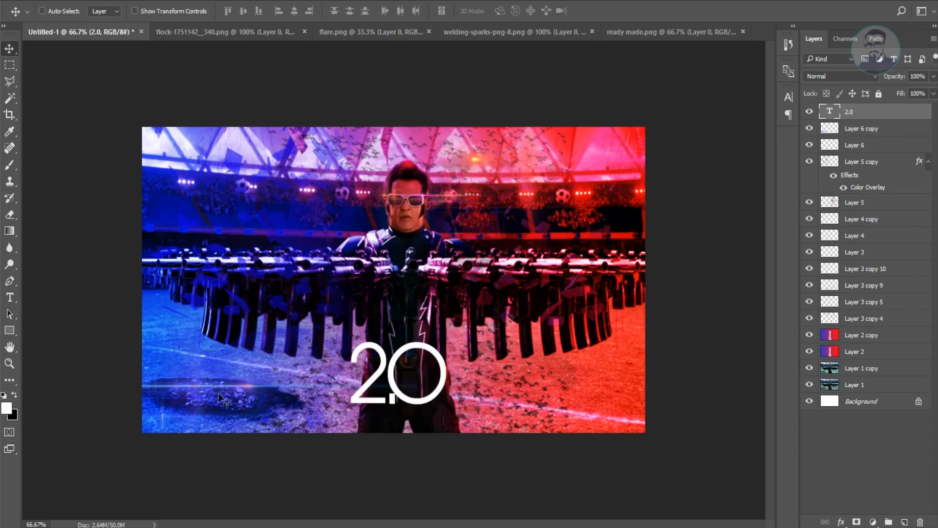
- Set the 2.0 text in the bold condensed Aenea font and bring up its Blending Options
key(t)
click(385, 376)
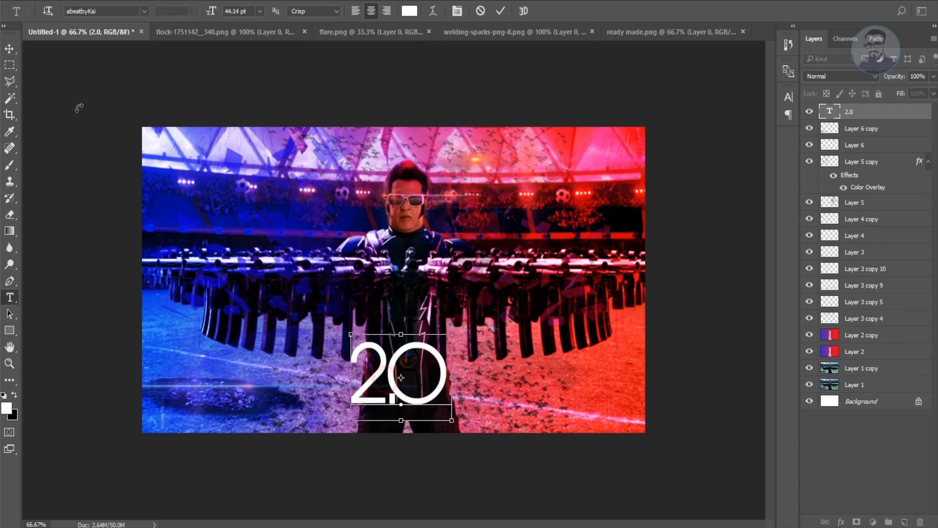
key(ctrl+a)
click(145, 11)
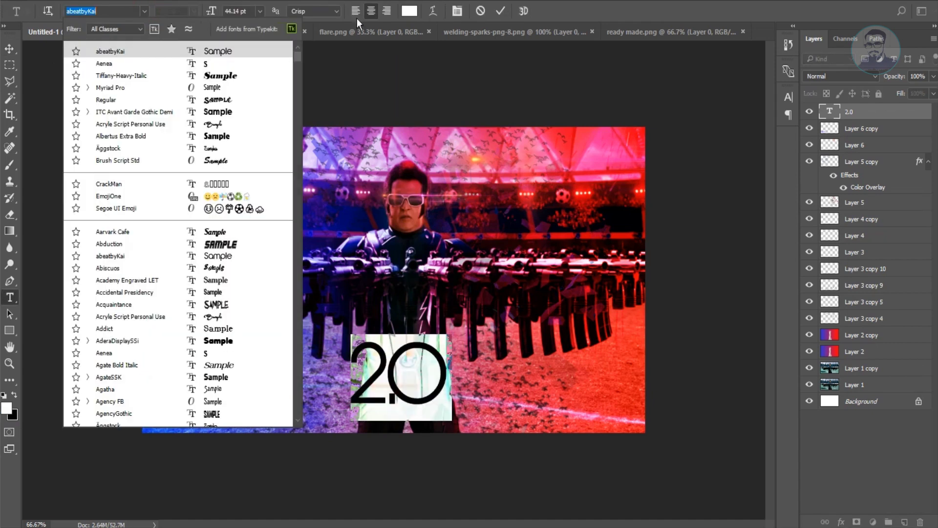
click(126, 67)
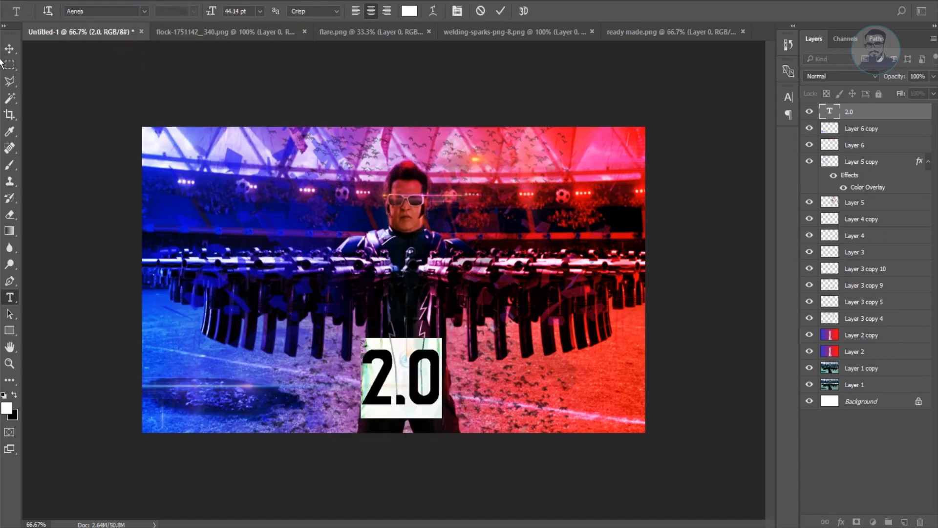
click(9, 48)
right_click(832, 112)
click(826, 115)
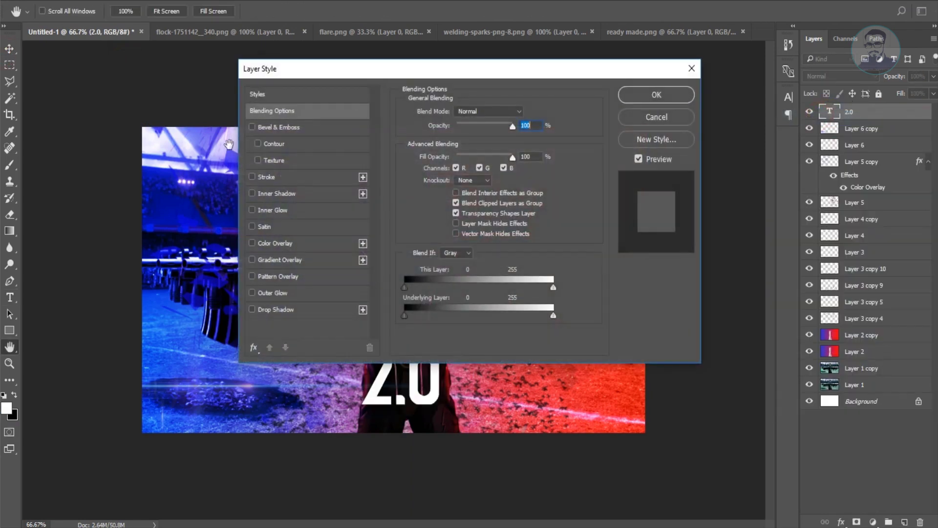
- Add an Inner Bevel & Emboss to the 2.0 title with highlight opacity 61
click(265, 127)
drag(323, 71, 593, 45)
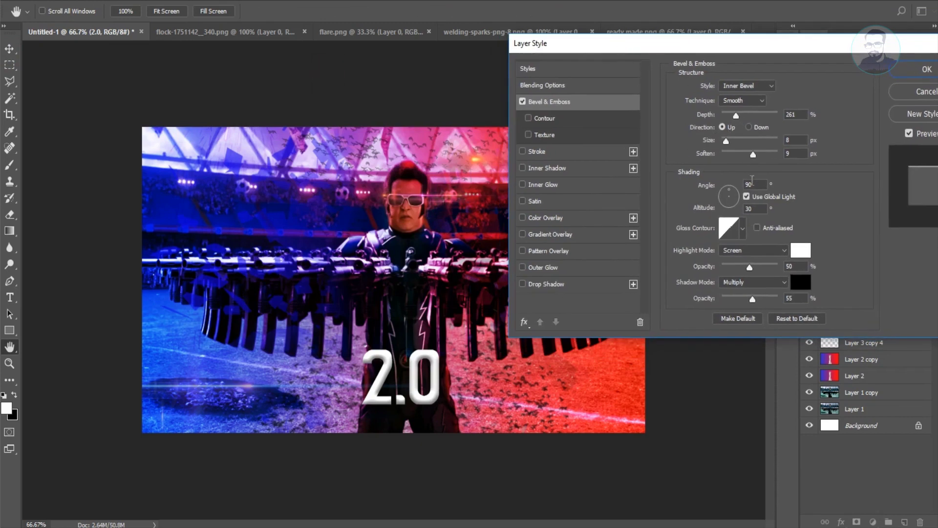
drag(749, 267, 755, 267)
key(Return)
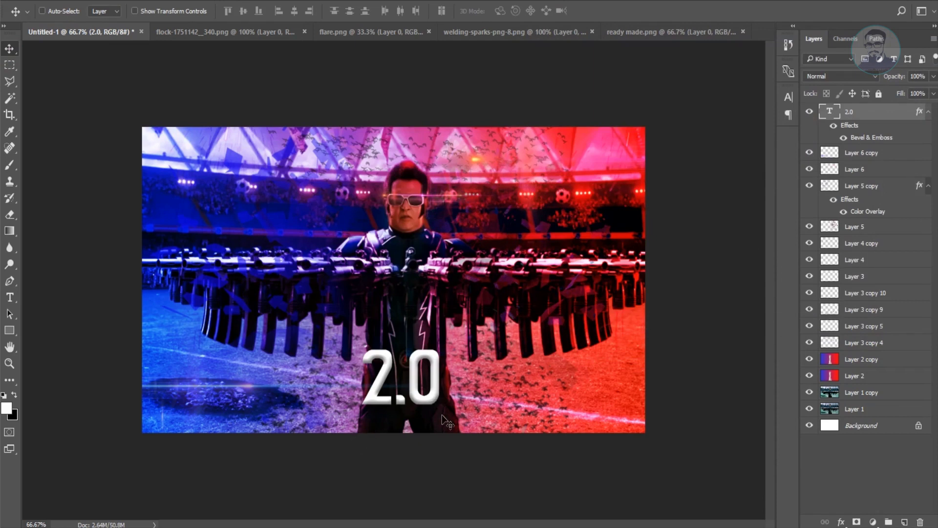
- Nudge the 2.0 title up and centre it horizontally against the Background
drag(431, 398, 434, 385)
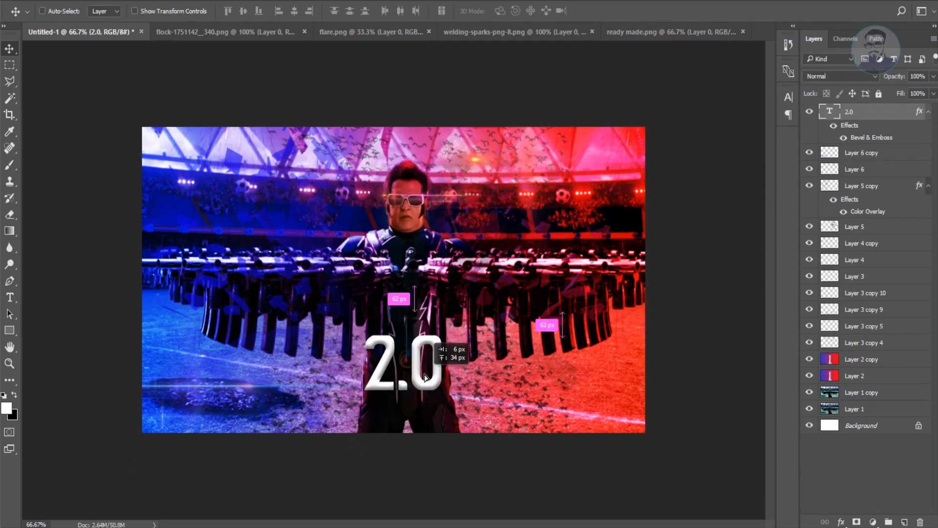
click(873, 425)
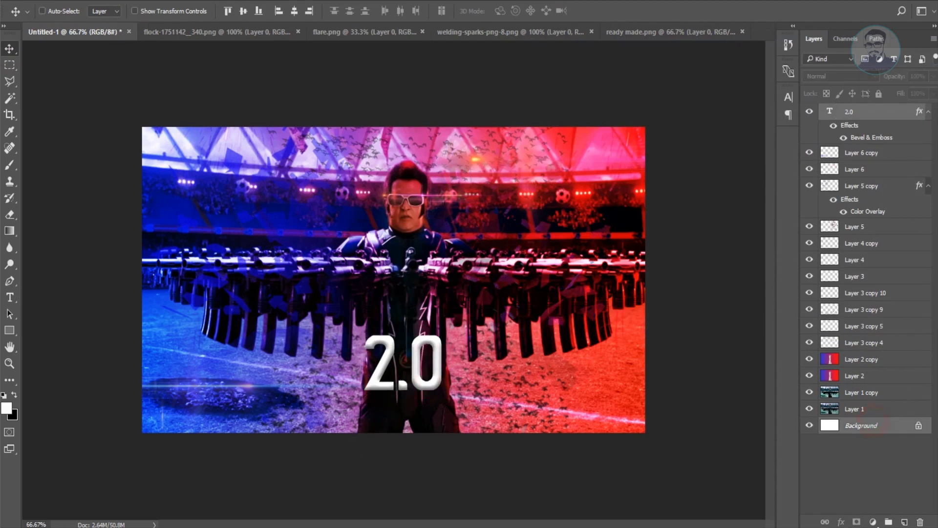
click(289, 13)
click(873, 120)
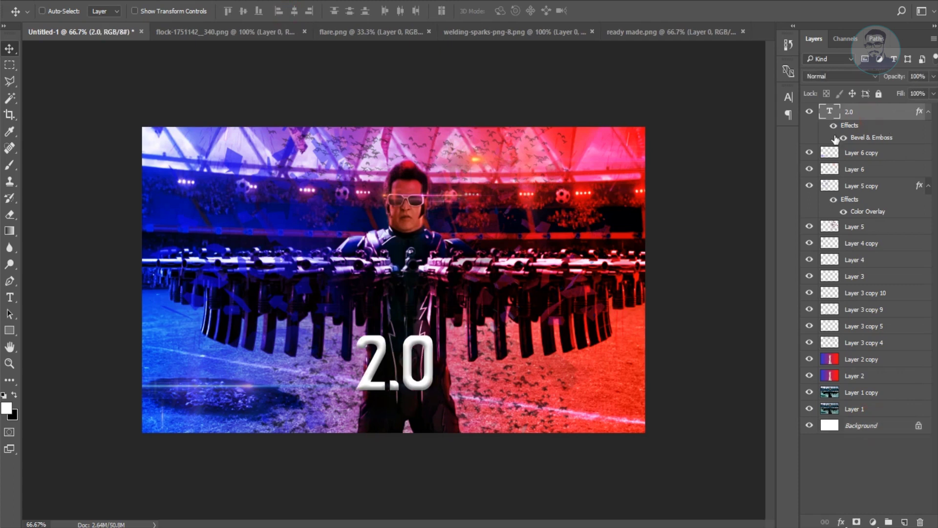
key(t)
click(231, 380)
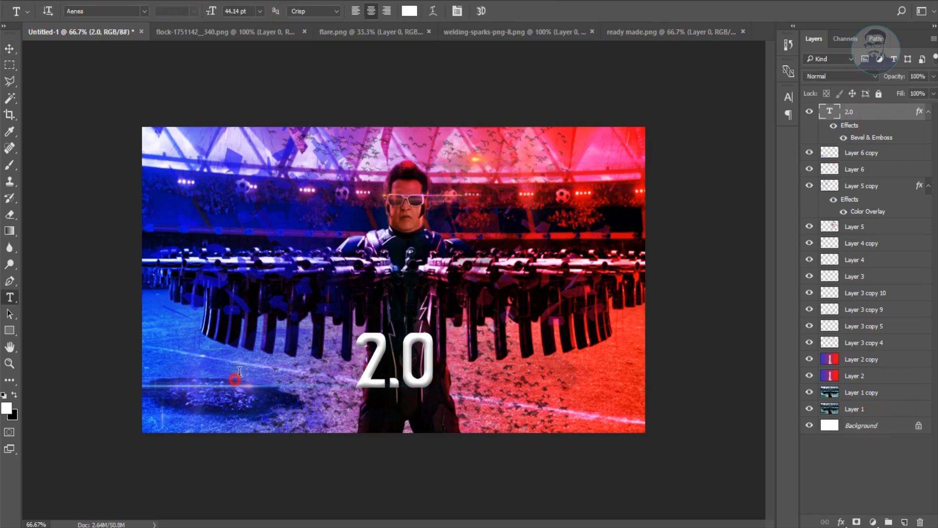
- Type the date line below the title and scale it up
text(ROBOBER 29, 2018)
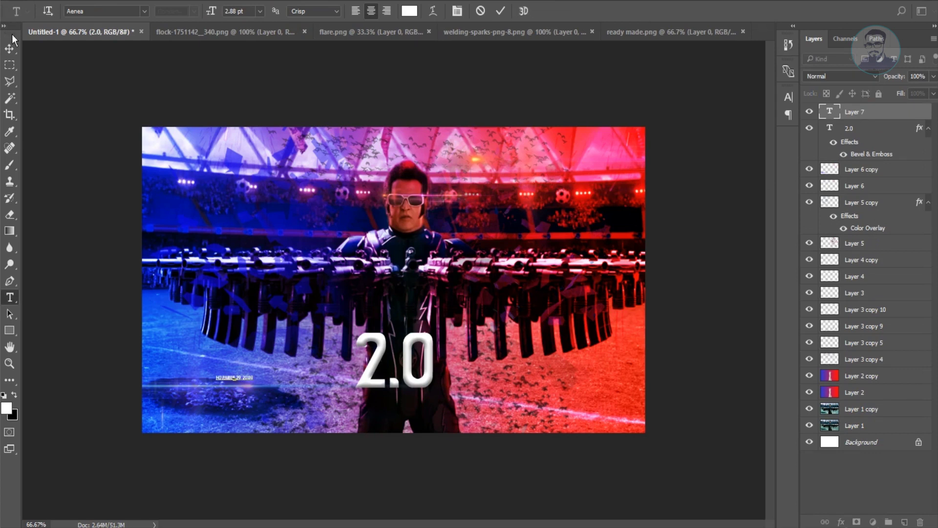
click(11, 47)
key(ctrl+t)
drag(253, 378, 308, 428)
key(Return)
- Fix the date's typo, set it in abeatbyKai, and centre it beneath 2.0
key(t)
click(311, 373)
key(BackSpace)
key(ctrl+a)
click(145, 11)
click(114, 65)
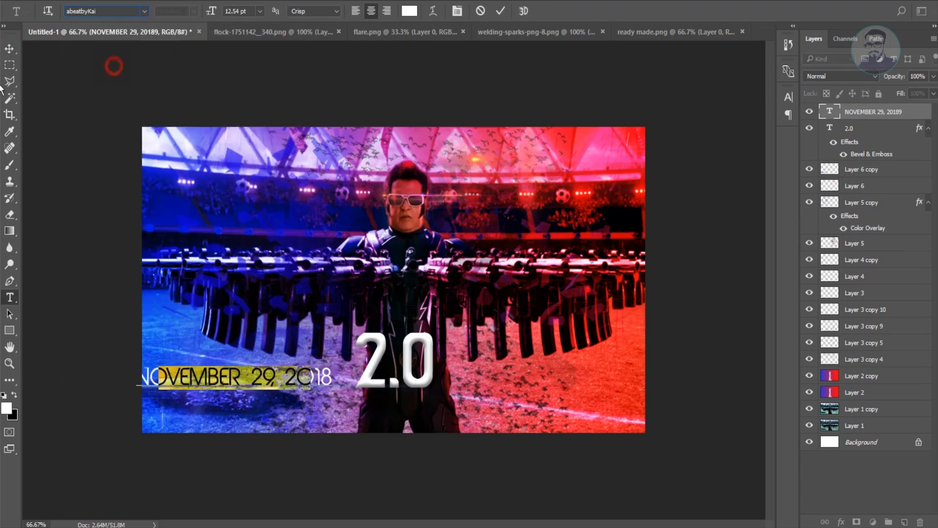
click(9, 48)
drag(232, 397, 391, 409)
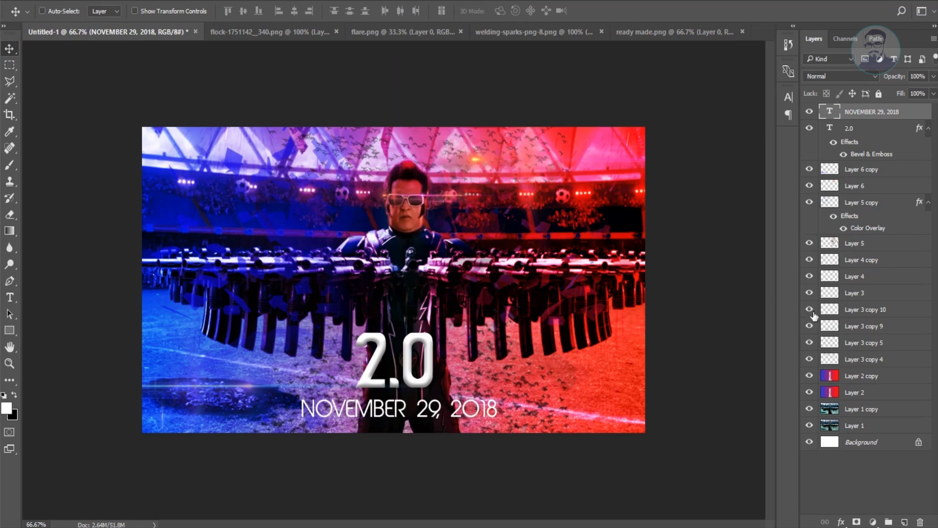
click(905, 522)
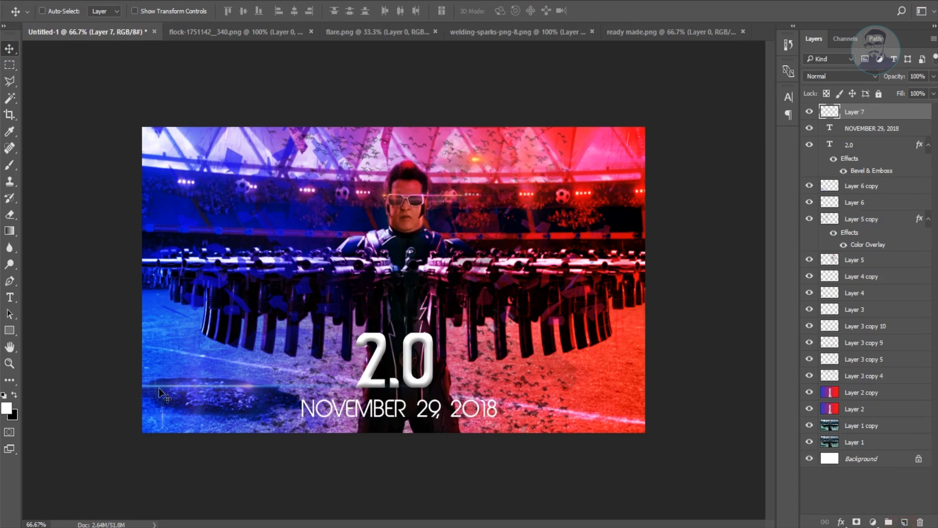
- Draw a full-width rectangular selection around the date strip at the bottom
click(9, 65)
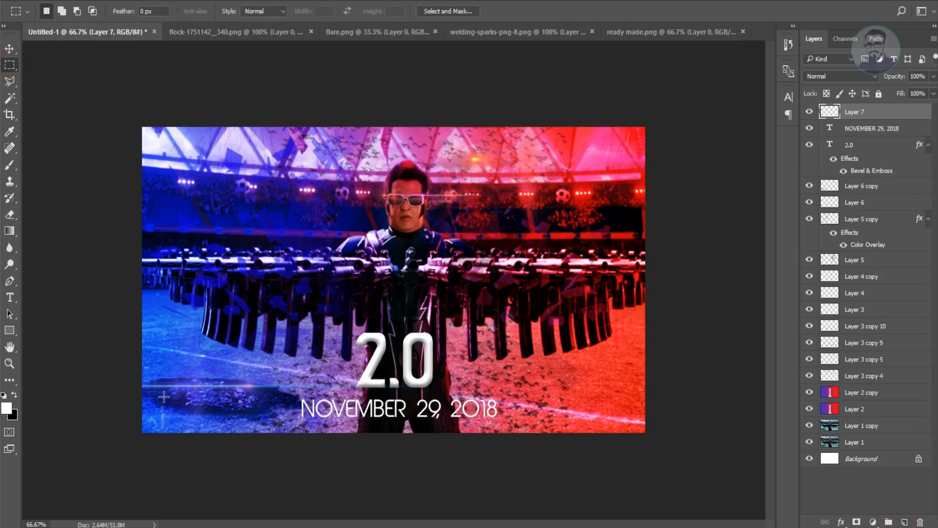
drag(123, 396, 690, 421)
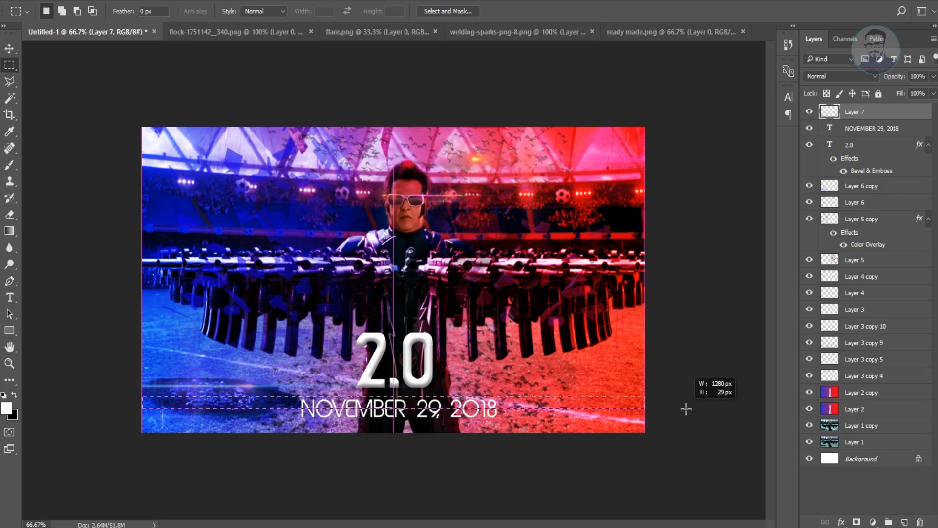
drag(626, 411, 633, 409)
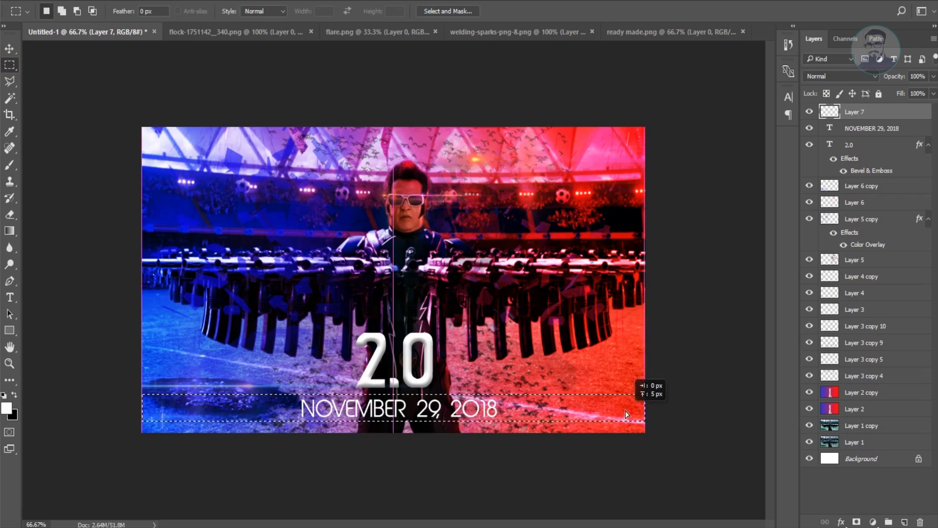
drag(632, 409, 625, 409)
- On new Layer 8, fill the selection with a 900 px soft black brush
click(905, 522)
key(b)
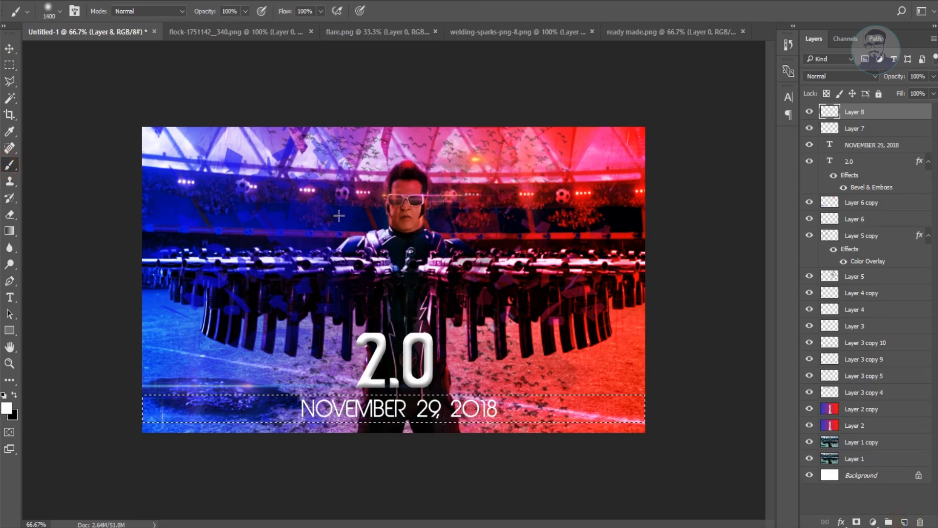
key(bracketleft)
key(bracketleft)
key(bracketleft)
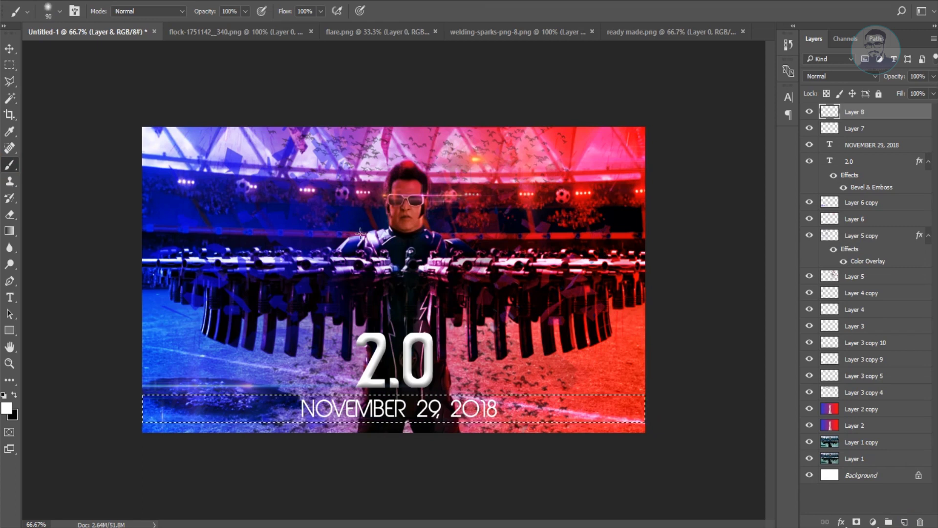
key(bracketright)
key(bracketright)
key(bracketright)
key(bracketright)
key(bracketright)
key(bracketright)
key(bracketright)
key(bracketright)
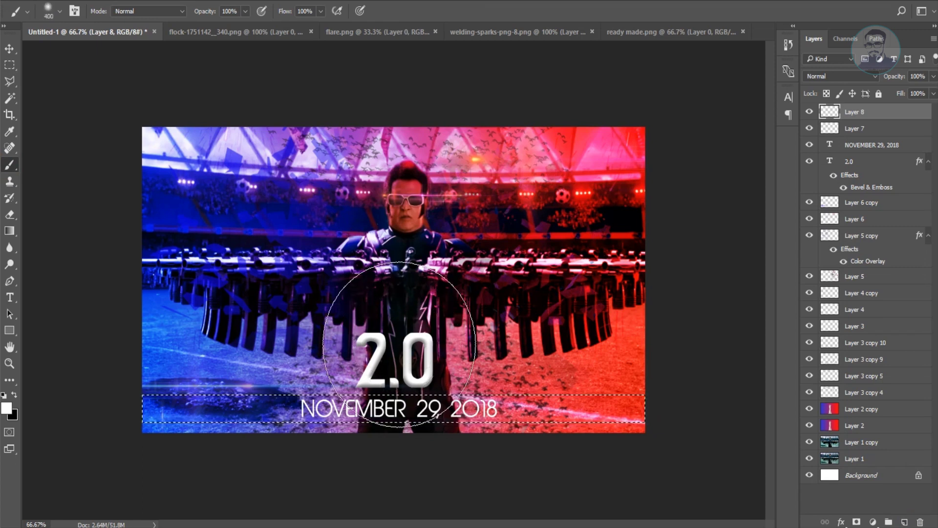
key(x)
key(bracketright)
key(bracketright)
key(bracketright)
key(bracketright)
key(bracketright)
click(399, 373)
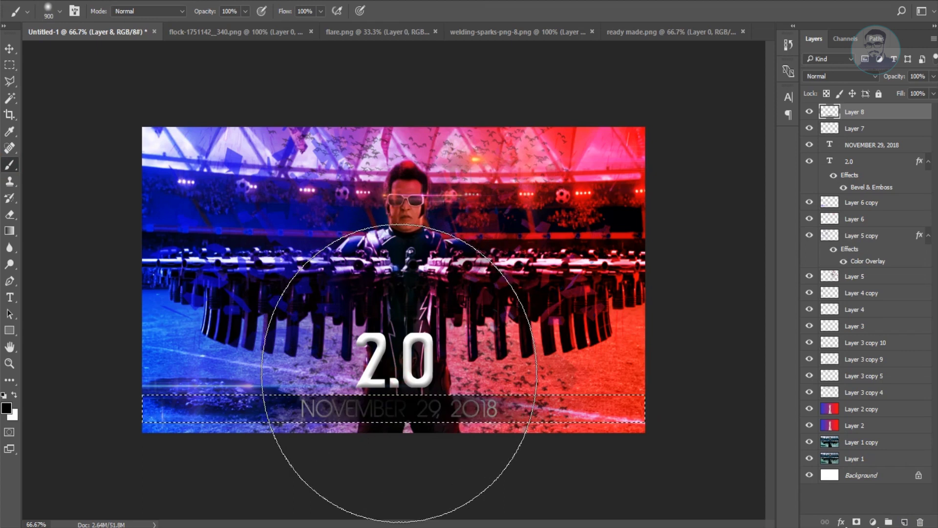
key(ctrl+z)
key(bracketright)
key(bracketright)
click(394, 358)
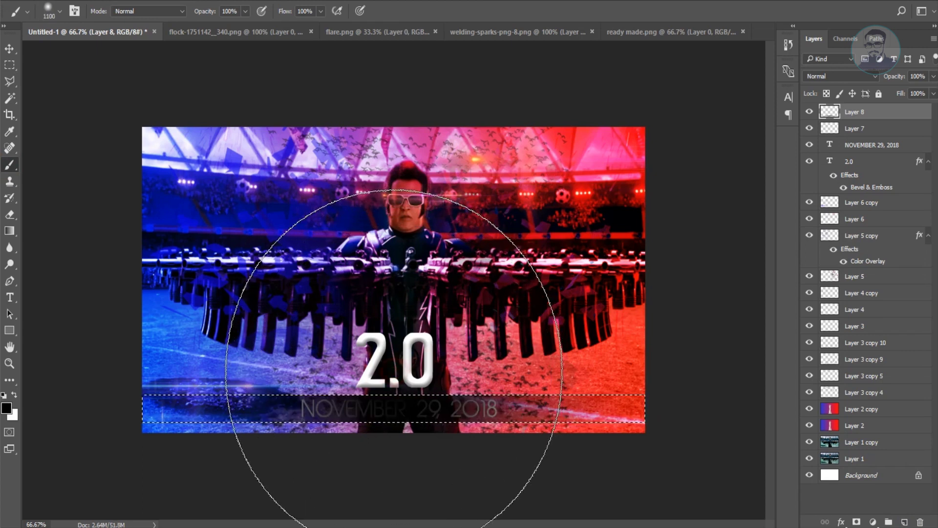
key(v)
key(ctrl+bracketleft)
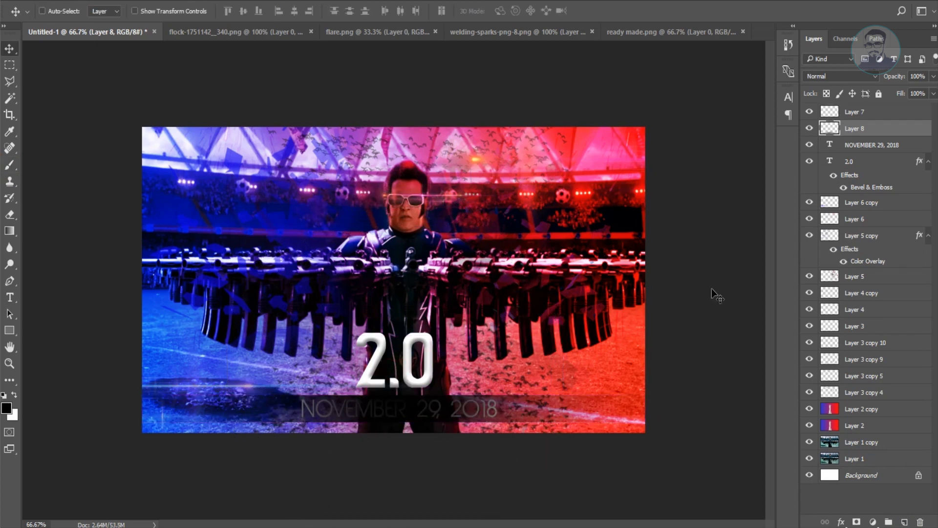
- Move Layer 8 below the date text, erase part of its left side, and set 69% opacity
key(ctrl+bracketleft)
key(e)
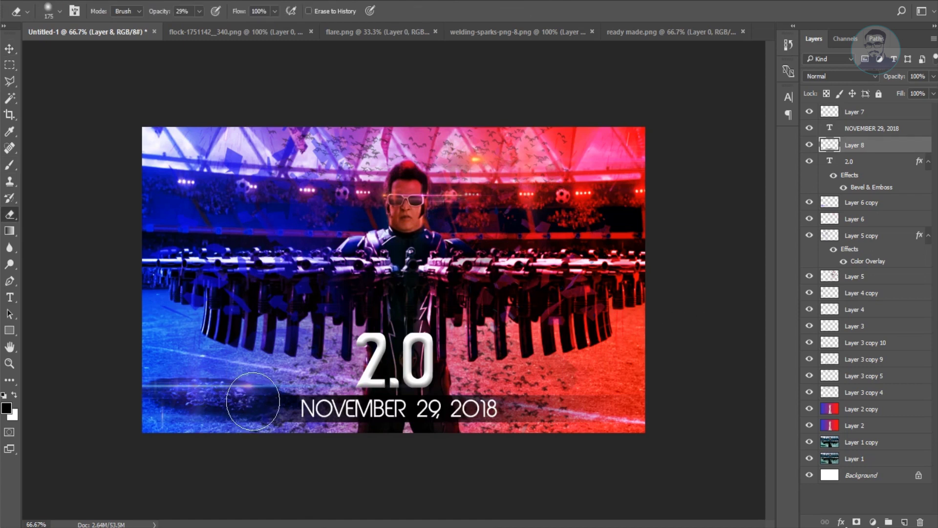
drag(120, 401, 681, 405)
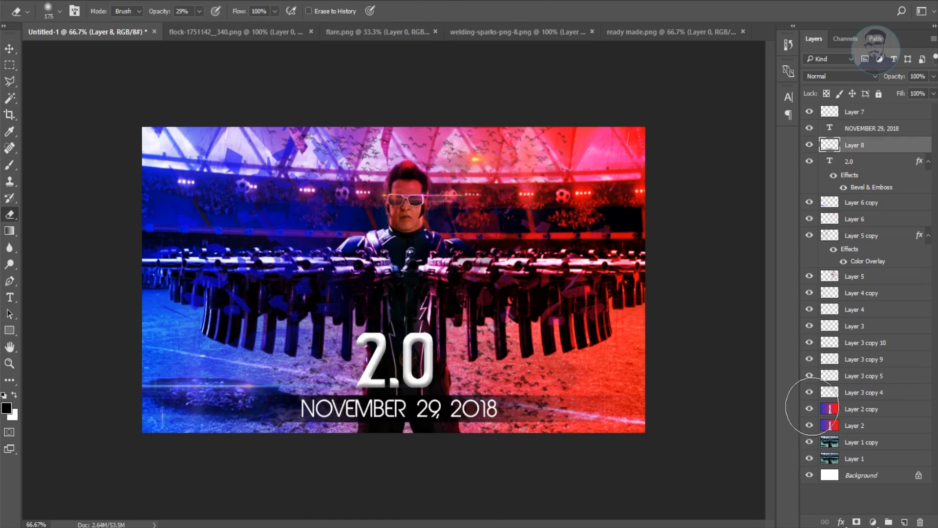
key(v)
key(4)
key(4)
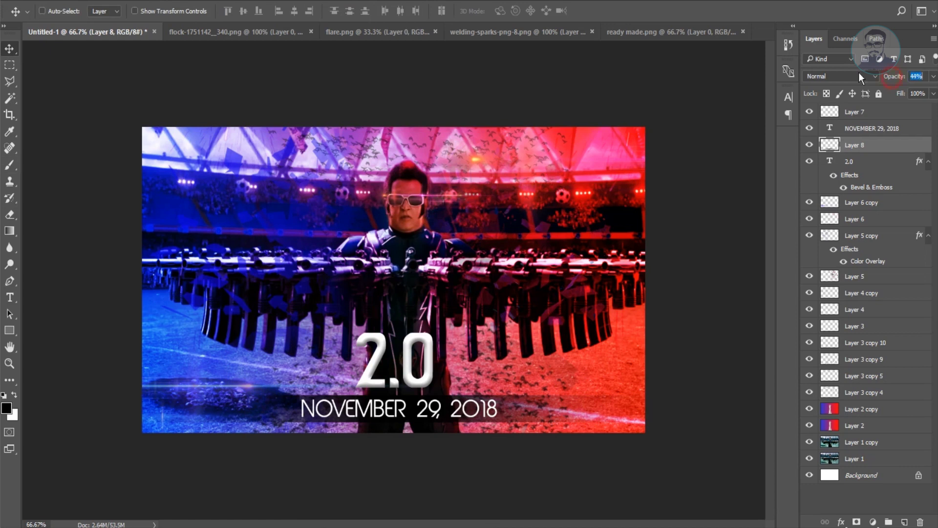
key(6)
key(9)
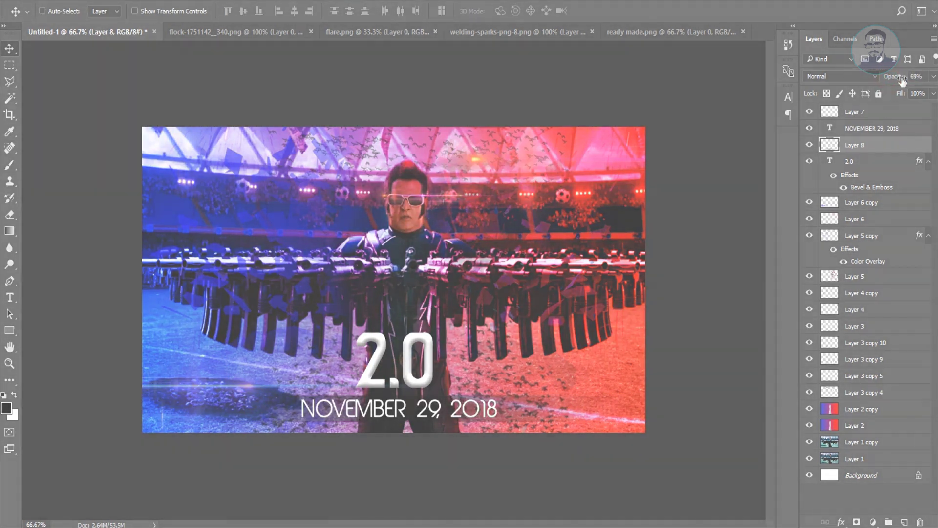